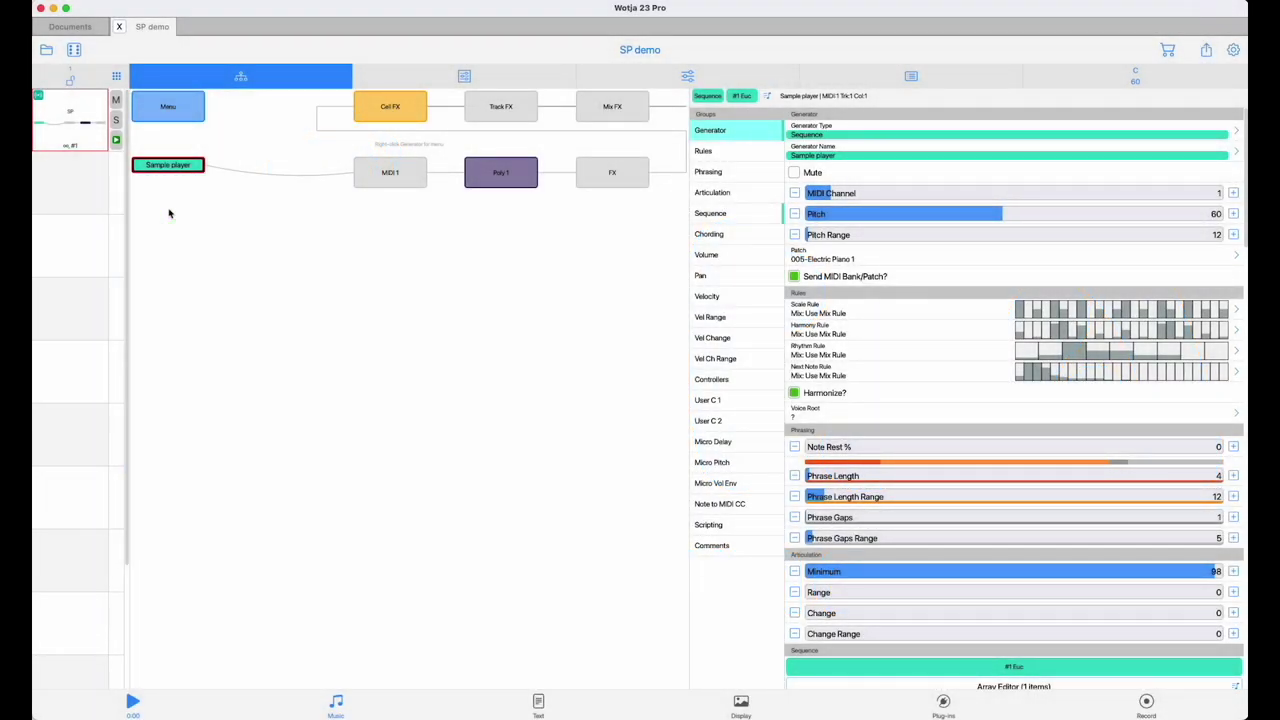
Step: Select the Poly 1 node in the SP demo network to show its MIDI 1 Synth editor
left_click(515, 185)
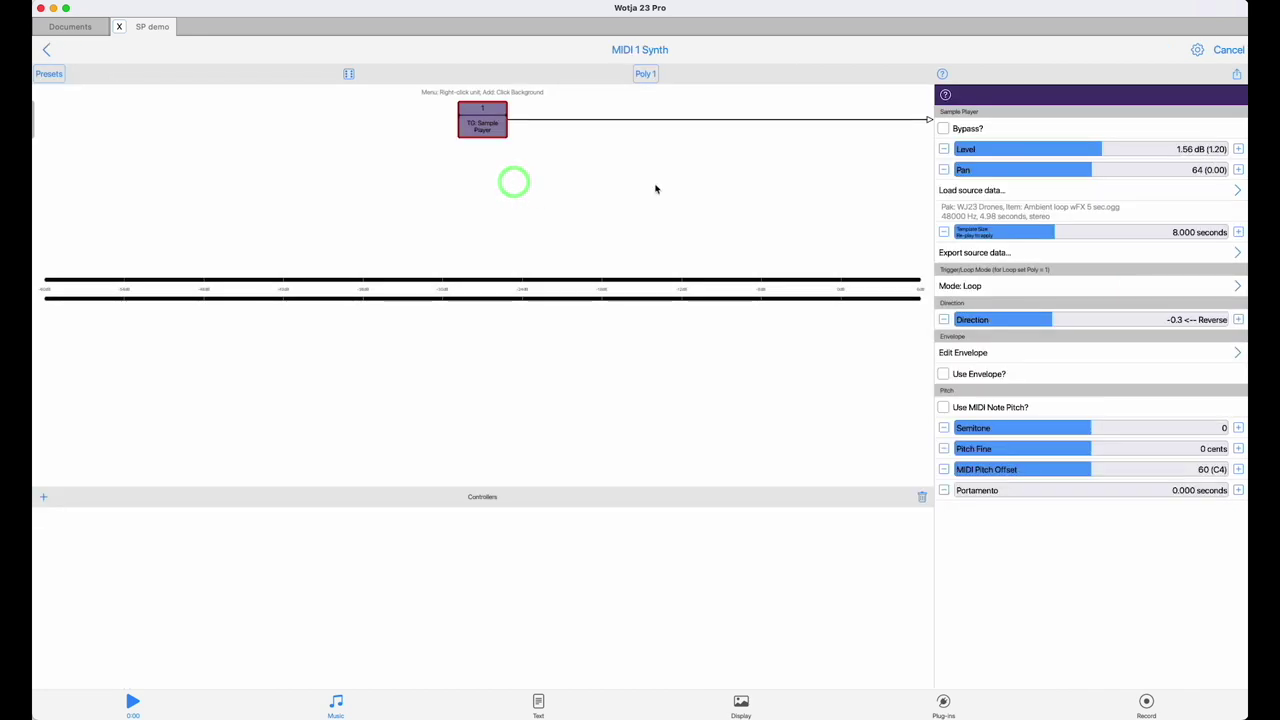
Step: Open the Sample Player's source browser, showing Ambient loop wFX 5 sec in WJ23 Drones
left_click(1068, 558)
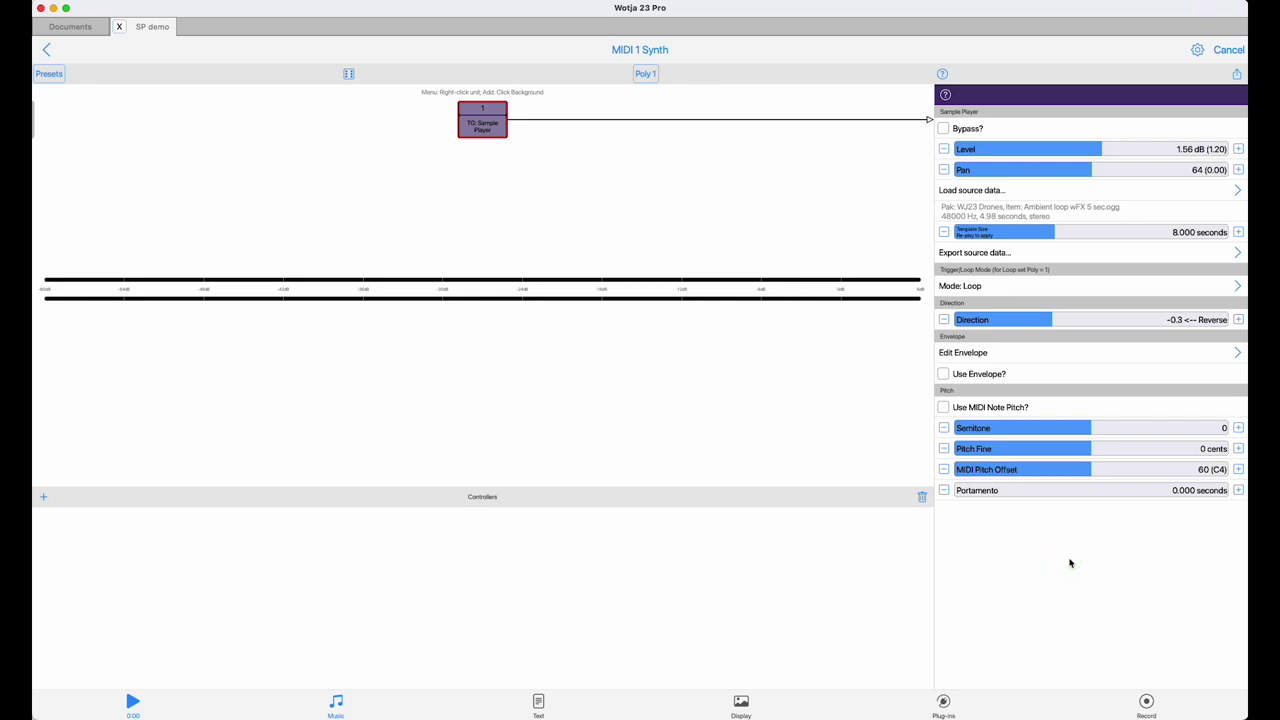
left_click(1037, 117)
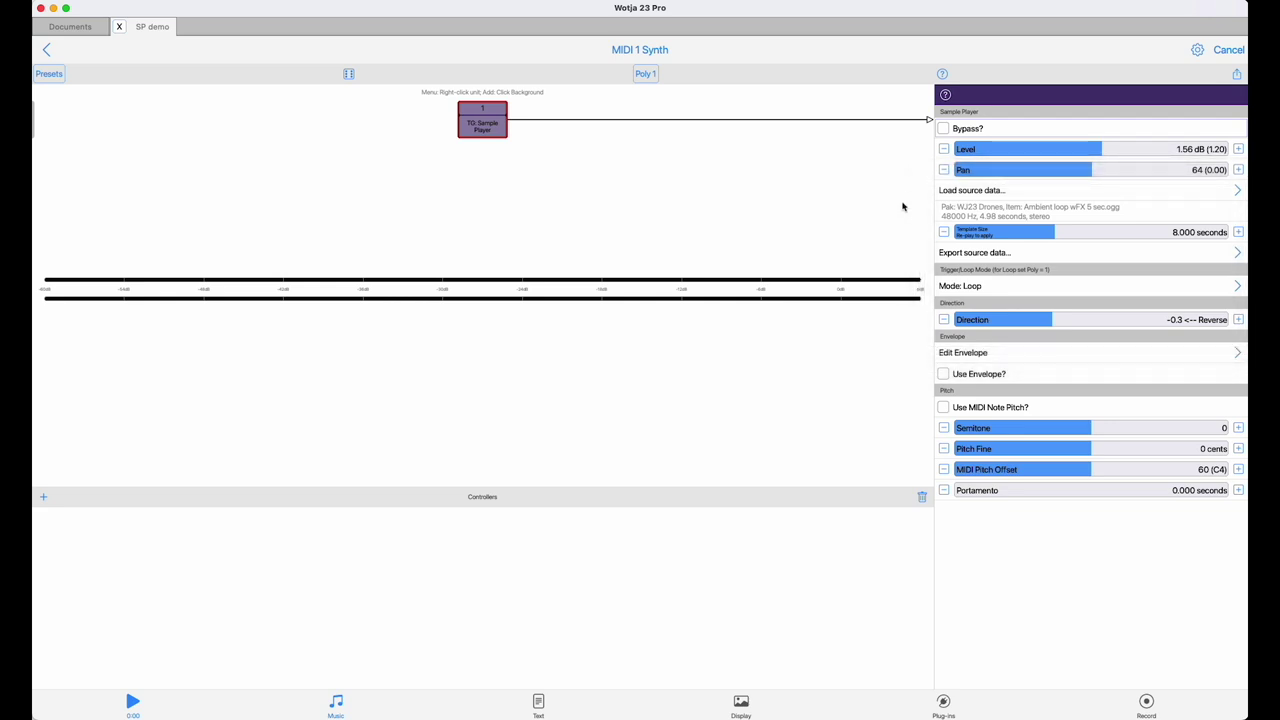
left_click(1066, 208)
left_click(1009, 190)
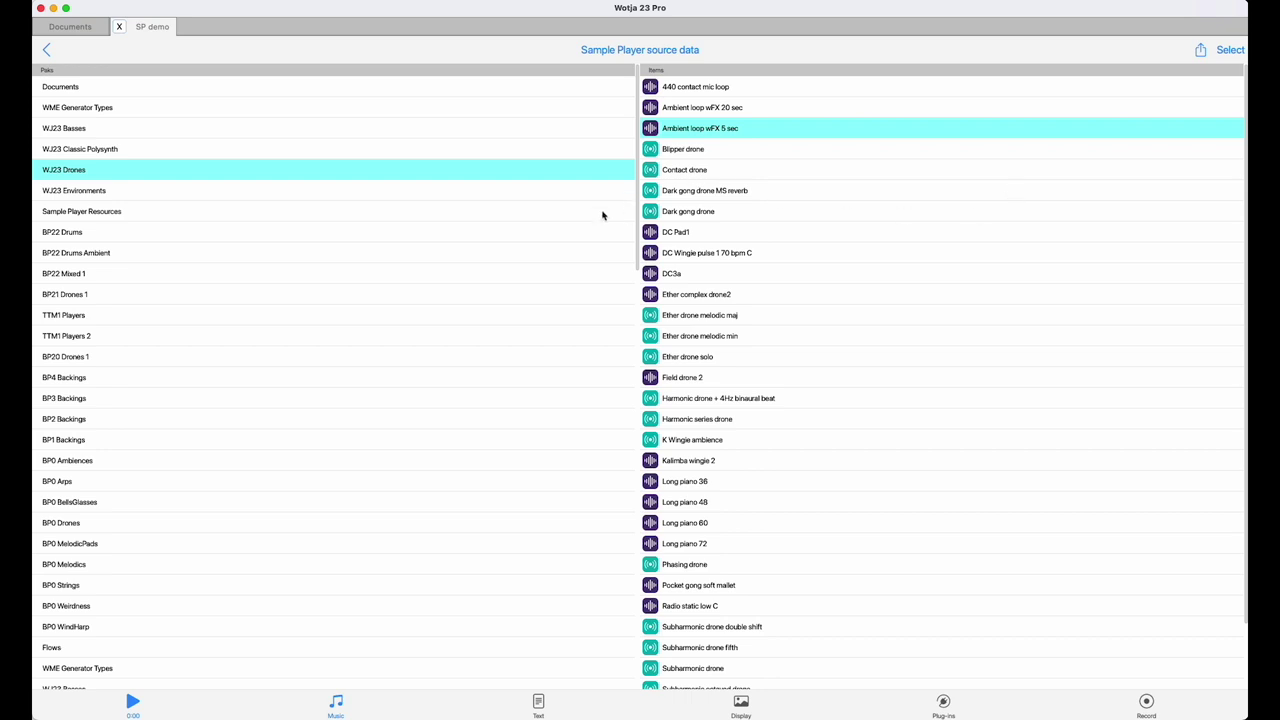
Step: In Documents, audition Long piano 60, Piano pad wFX 2 and wFX 1, then load Piano pad wFX 1
left_click(54, 94)
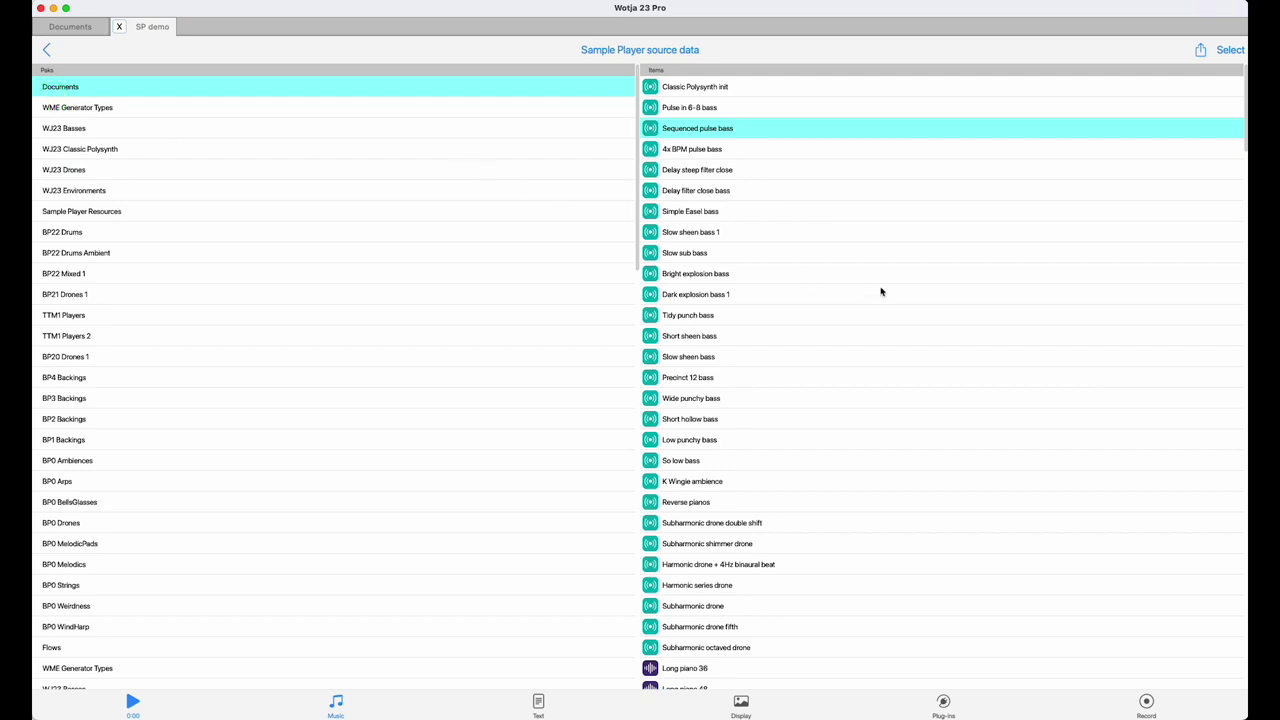
scroll(881, 291, "down", 10)
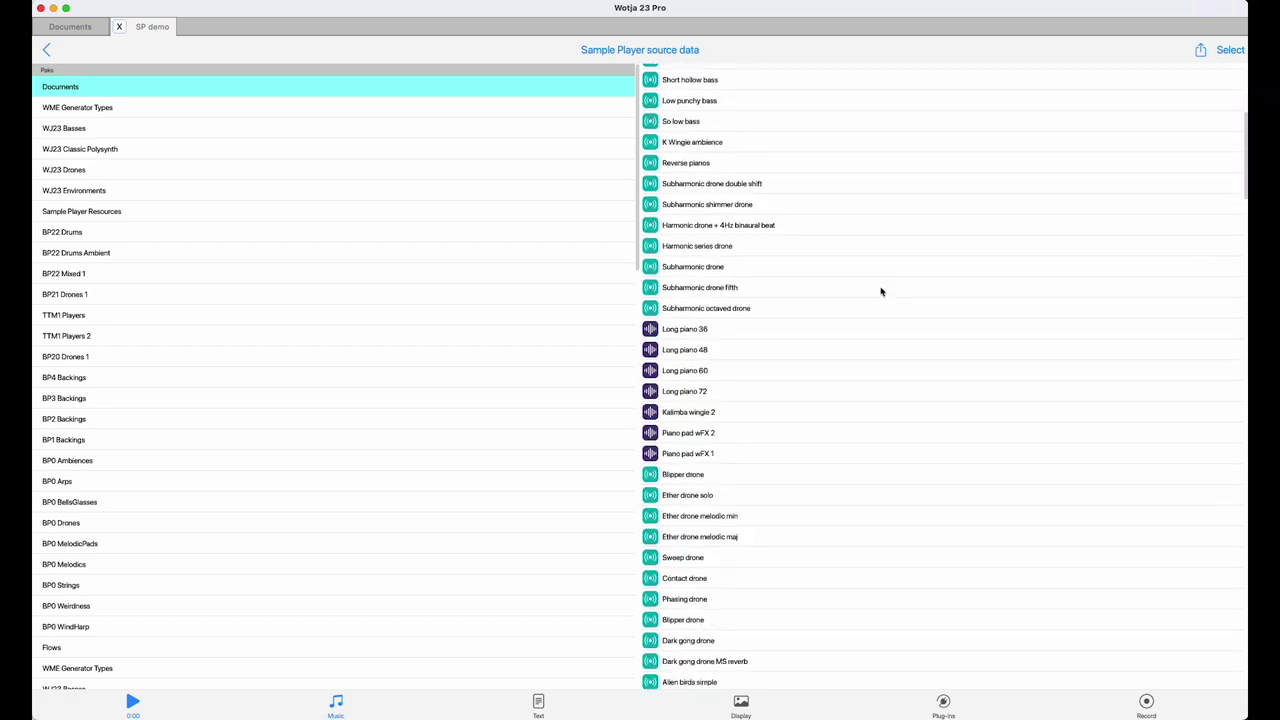
scroll(898, 303, "down", 2)
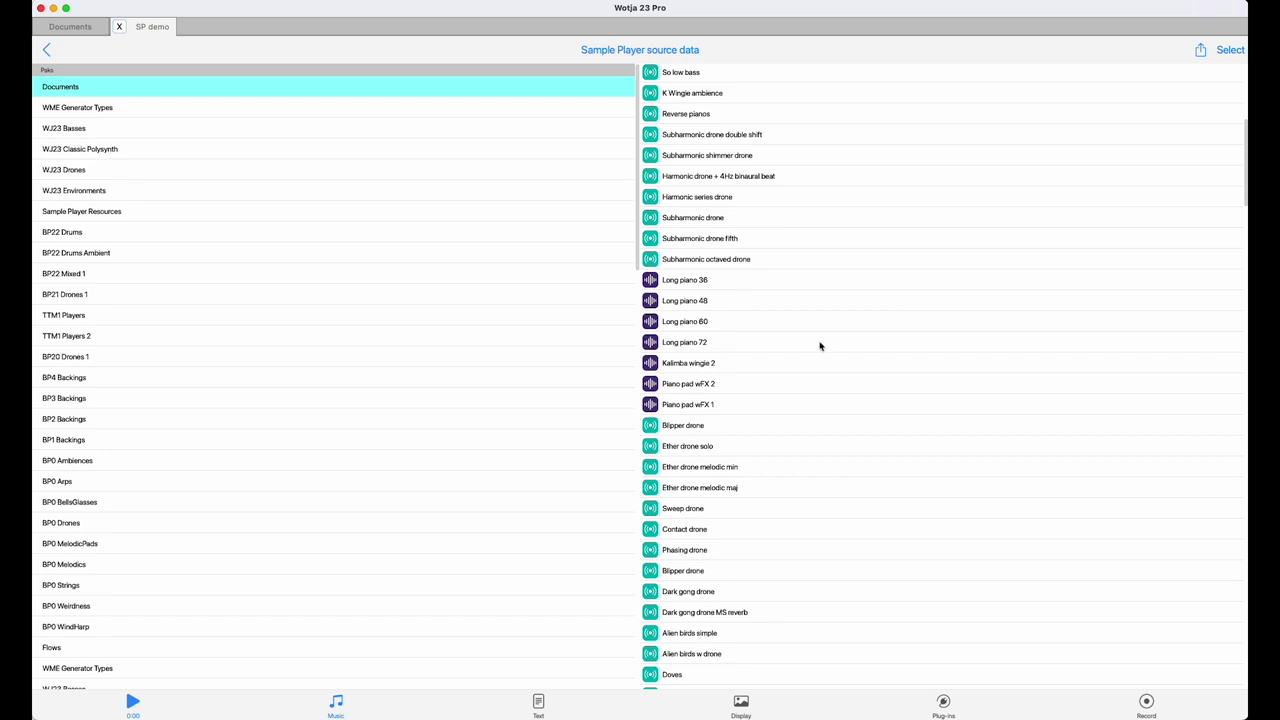
scroll(820, 343, "up", 8)
scroll(829, 471, "down", 5)
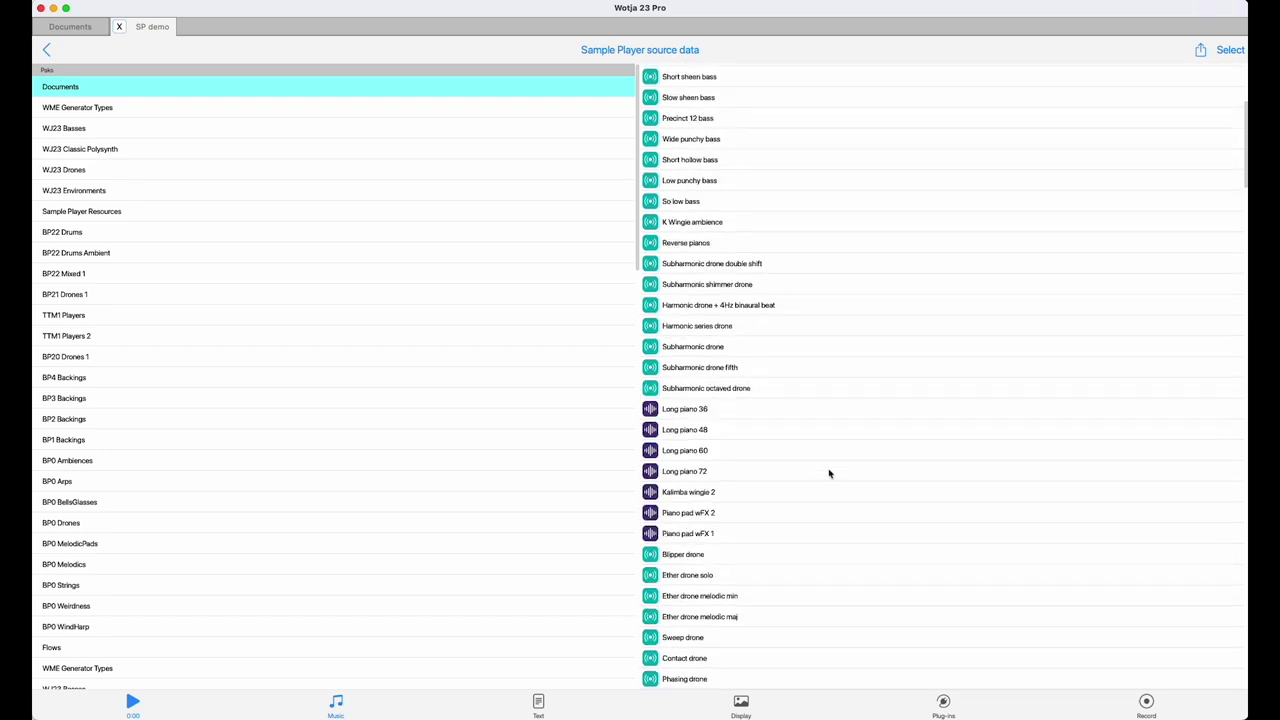
left_click(755, 453)
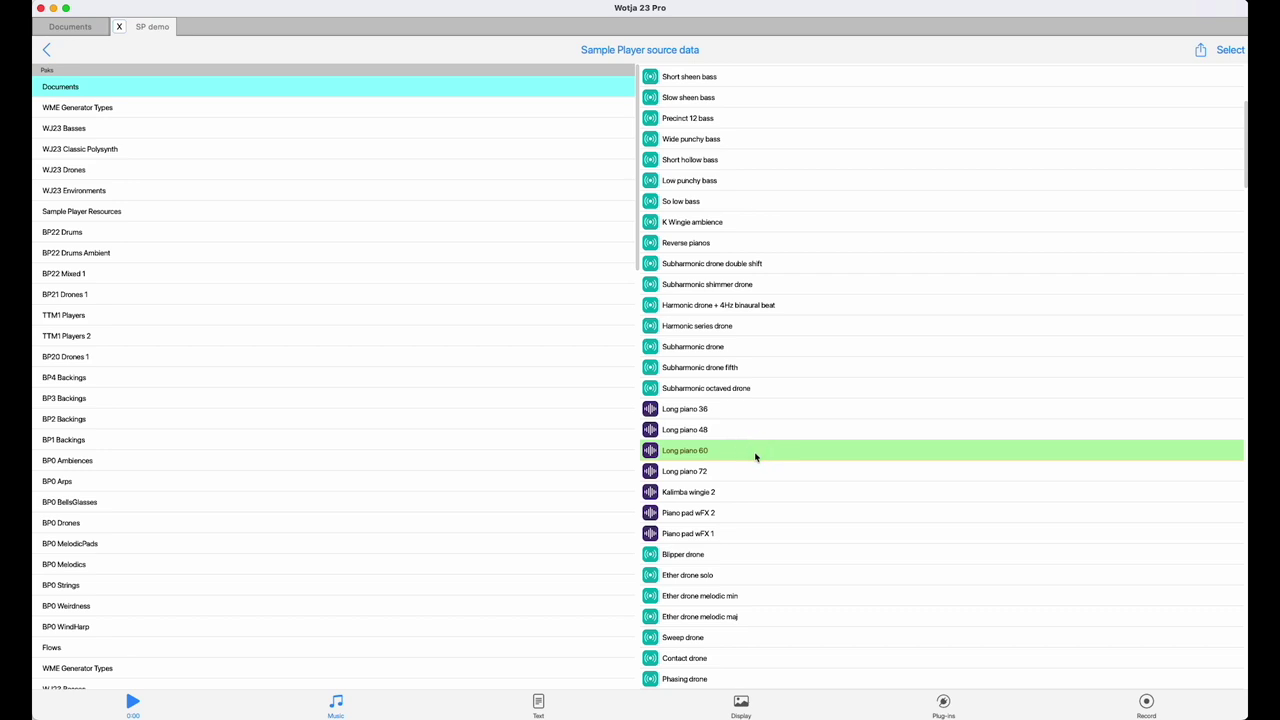
left_click(756, 512)
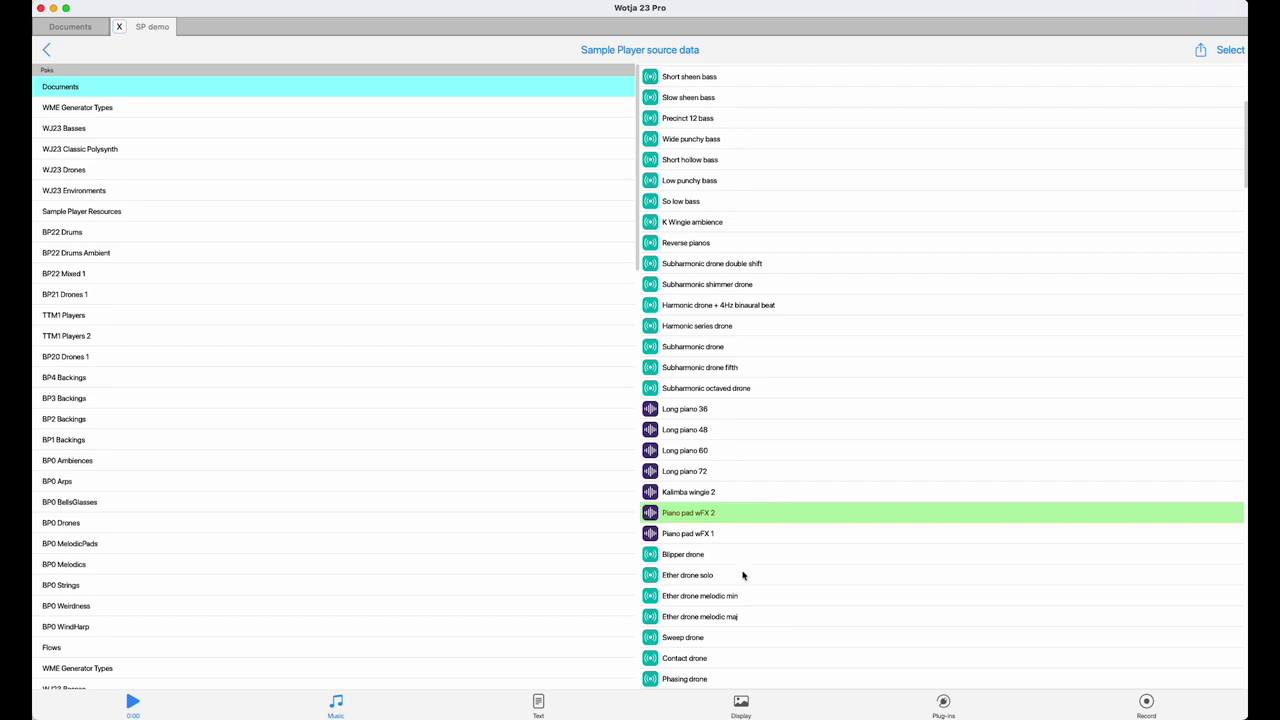
left_click(731, 537)
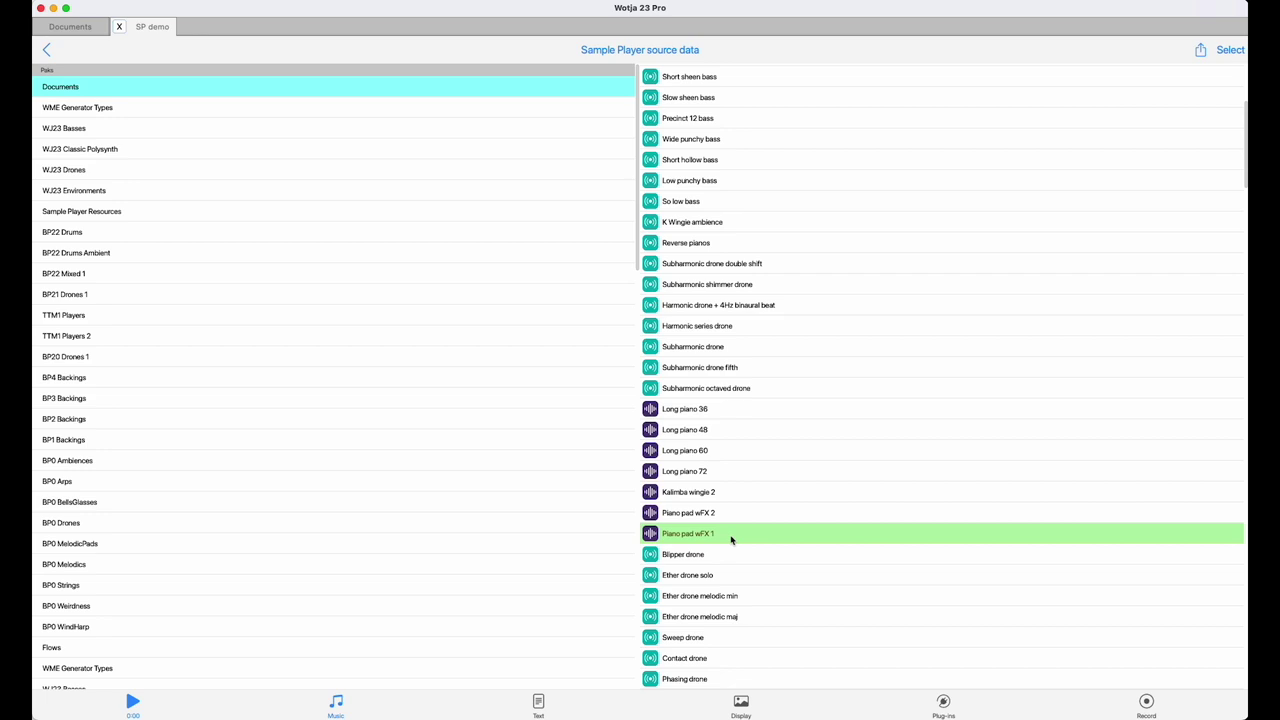
left_click(731, 540)
left_click(1243, 60)
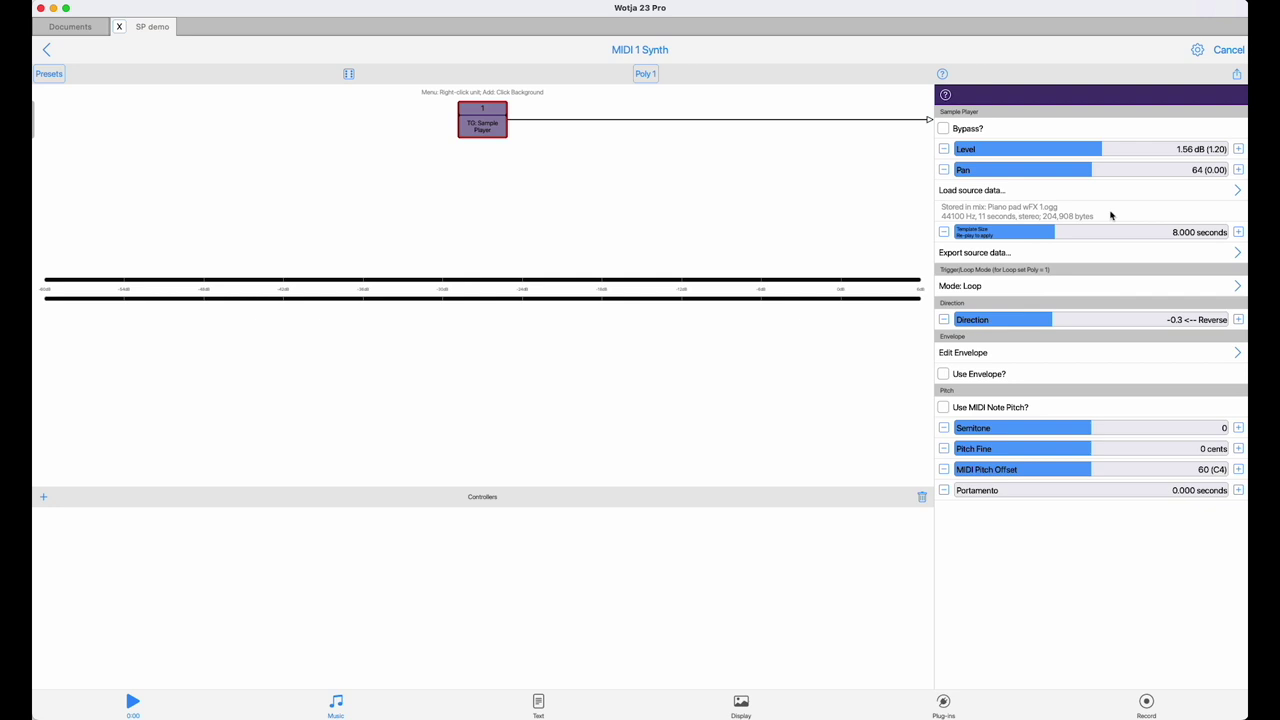
Step: Play and stop the mix to hear the piano pad, then reopen the source browser
left_click(134, 700)
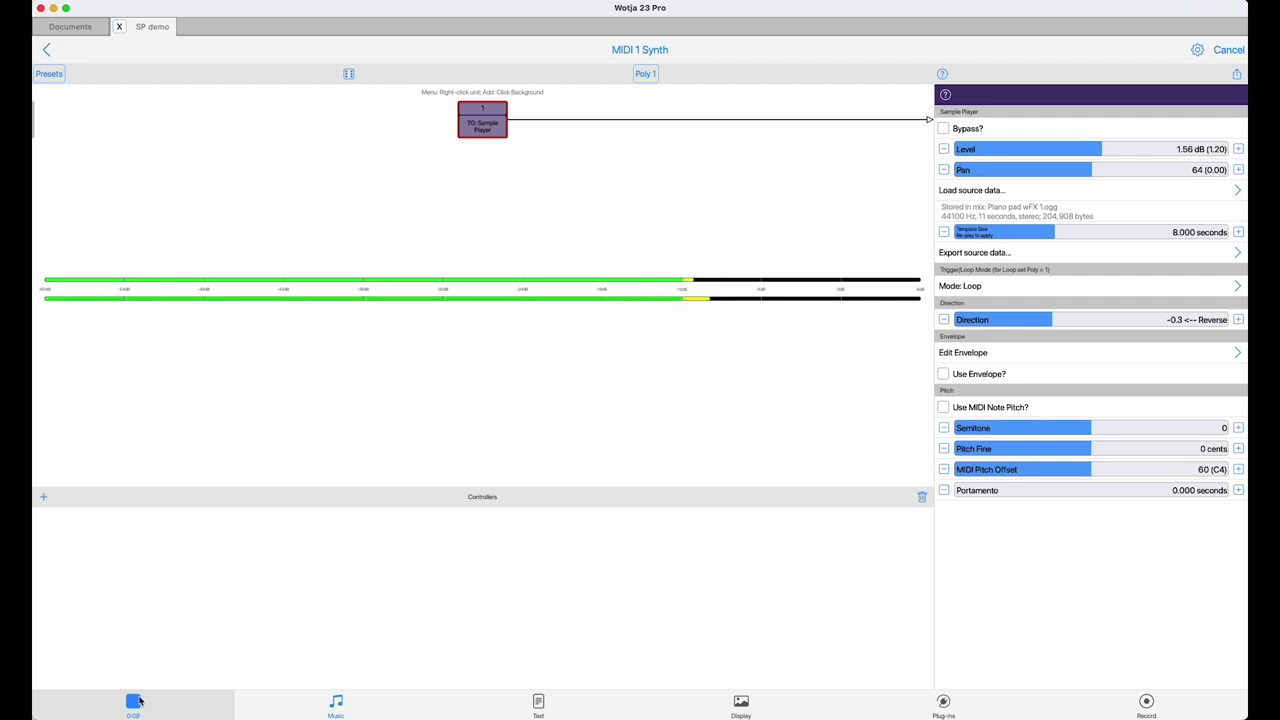
left_click(138, 701)
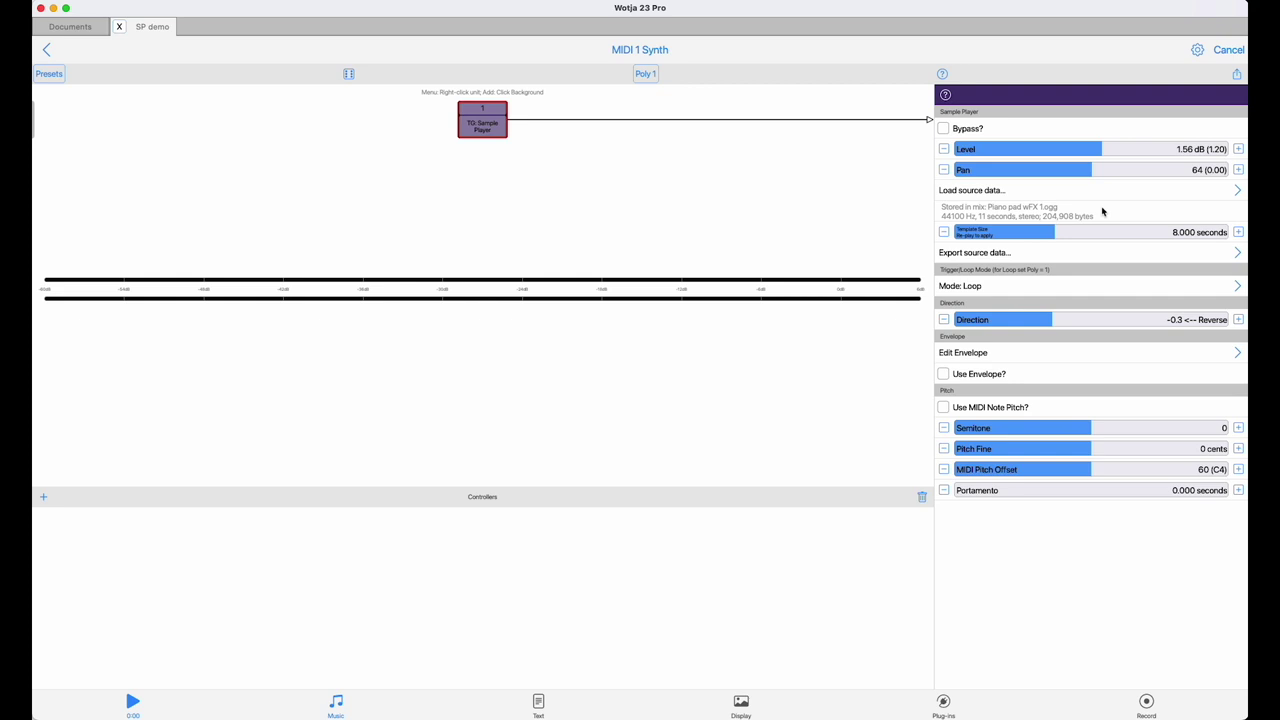
left_click(1053, 191)
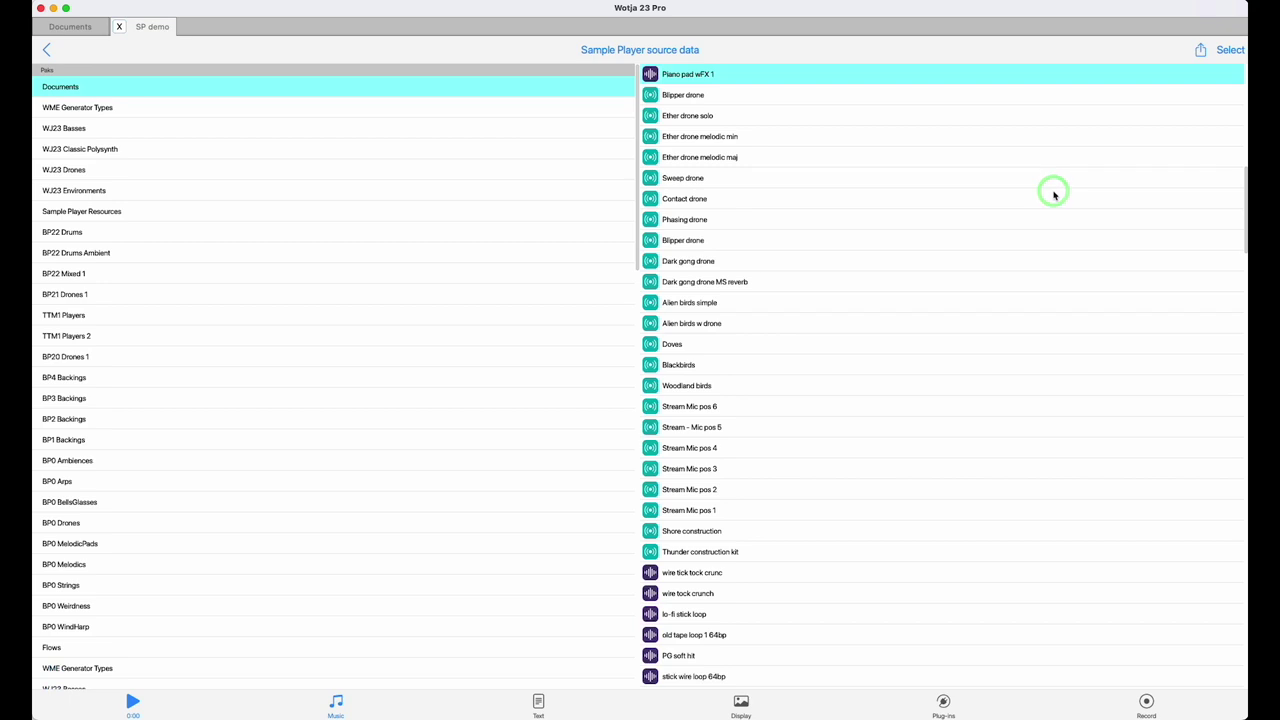
Step: Load Blipper drone from the Items list as the Sample Player's source
left_click(684, 246)
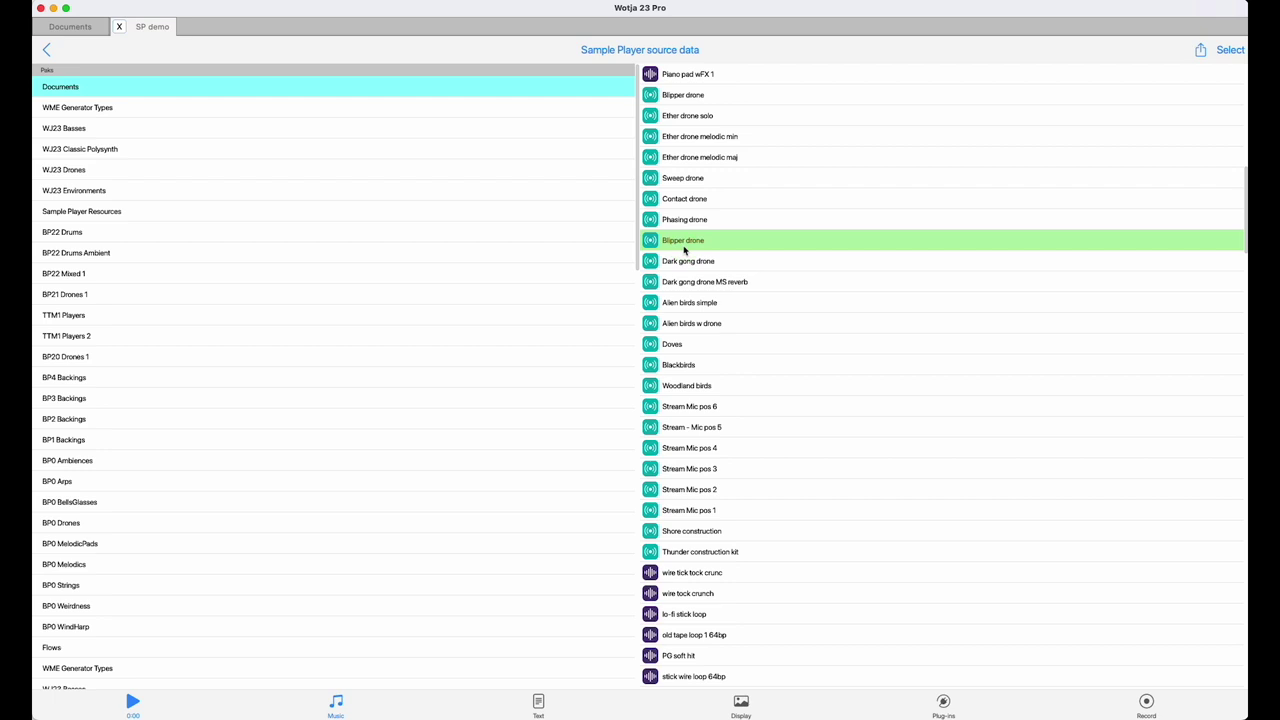
left_click(1231, 50)
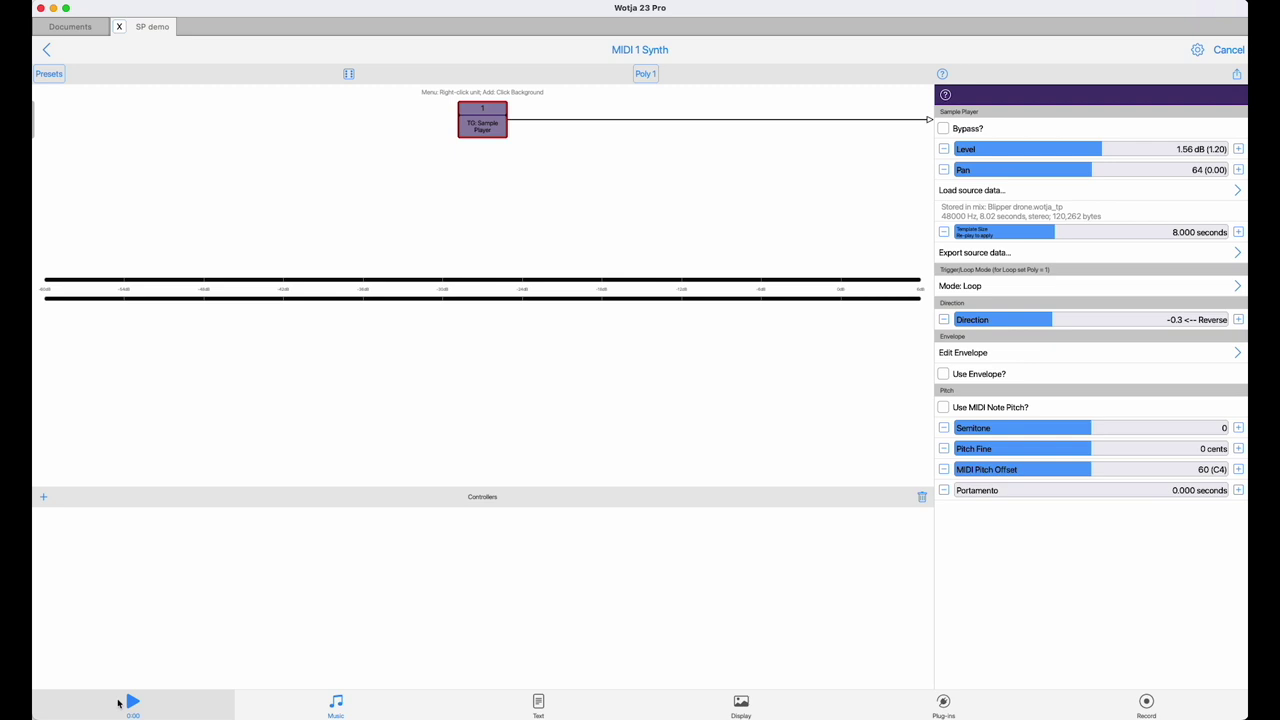
Step: Start, stop and restart playback repeatedly to hear the reversed Blipper drone loop
left_click(118, 703)
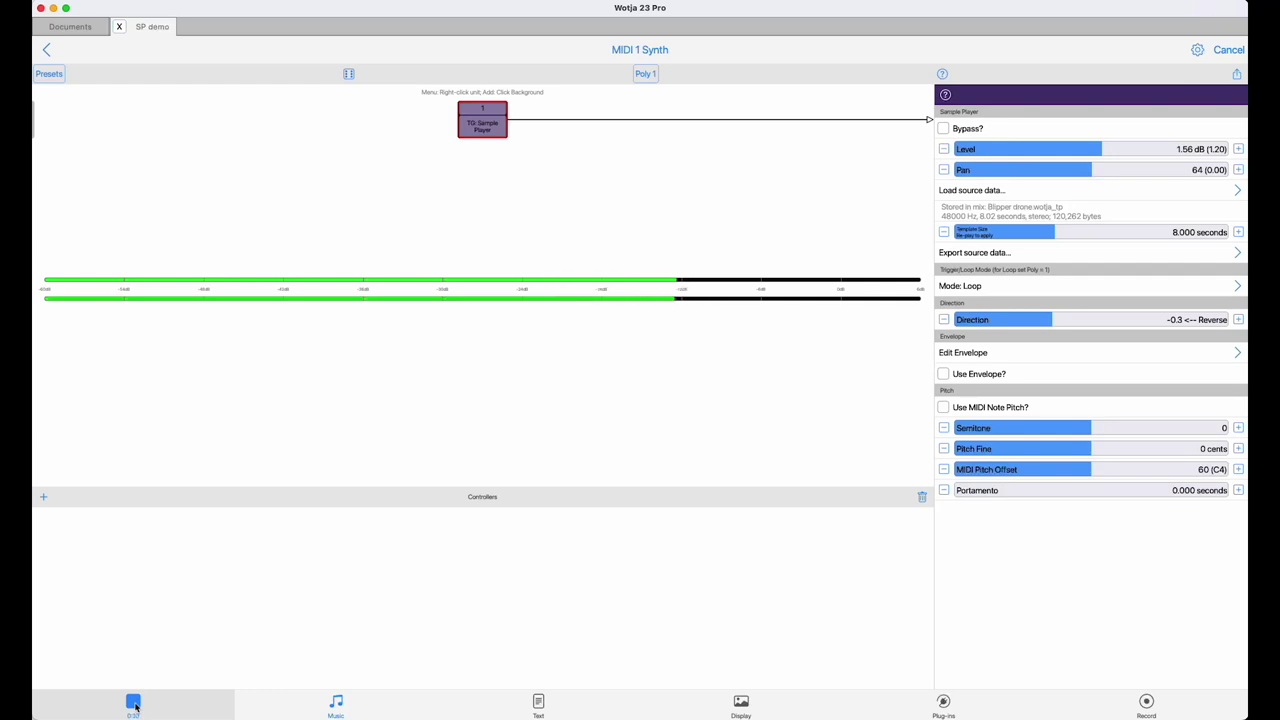
left_click(135, 706)
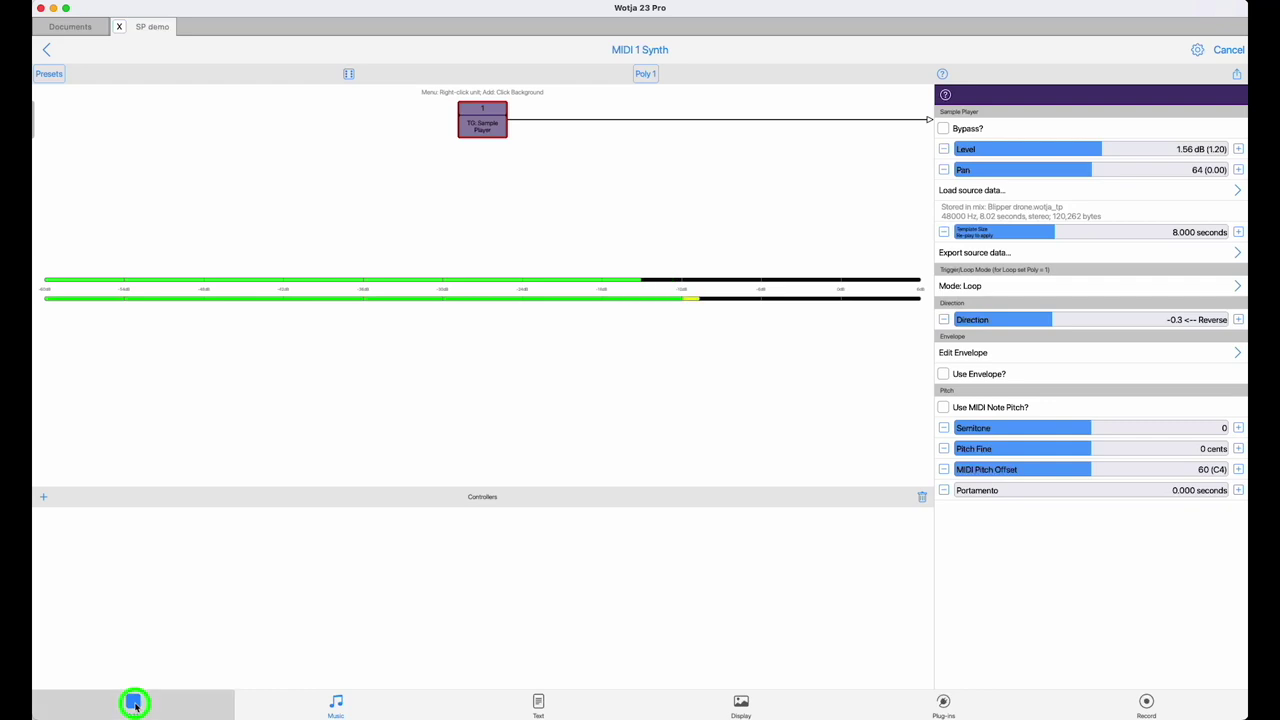
left_click(136, 705)
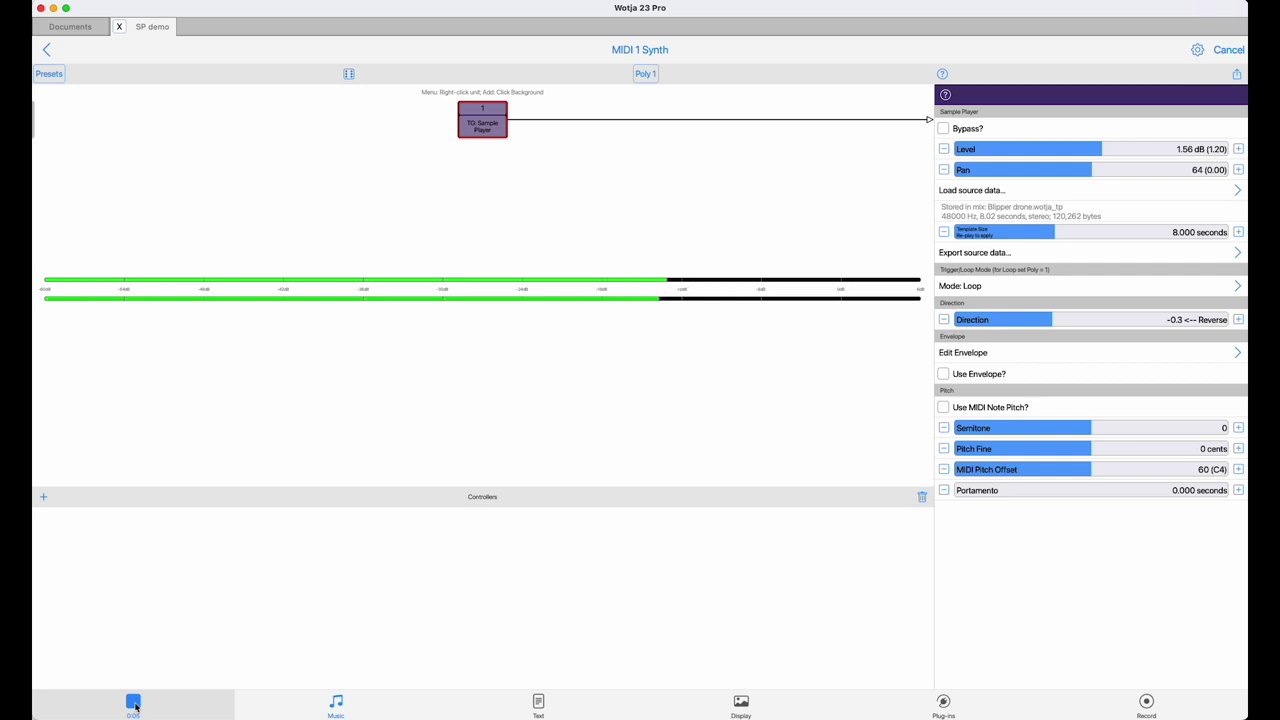
left_click(134, 703)
left_click(134, 704)
Step: Shorten the Template Size to 3.685 seconds, test playback, then export the Blipper drone source data
left_click(134, 704)
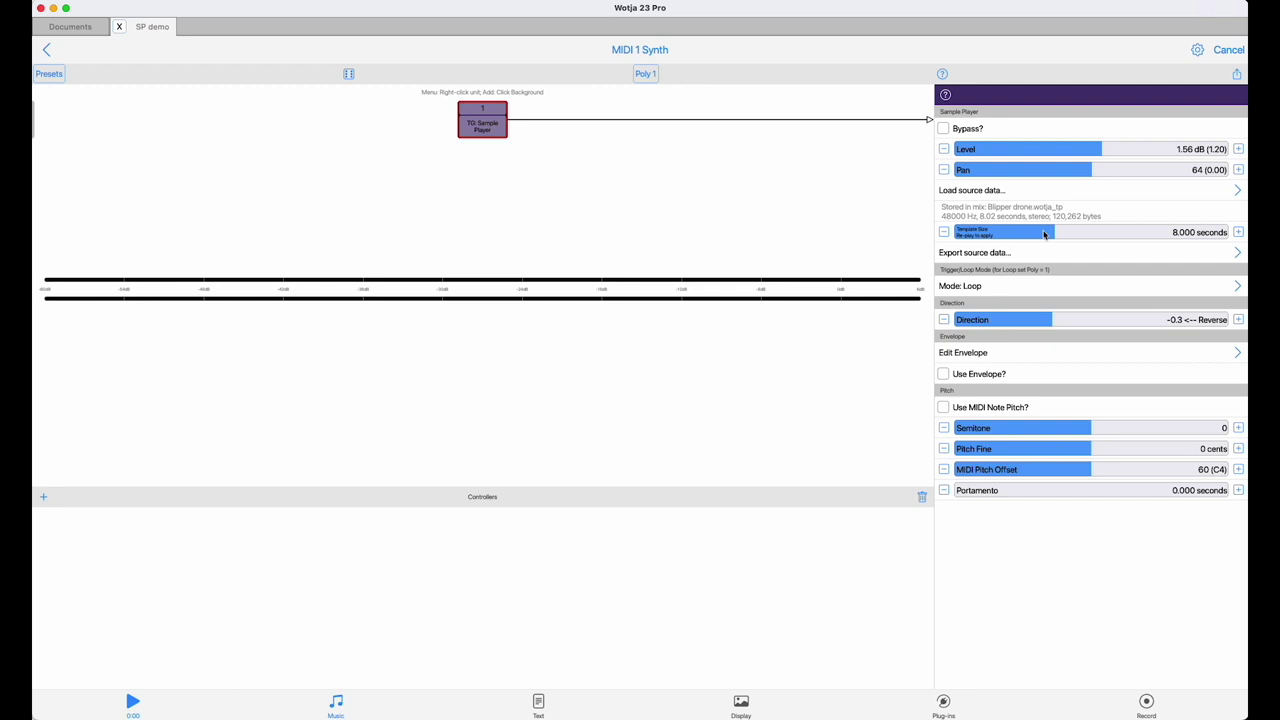
left_click_drag(1044, 234, 983, 246)
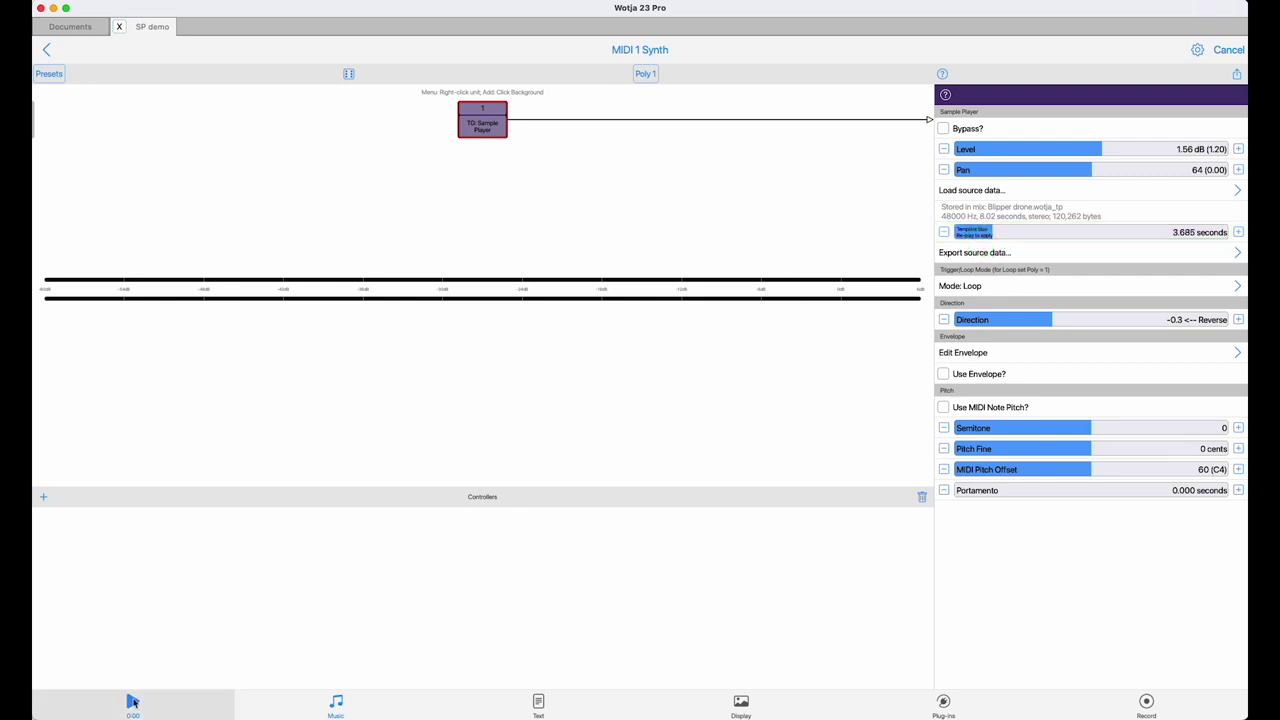
left_click(133, 702)
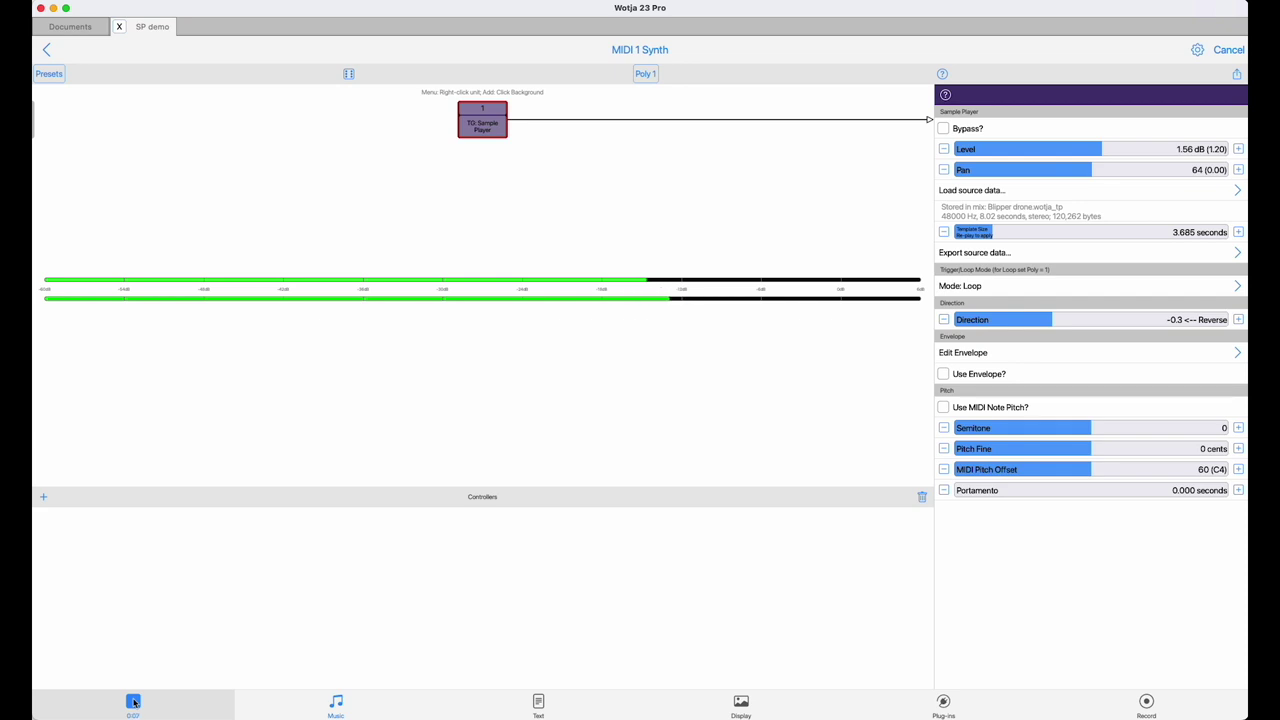
left_click(134, 703)
left_click(133, 703)
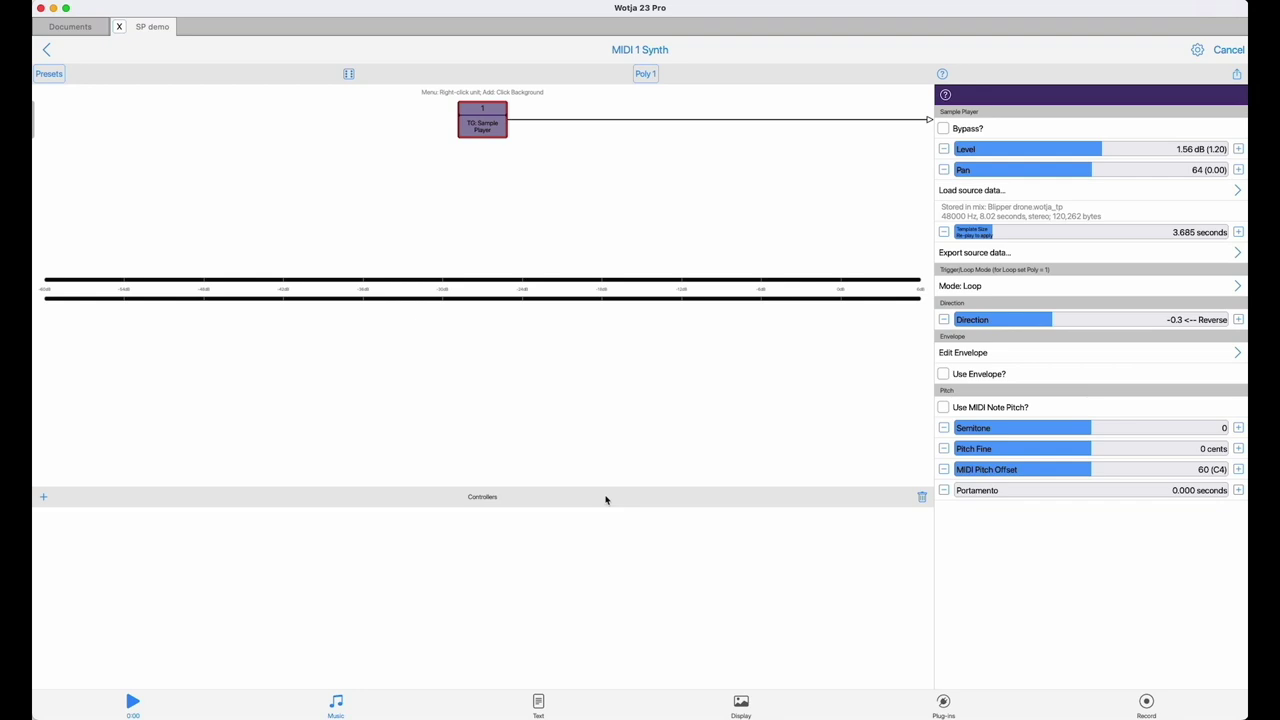
left_click(1000, 255)
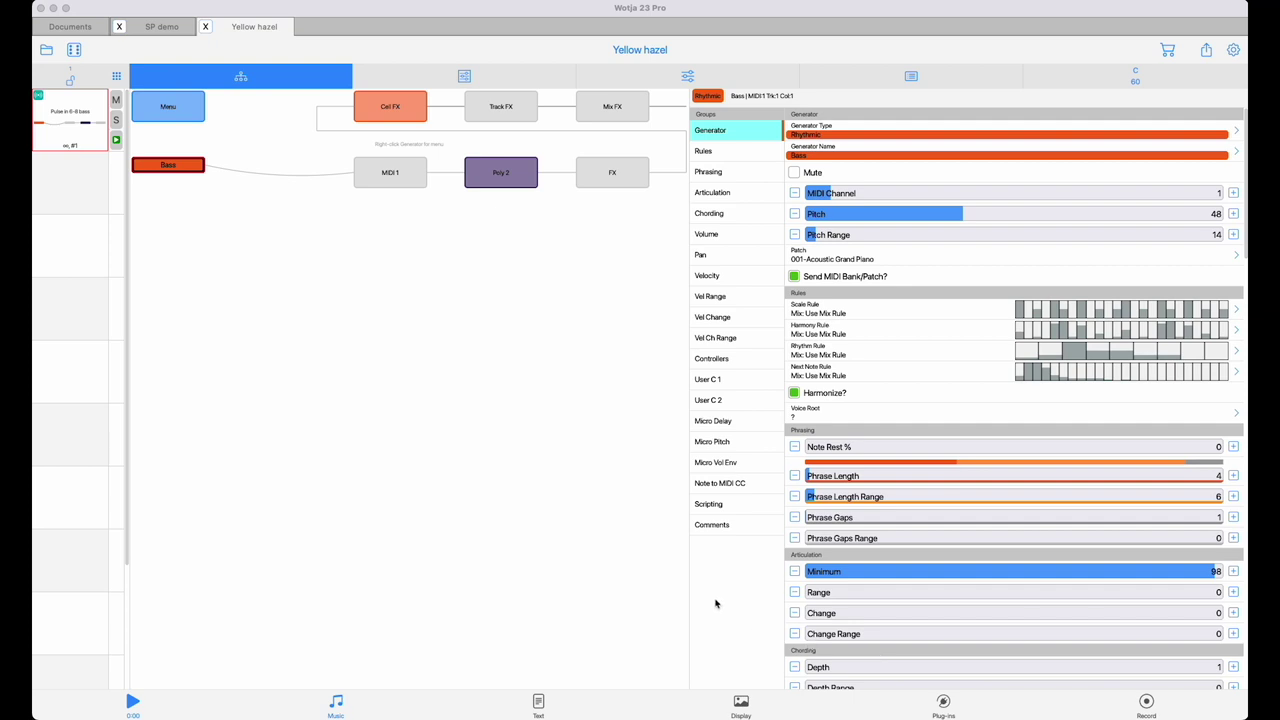
Step: Switch the Yellow hazel mix to its Recordings view
left_click(1150, 713)
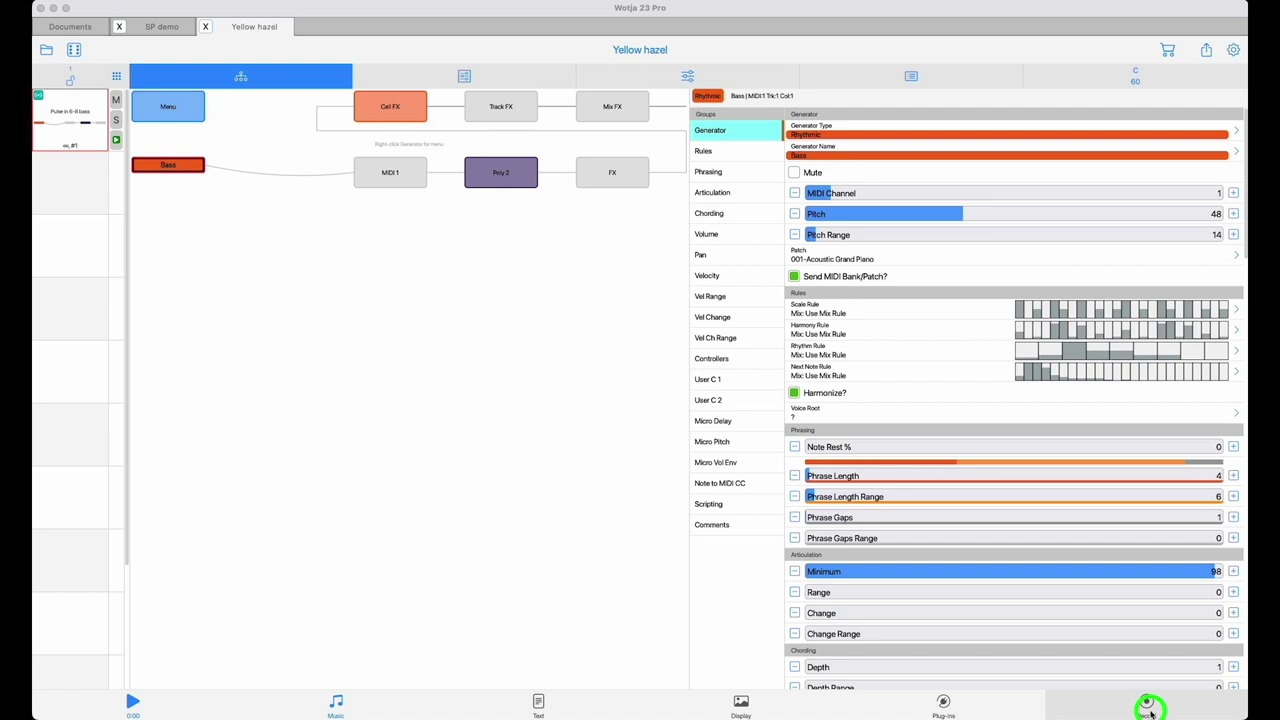
Step: Record 10 seconds of Yellow hazel as audio (.wav and .ogg), then return to SP demo
left_click(1148, 708)
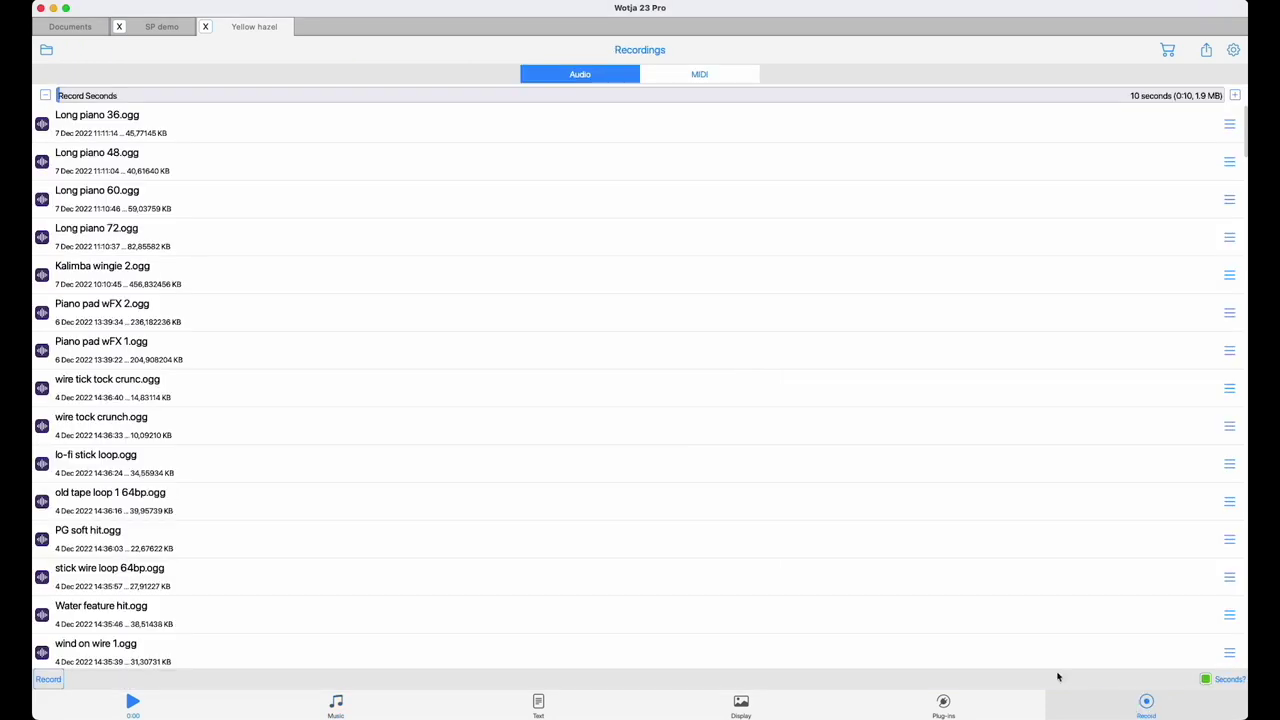
left_click(42, 681)
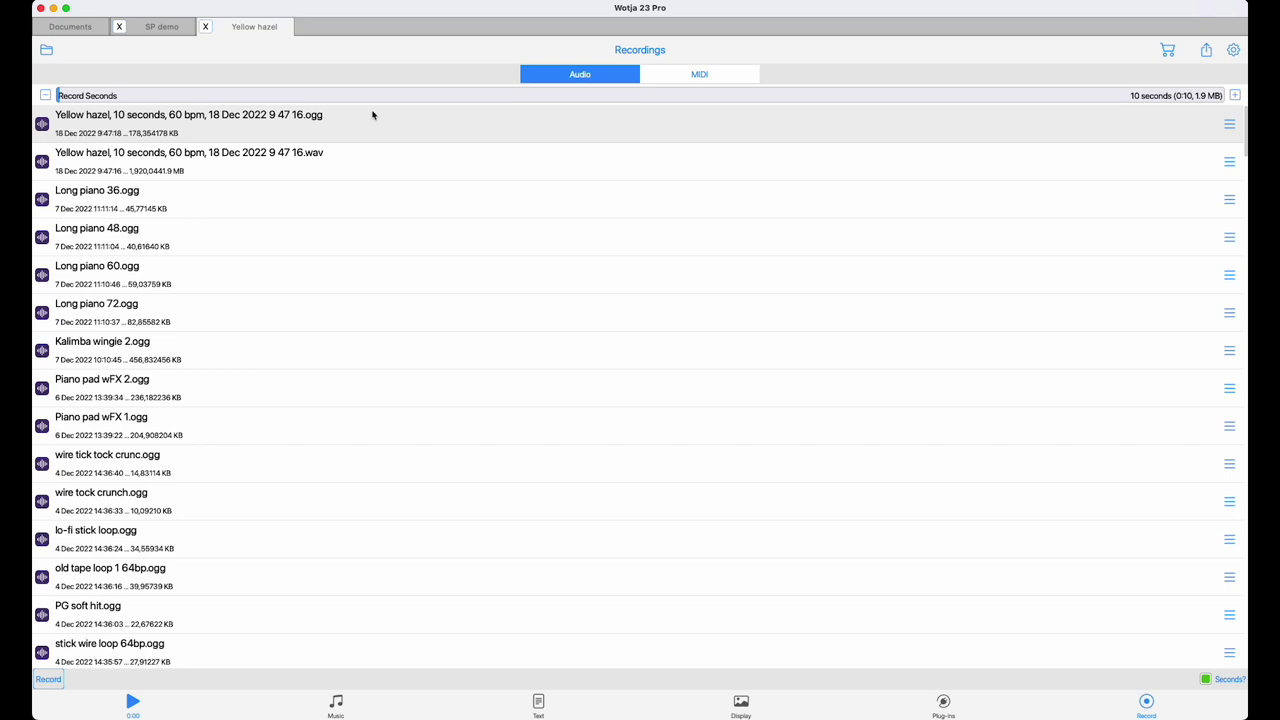
left_click(178, 28)
Step: Load a sample from Documents into the Sample Player, play it, and reopen the source browser
left_click(528, 172)
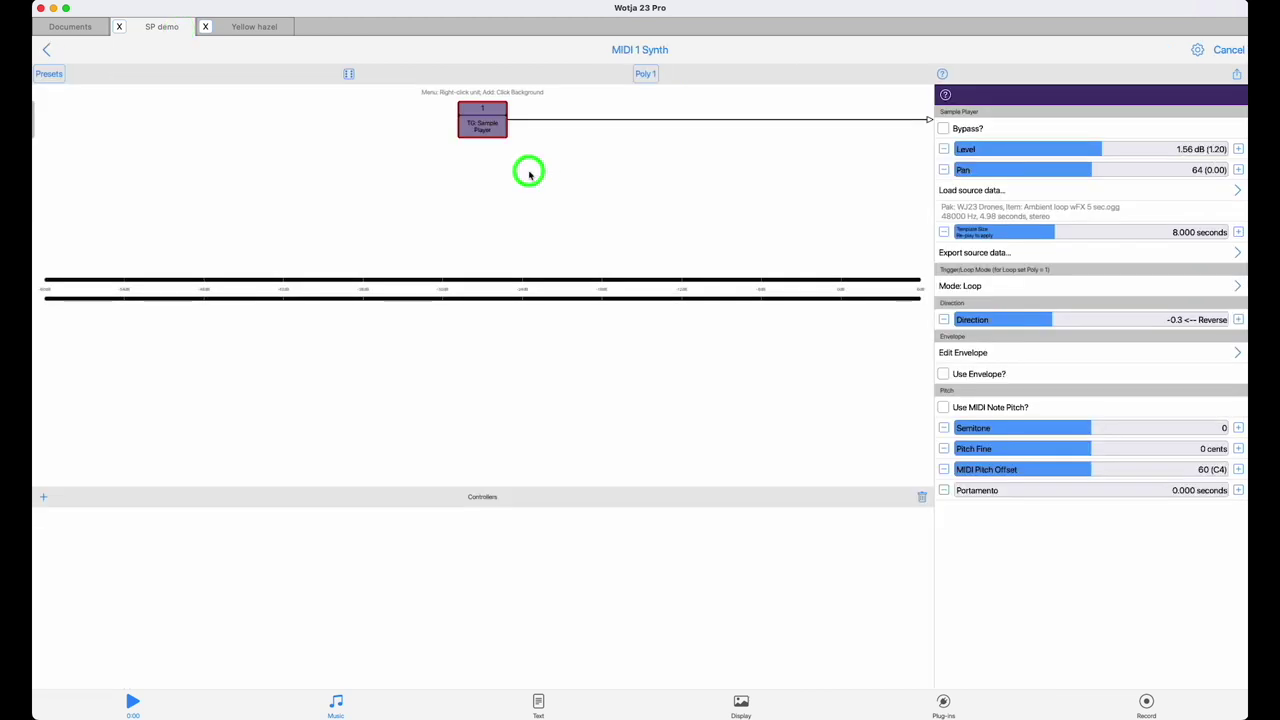
left_click(1013, 191)
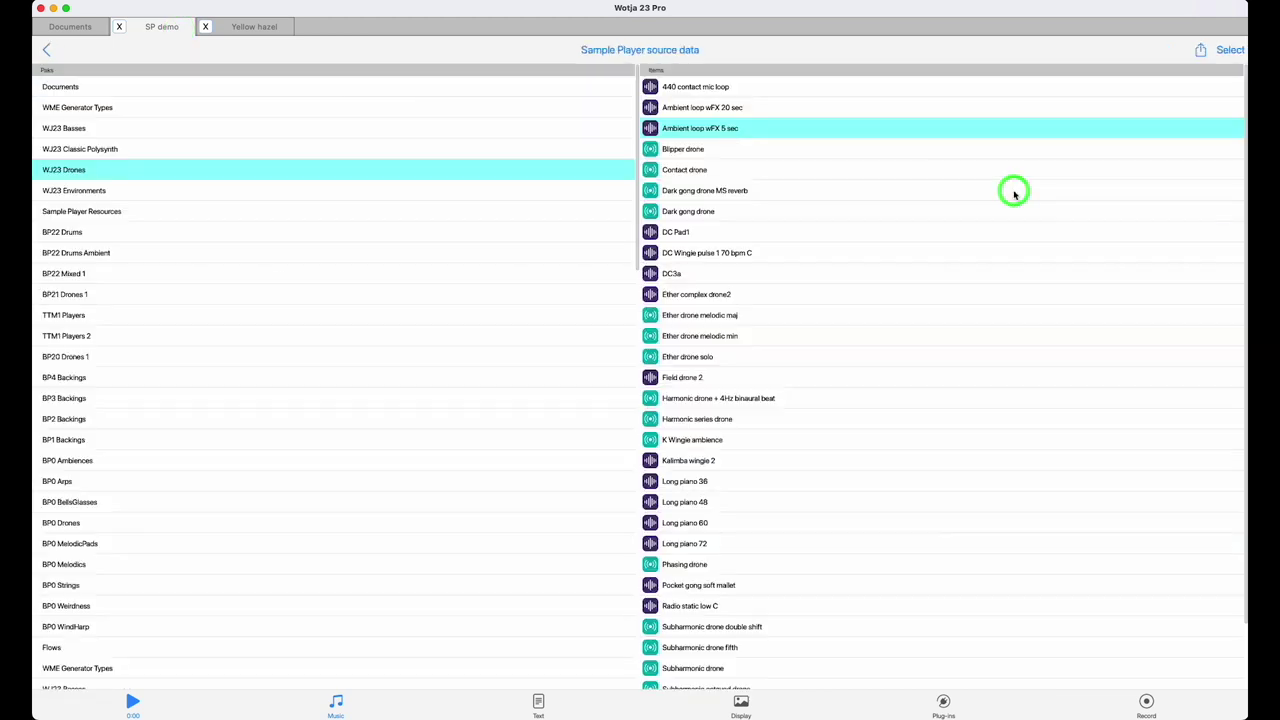
left_click(329, 85)
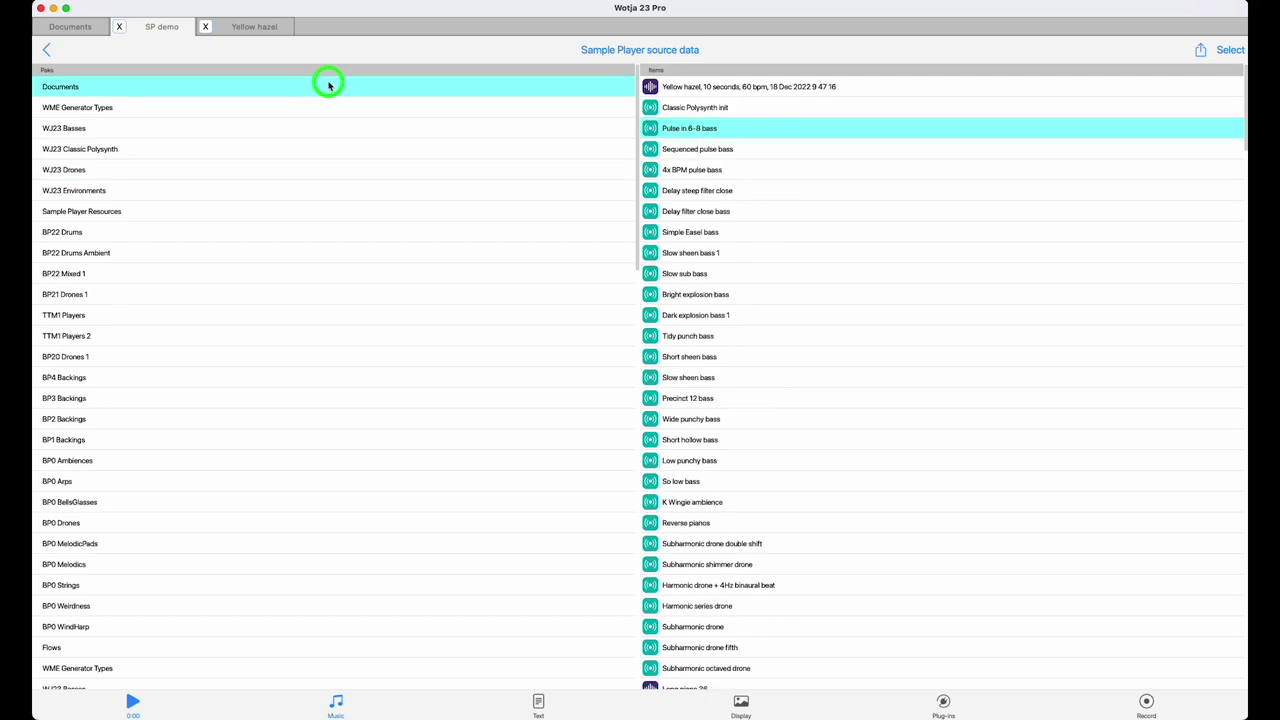
left_click(779, 86)
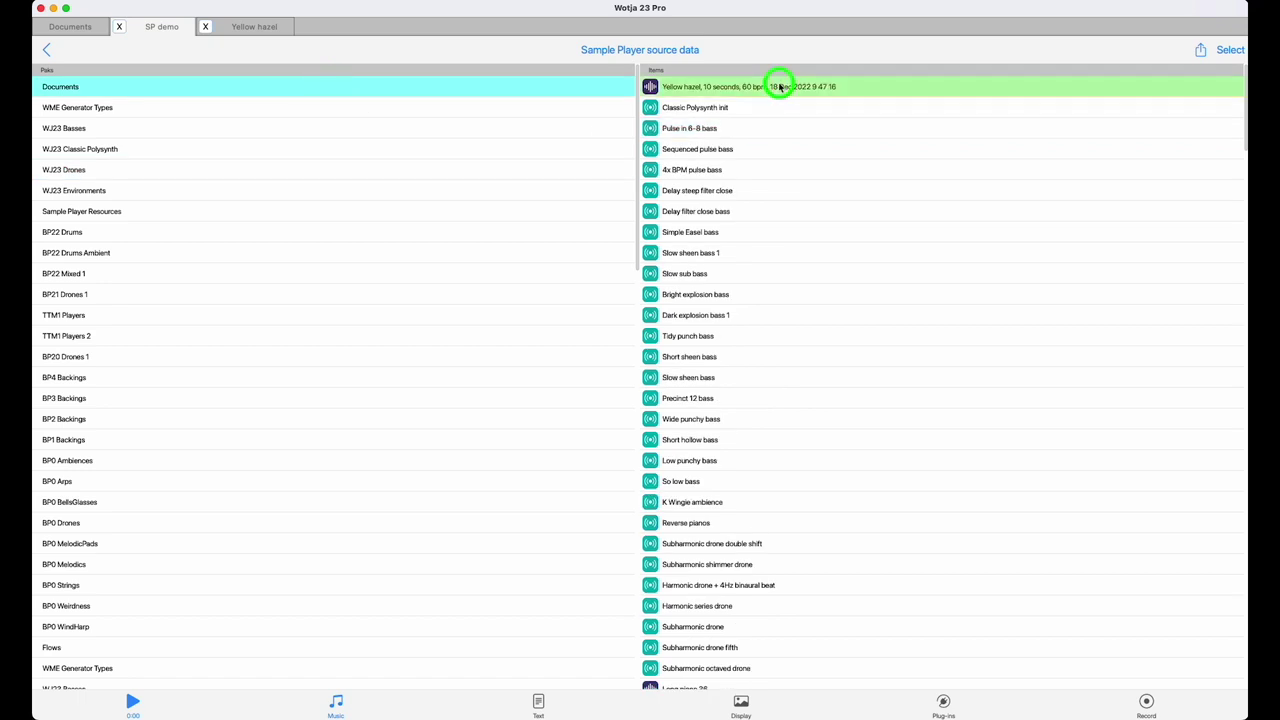
left_click(1232, 58)
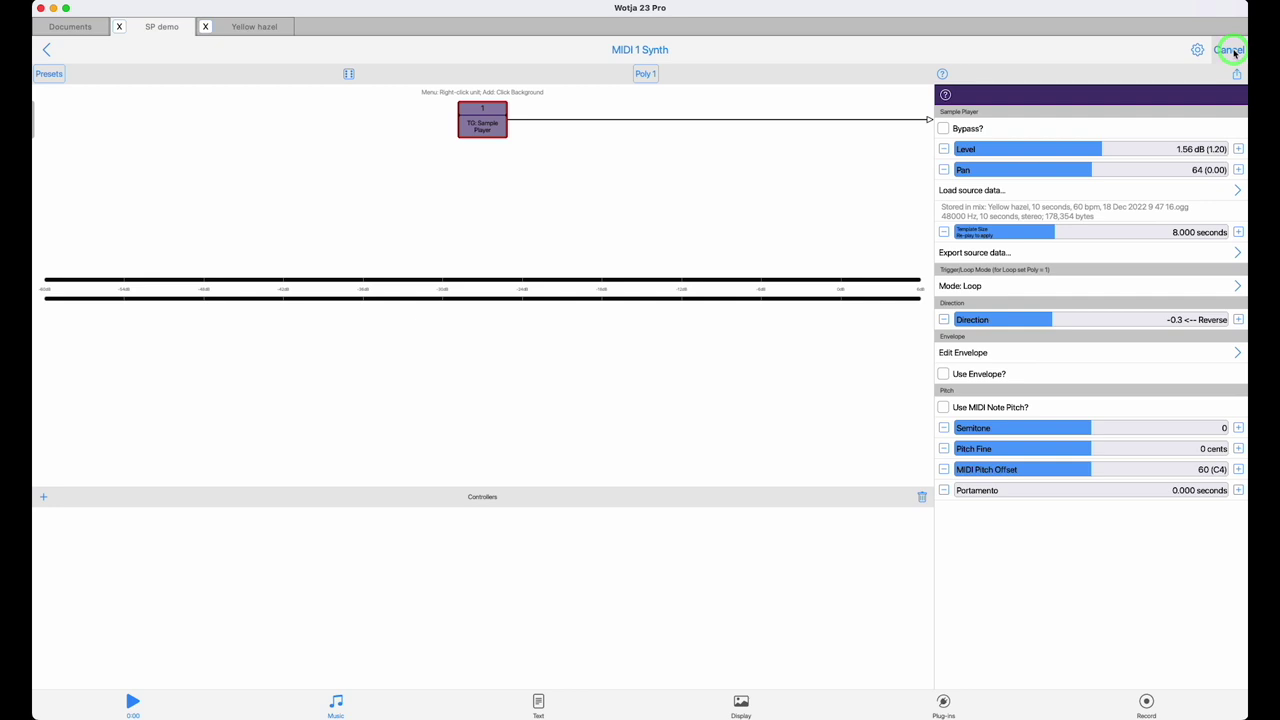
left_click(128, 702)
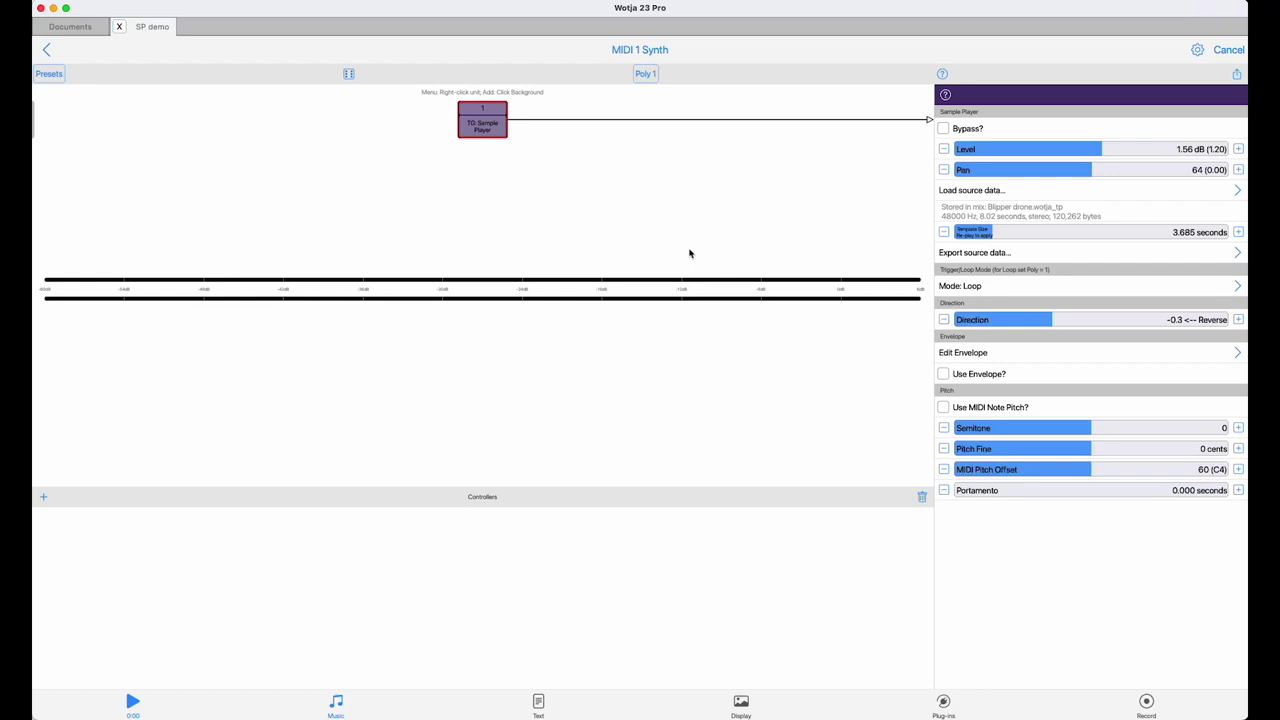
left_click(988, 189)
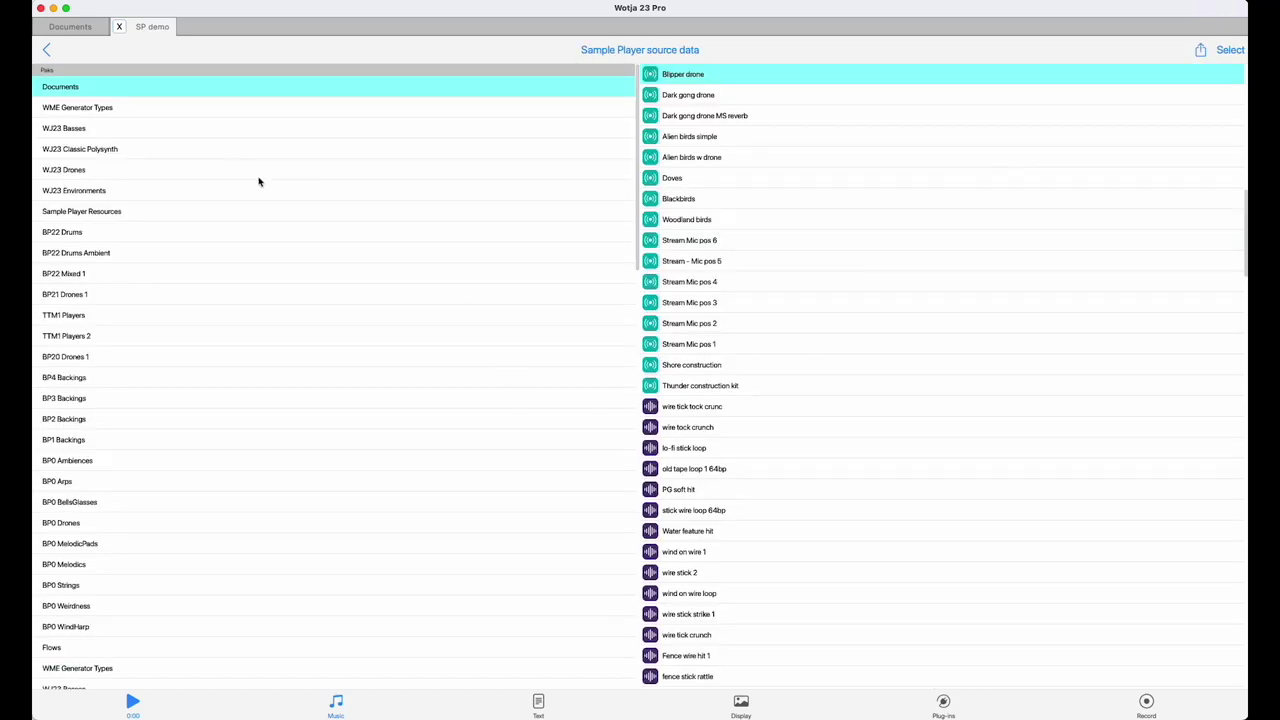
Step: Load the 'stick wire loop 64bp' sample (1.99 s stereo) as the Sample Player source
left_click(722, 510)
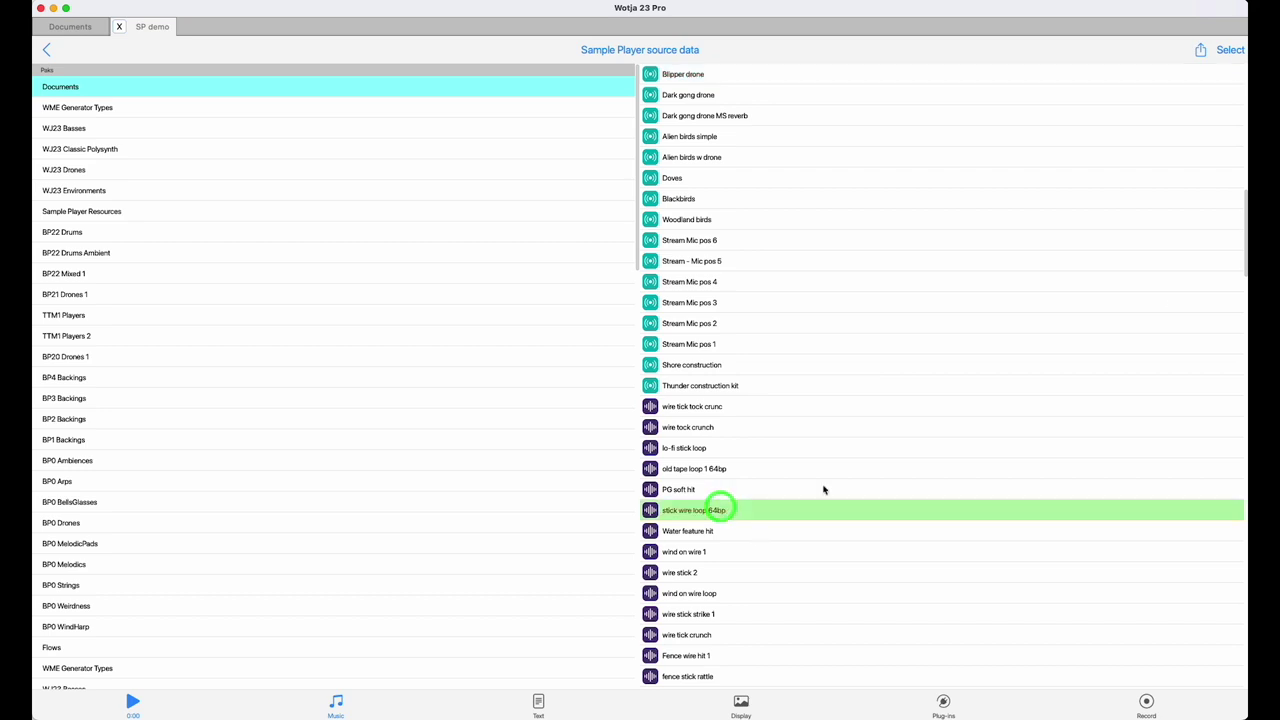
left_click(1230, 49)
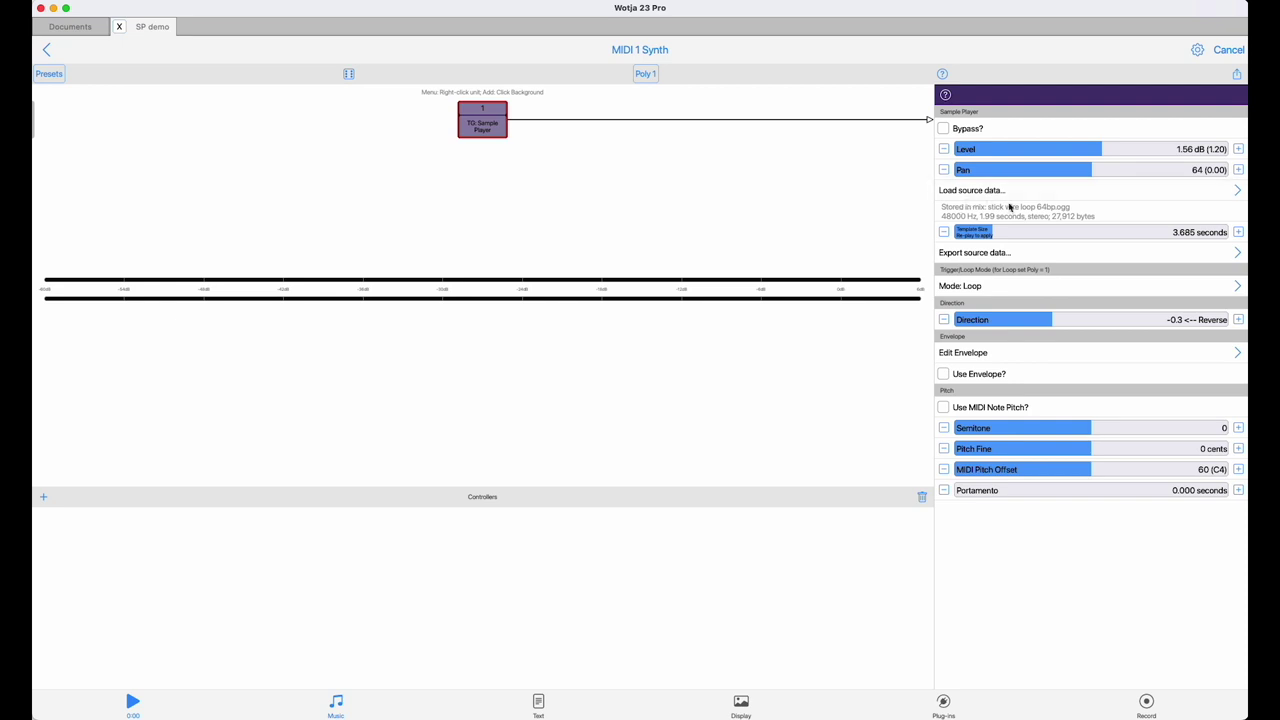
Step: Browse the WJ23 Classic Polysynth and WJ23 Drones paks, auditioning DC Wingie pulse 1 70 bpm C
left_click(1011, 195)
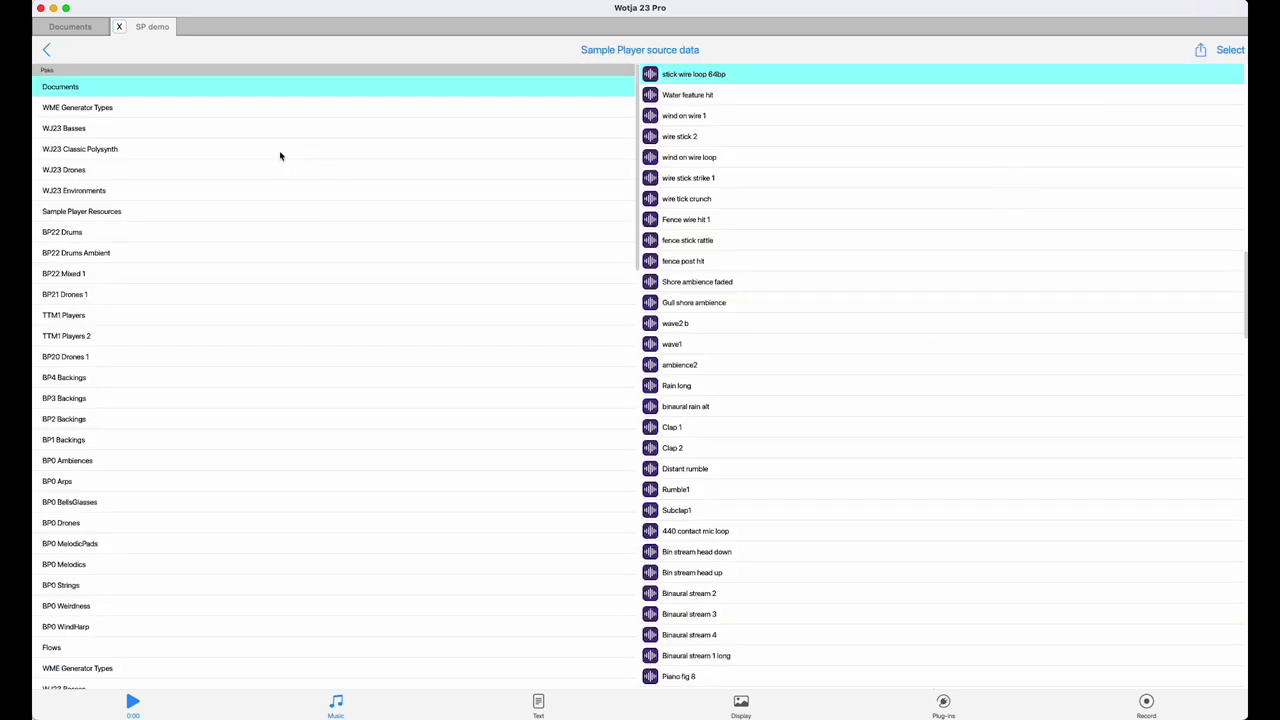
left_click(155, 148)
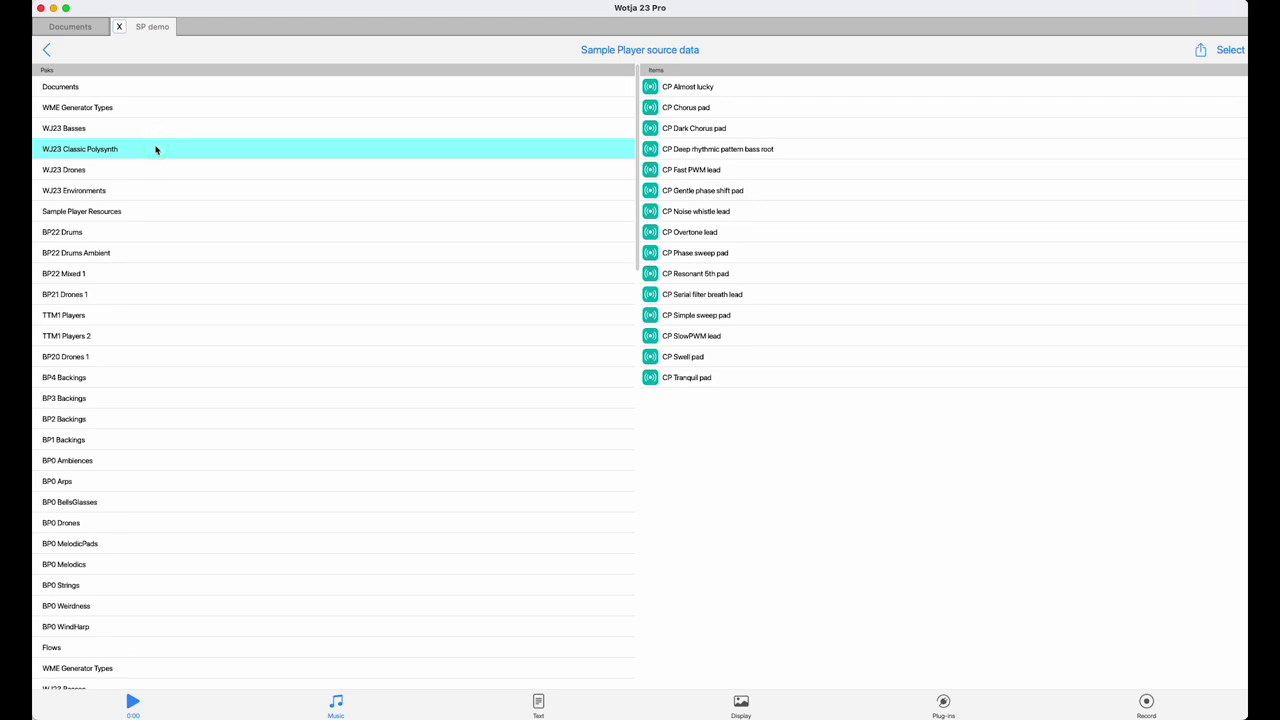
left_click(158, 169)
scroll(787, 207, "down", 2)
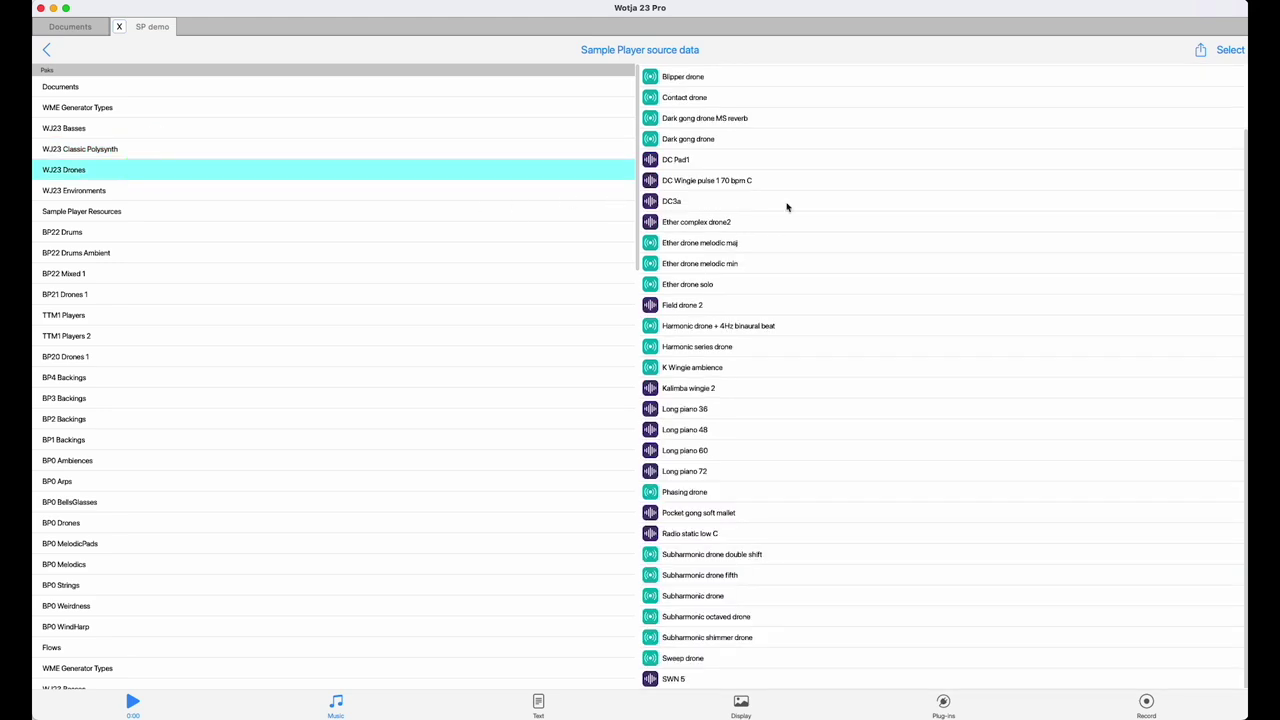
left_click(750, 185)
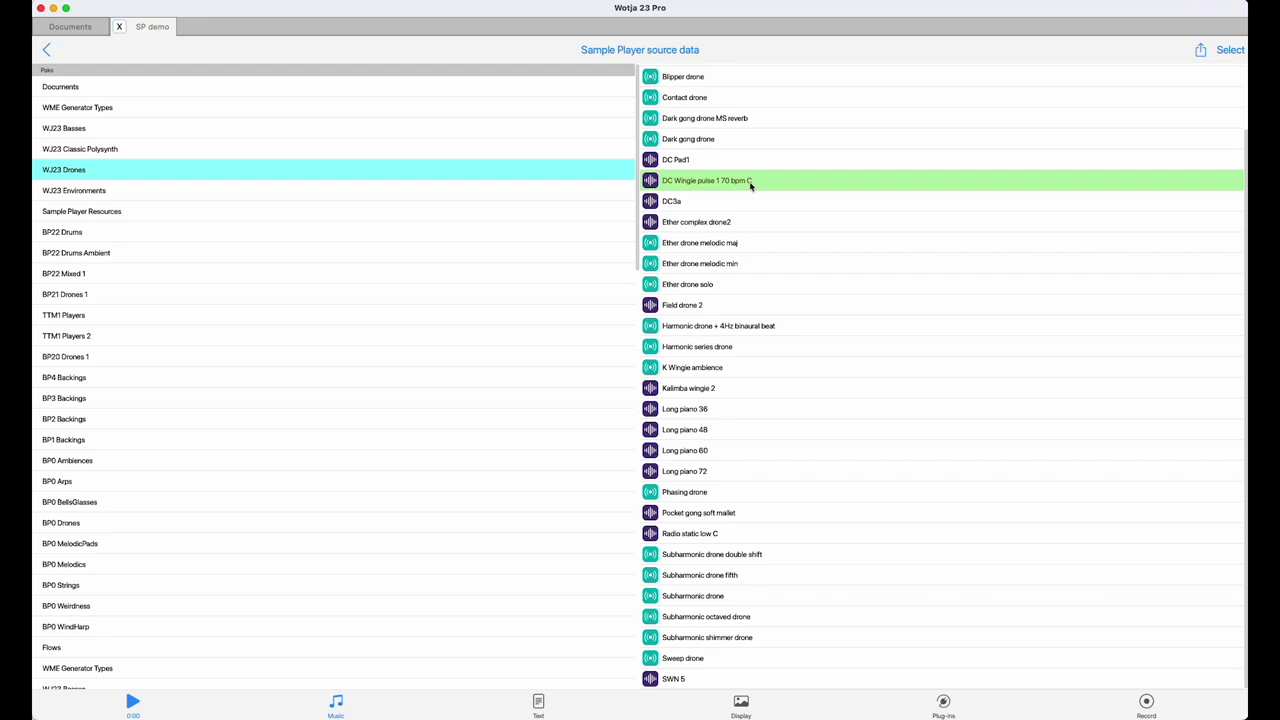
Step: Choose Field drone 2 from WJ23 Drones and load it into the Sample Player
left_click(721, 306)
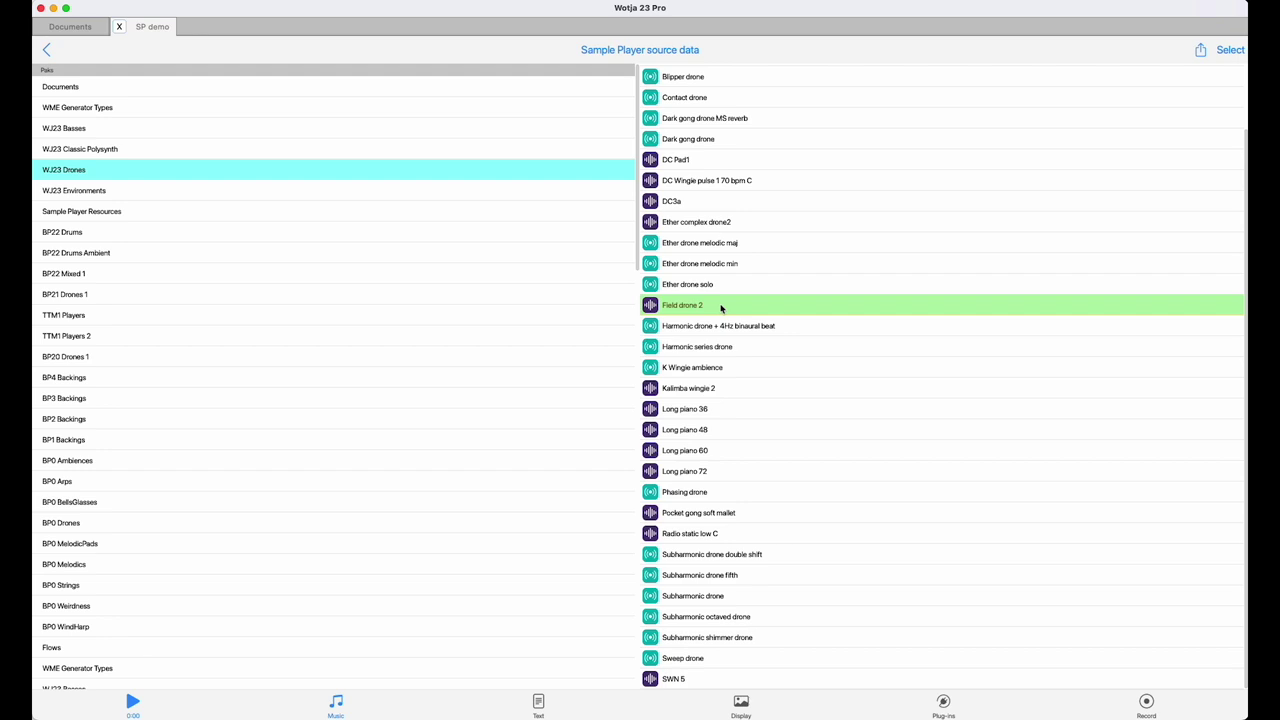
left_click(1230, 51)
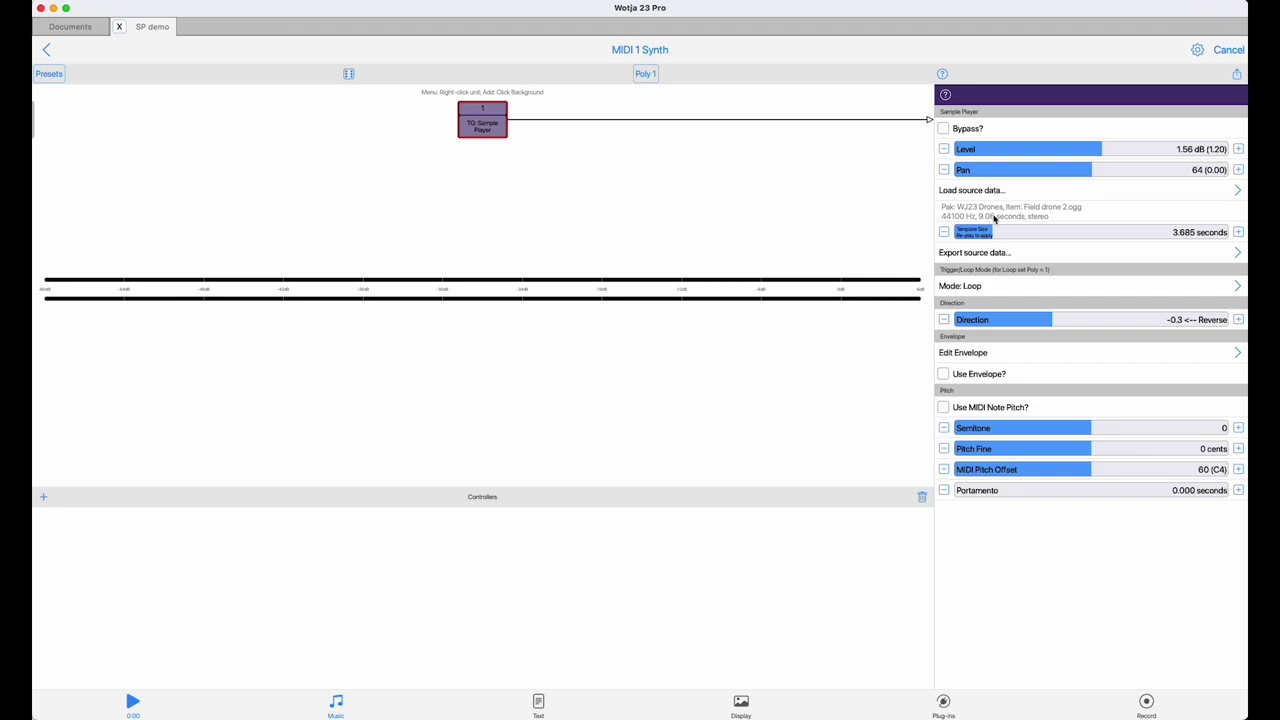
left_click(1015, 193)
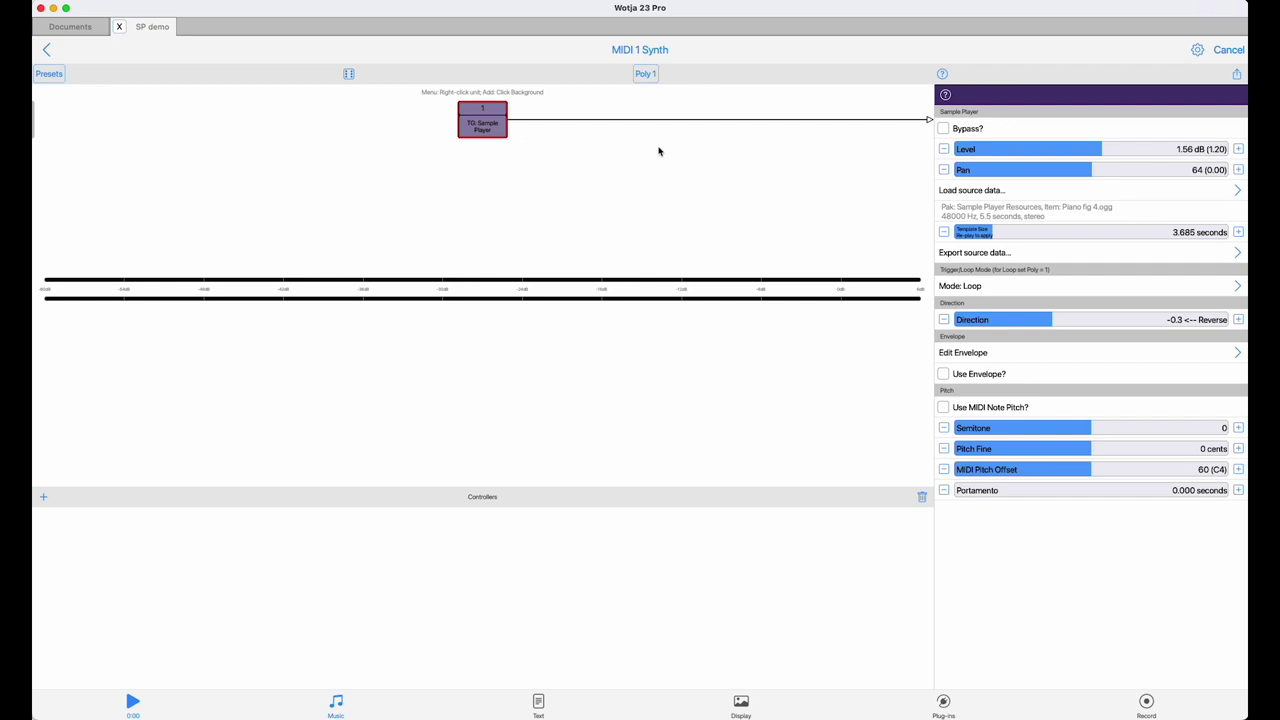
Step: Set the Sample Player polyphony to 1 voice
left_click(645, 73)
left_click(676, 98)
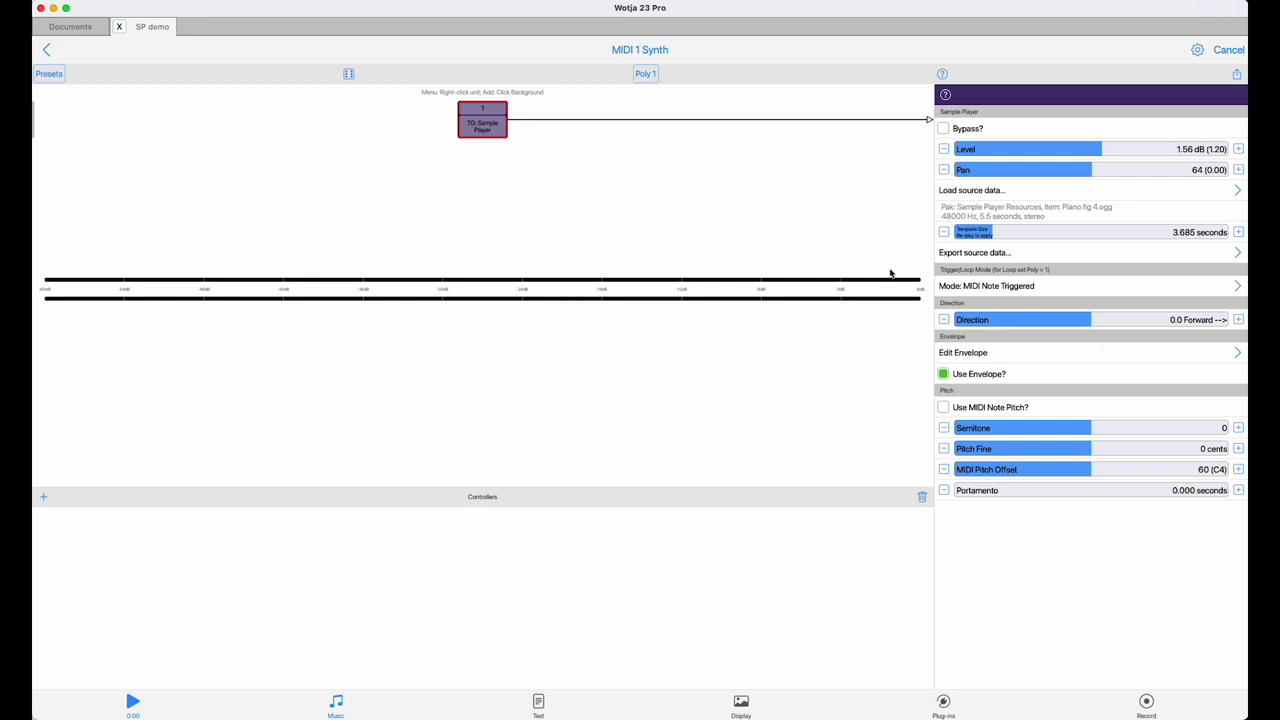
left_click(988, 286)
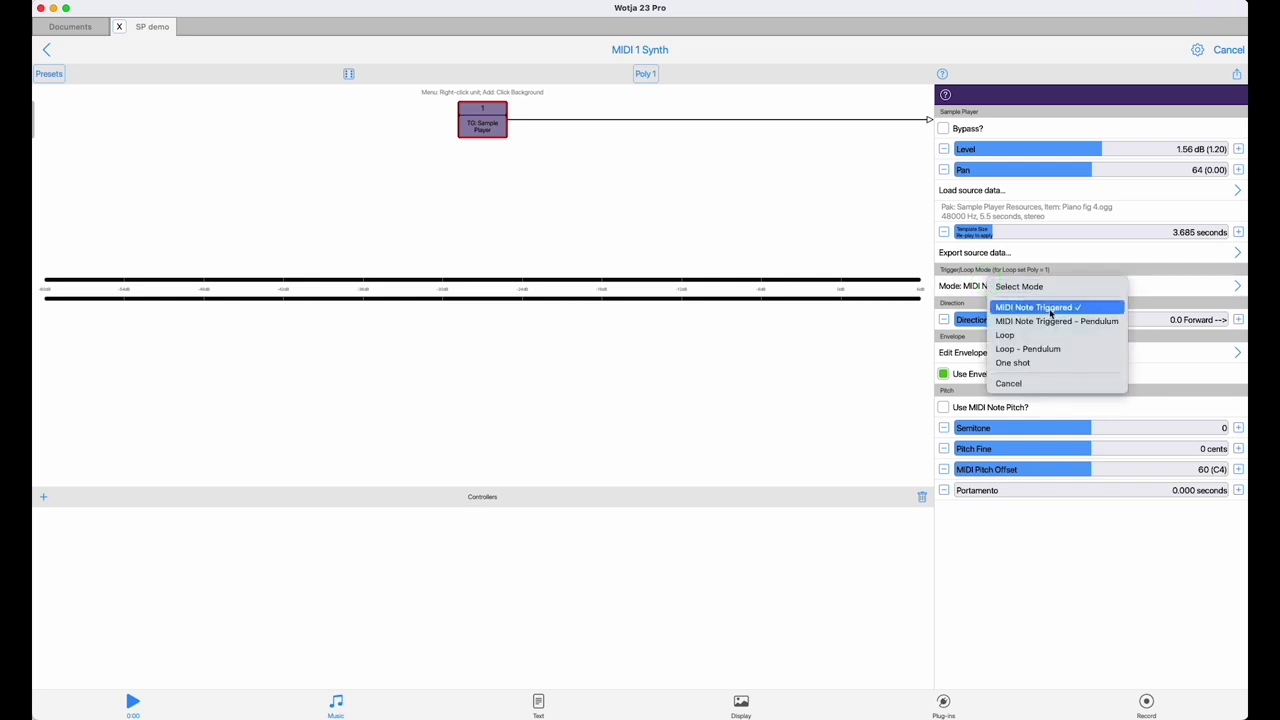
Step: Keep MIDI Note Triggered, start the mix, then switch to MIDI Note Triggered - Pendulum
left_click(1050, 311)
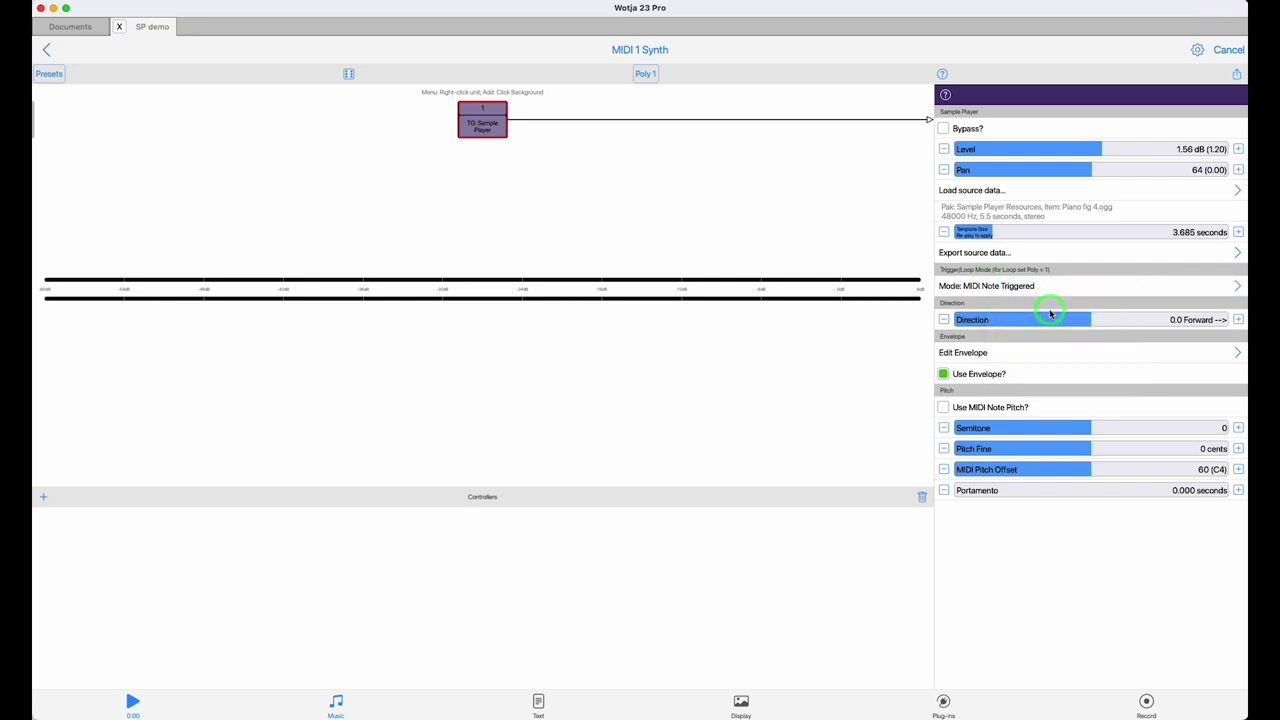
left_click(134, 703)
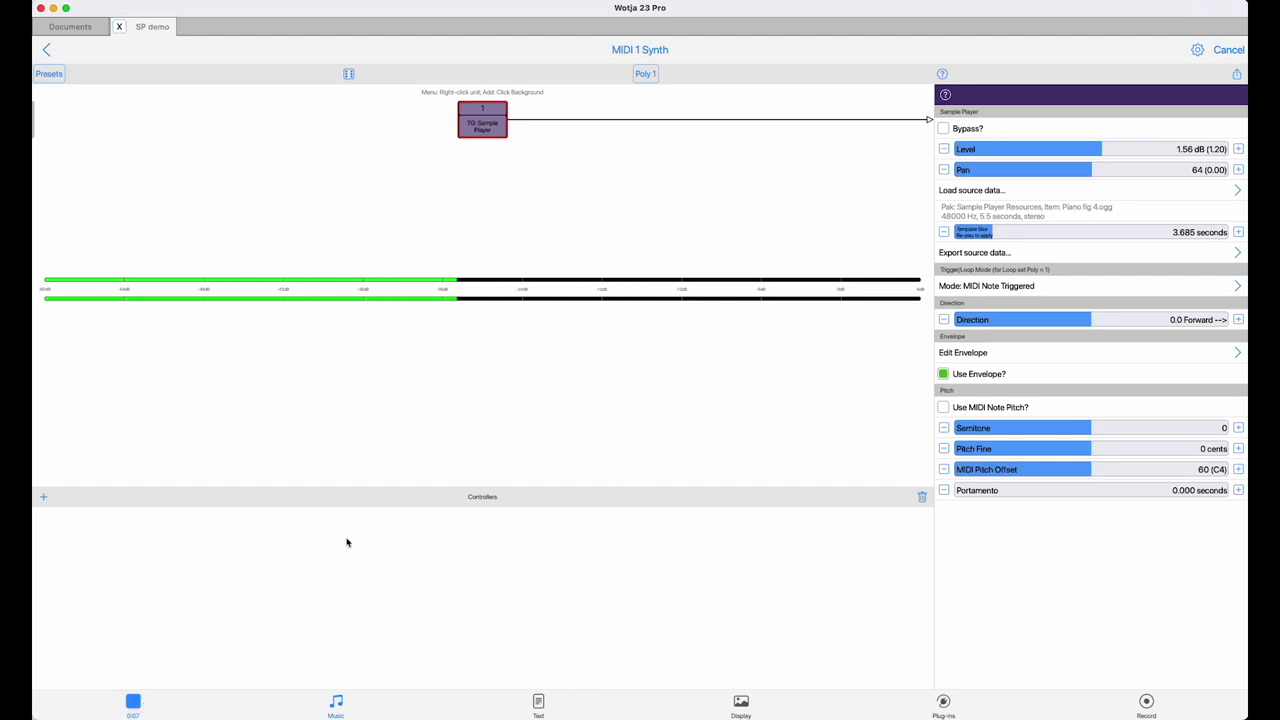
left_click(977, 288)
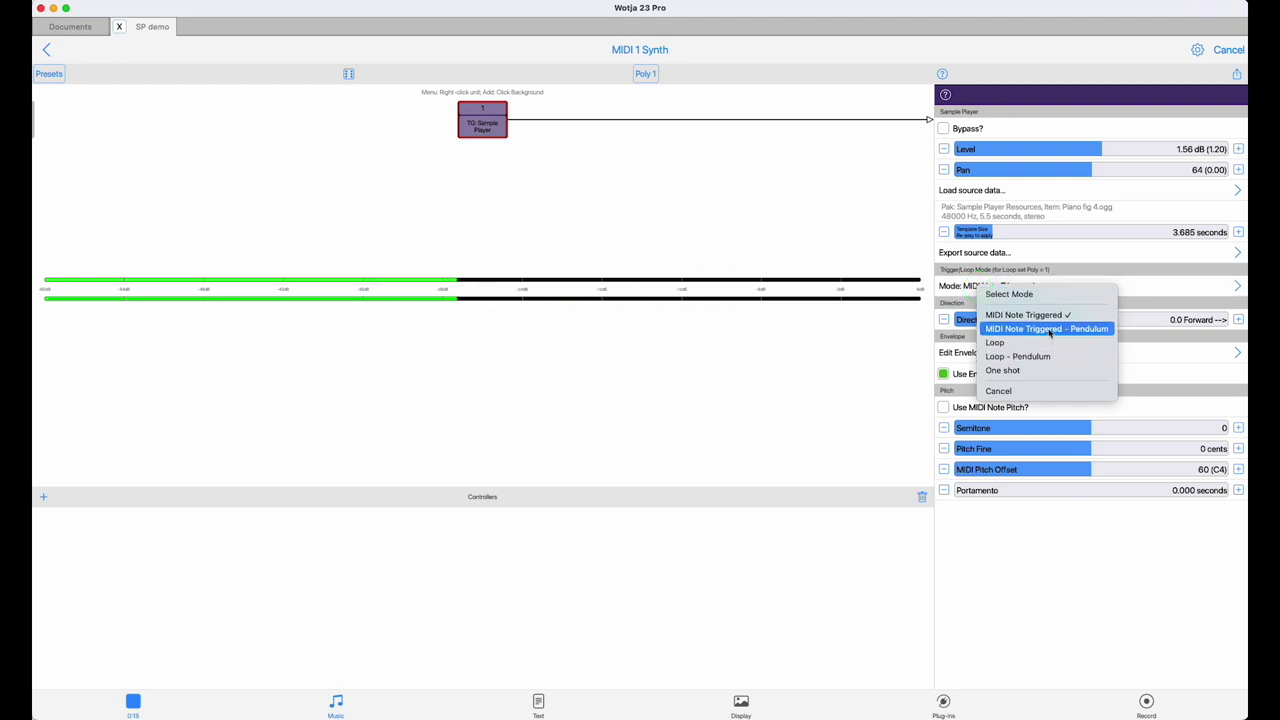
left_click(1049, 330)
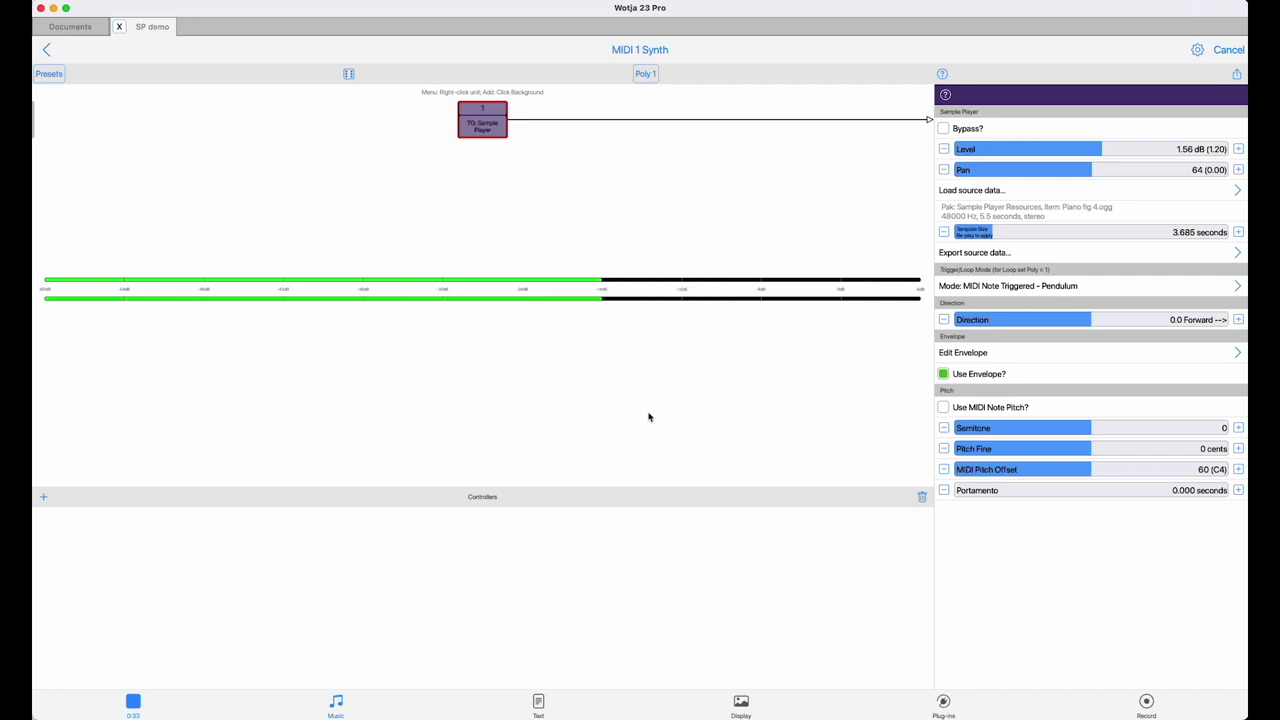
Step: Set the trigger mode to Loop and turn off the sample envelope
left_click(979, 289)
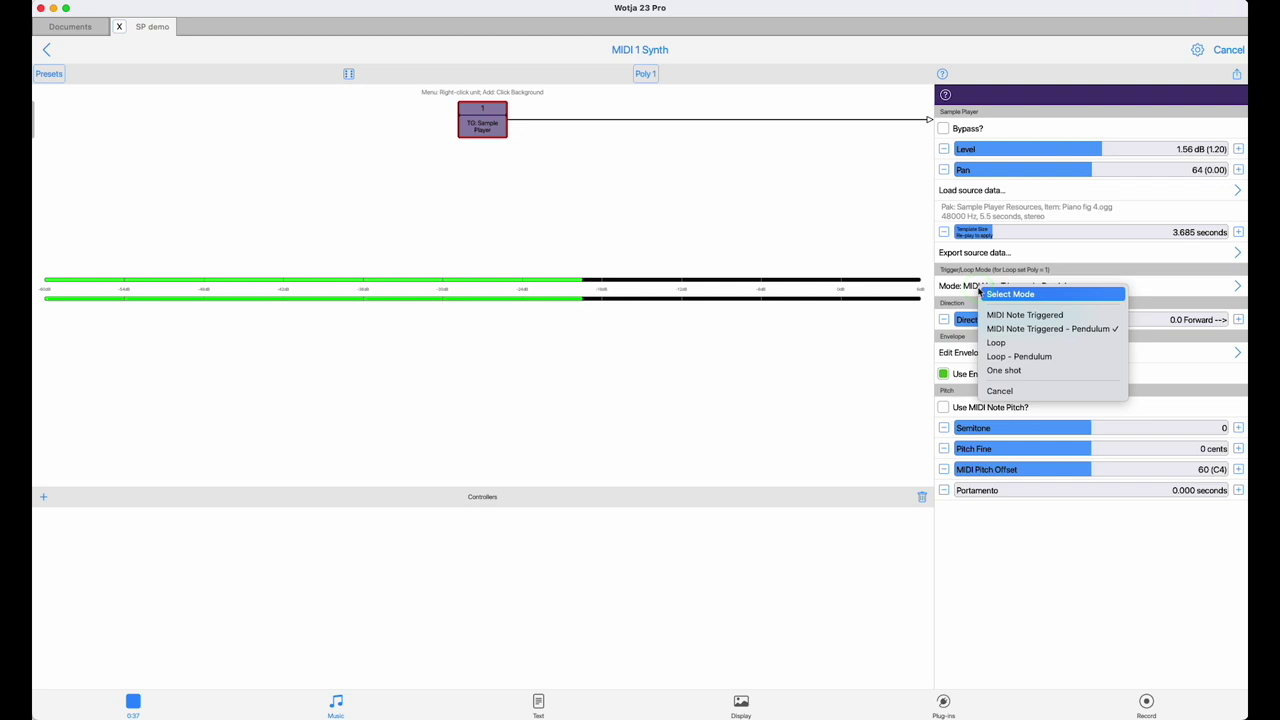
left_click(1000, 344)
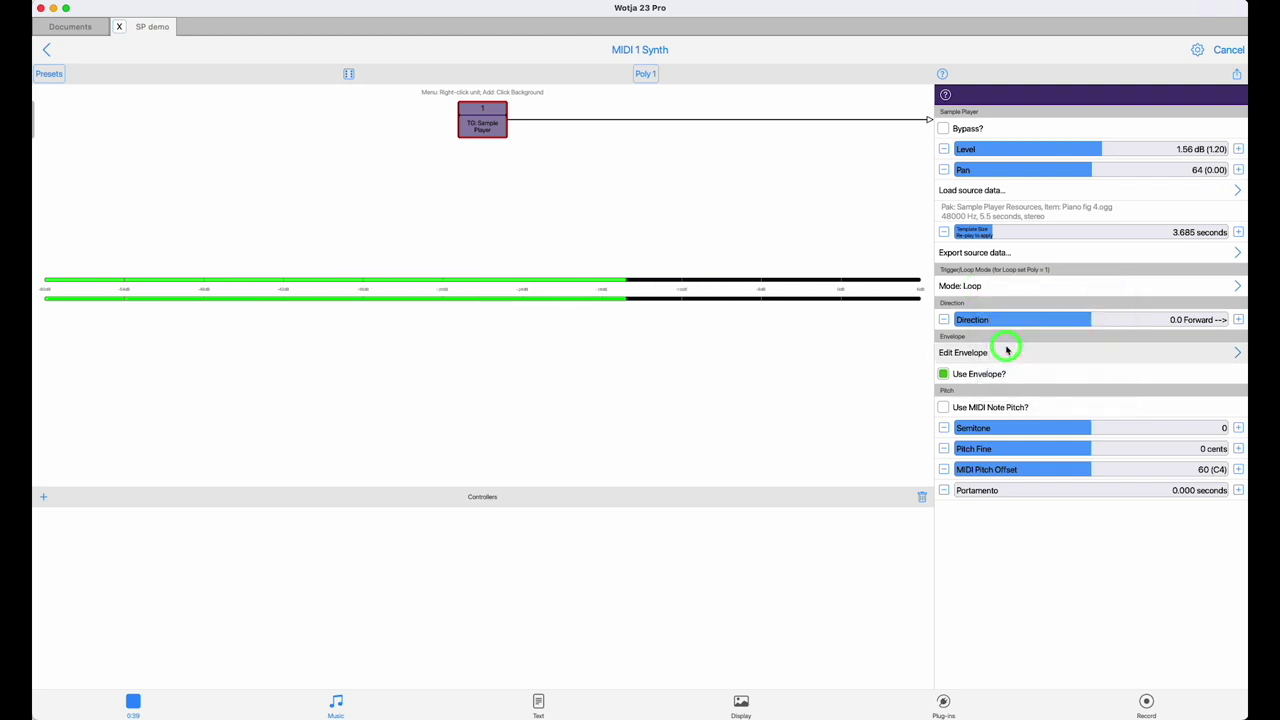
left_click(943, 375)
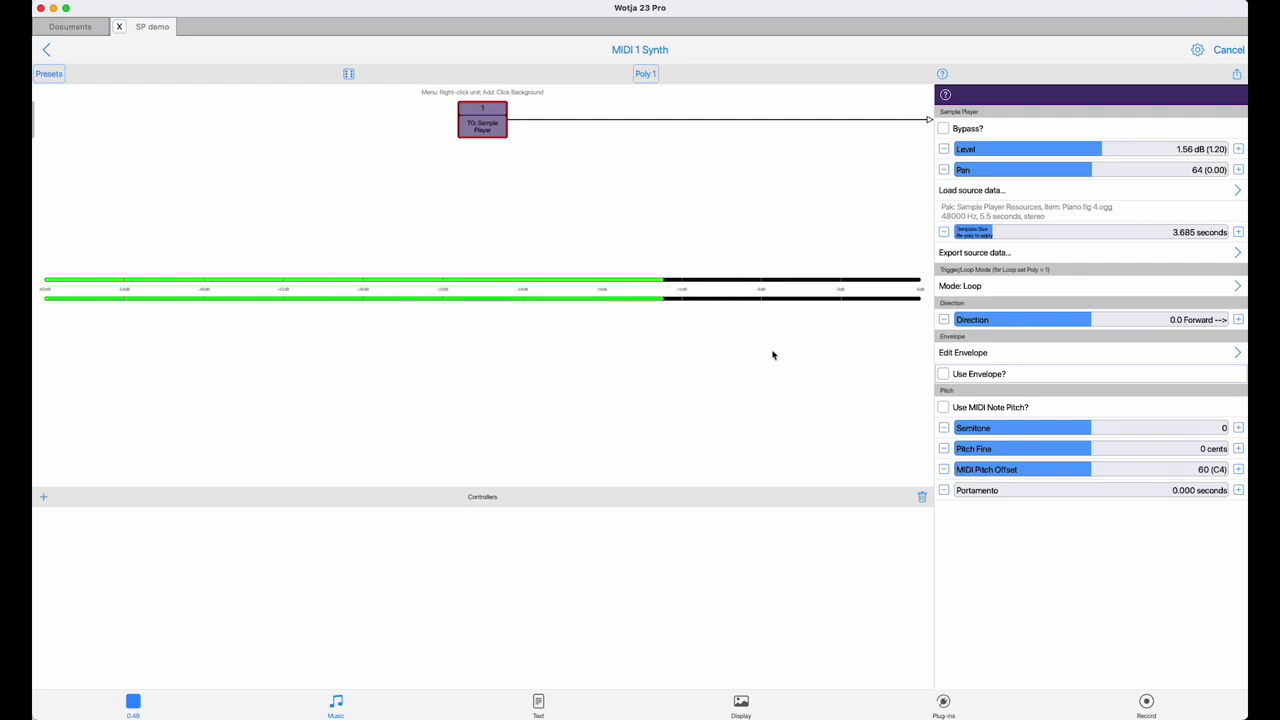
Step: Change the trigger mode to Loop - Pendulum and stop playback
left_click(1007, 194)
left_click(1013, 288)
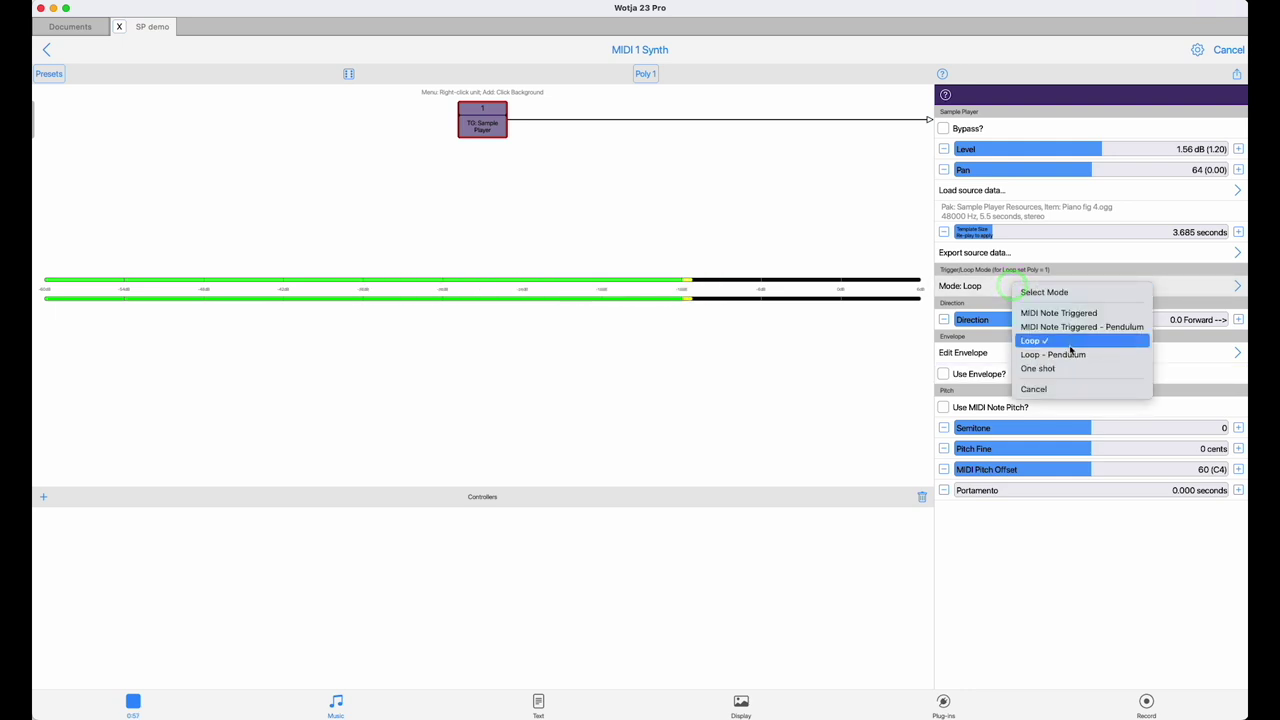
left_click(1069, 360)
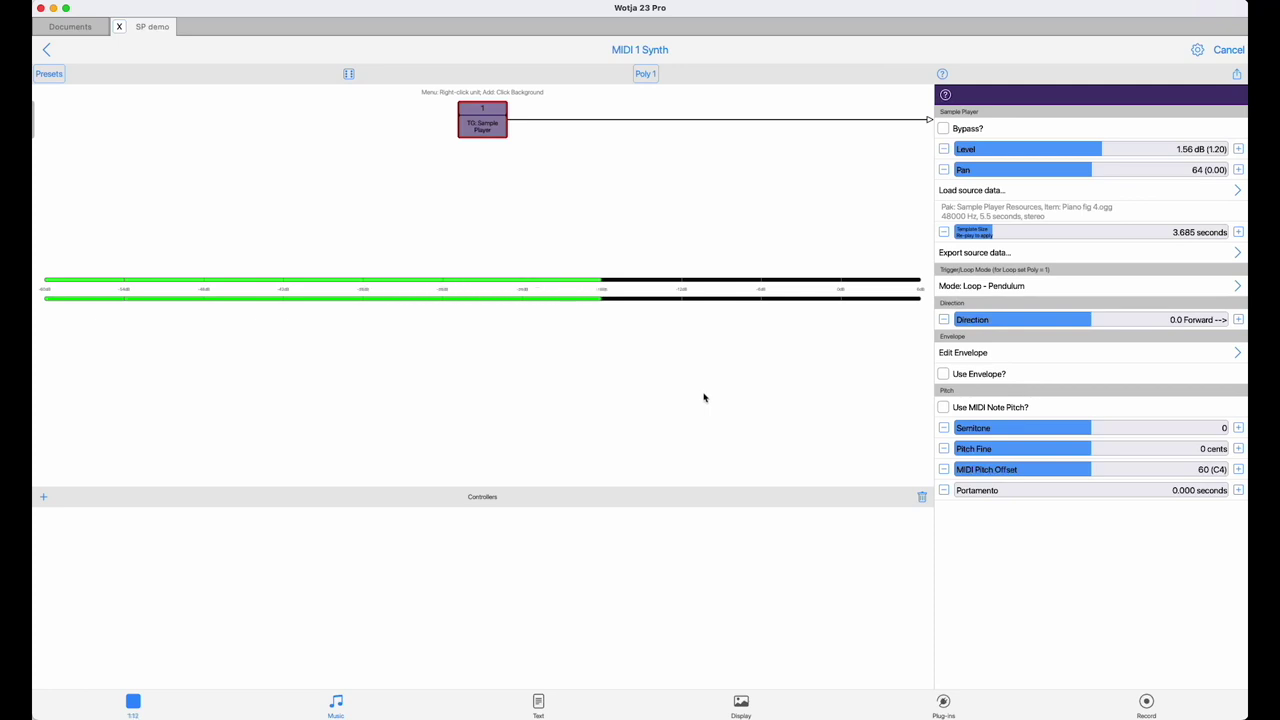
left_click(139, 704)
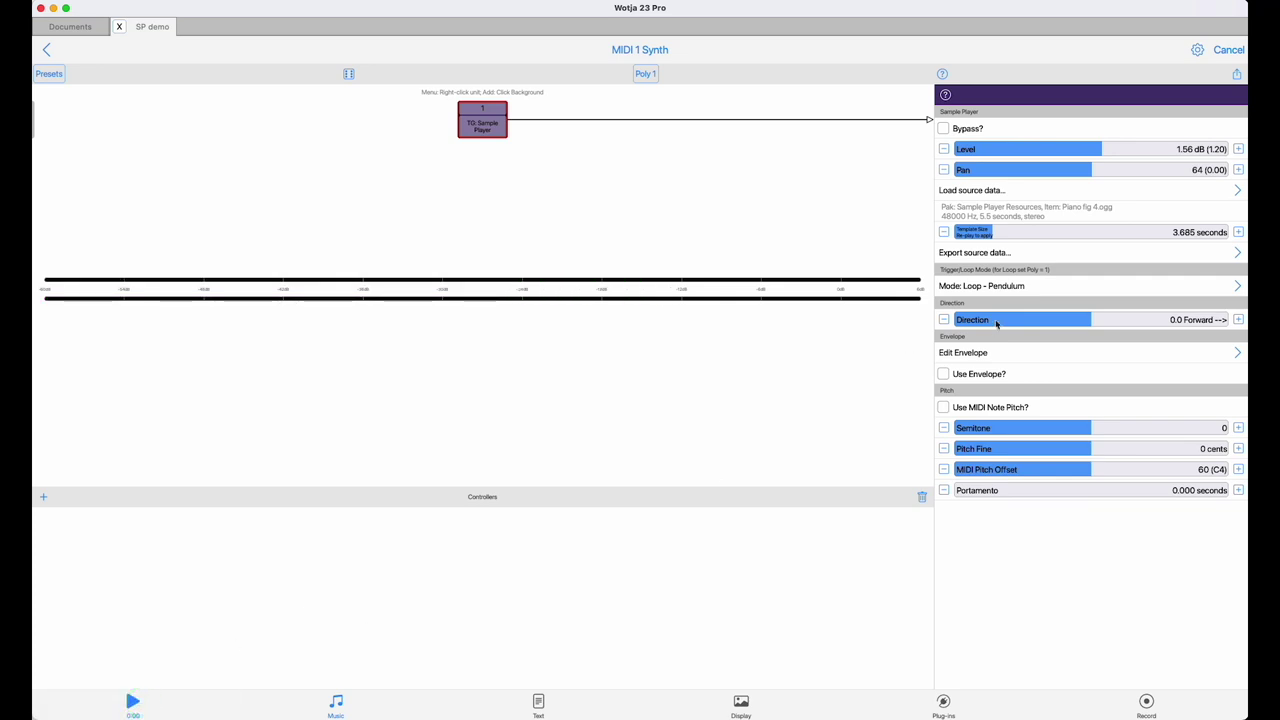
Step: Switch to One shot, play and stop the mix, then set the mode back to Loop
left_click(998, 286)
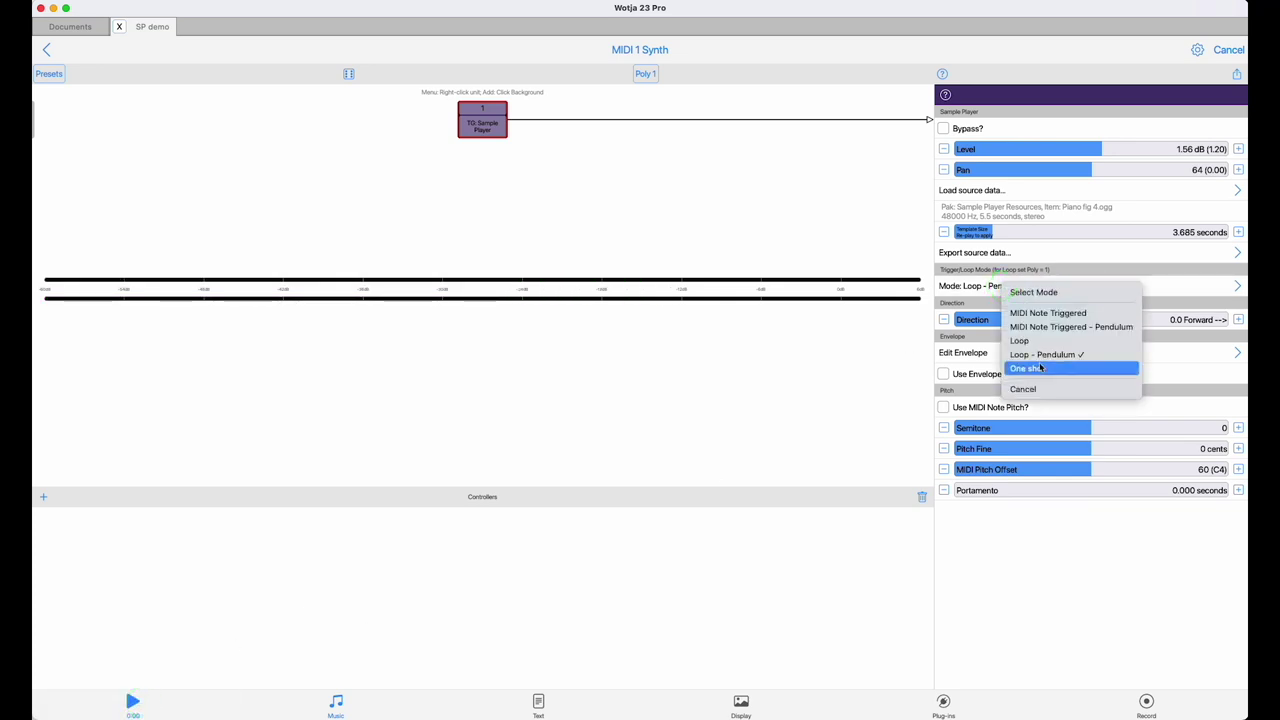
left_click(1041, 369)
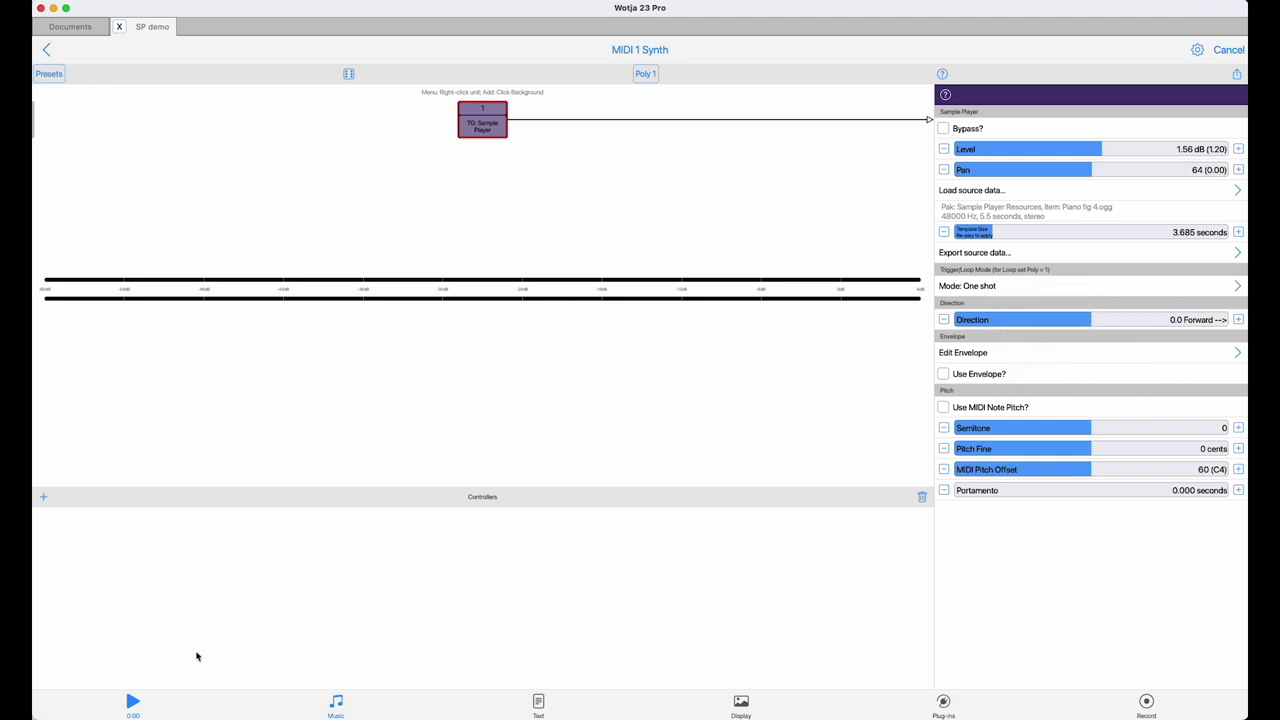
left_click(133, 702)
left_click(135, 702)
left_click(986, 285)
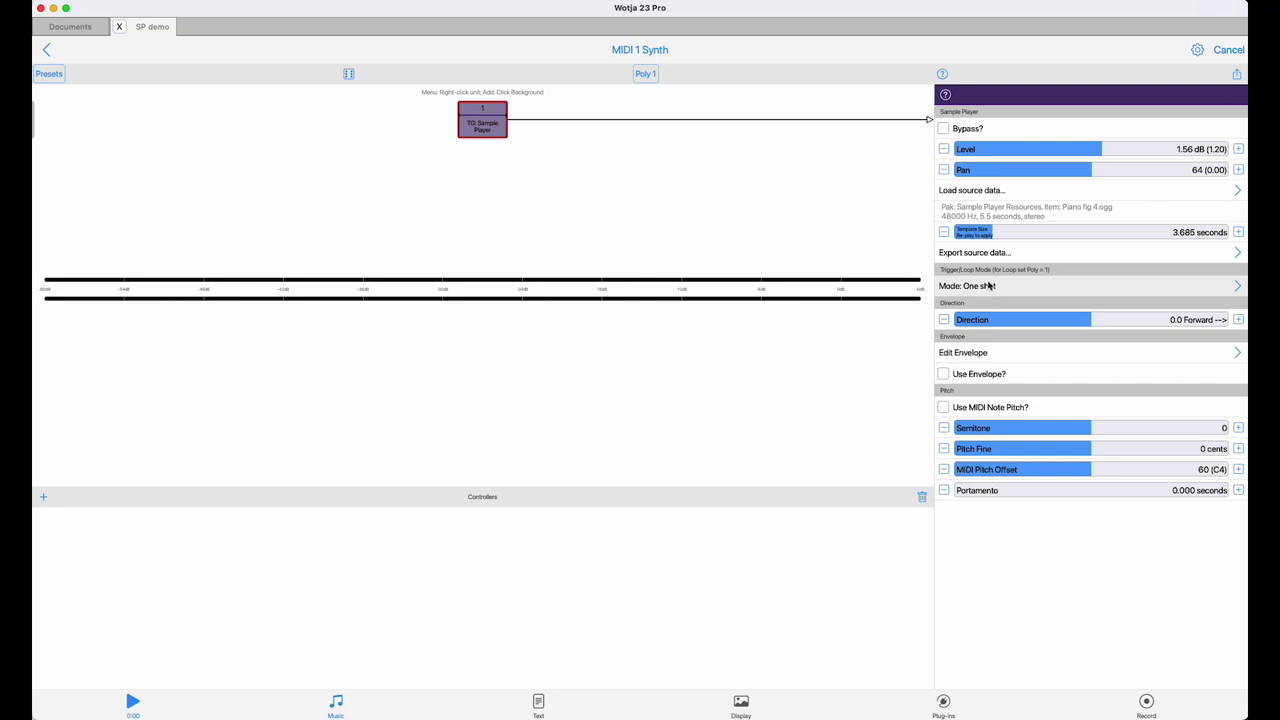
left_click(1020, 334)
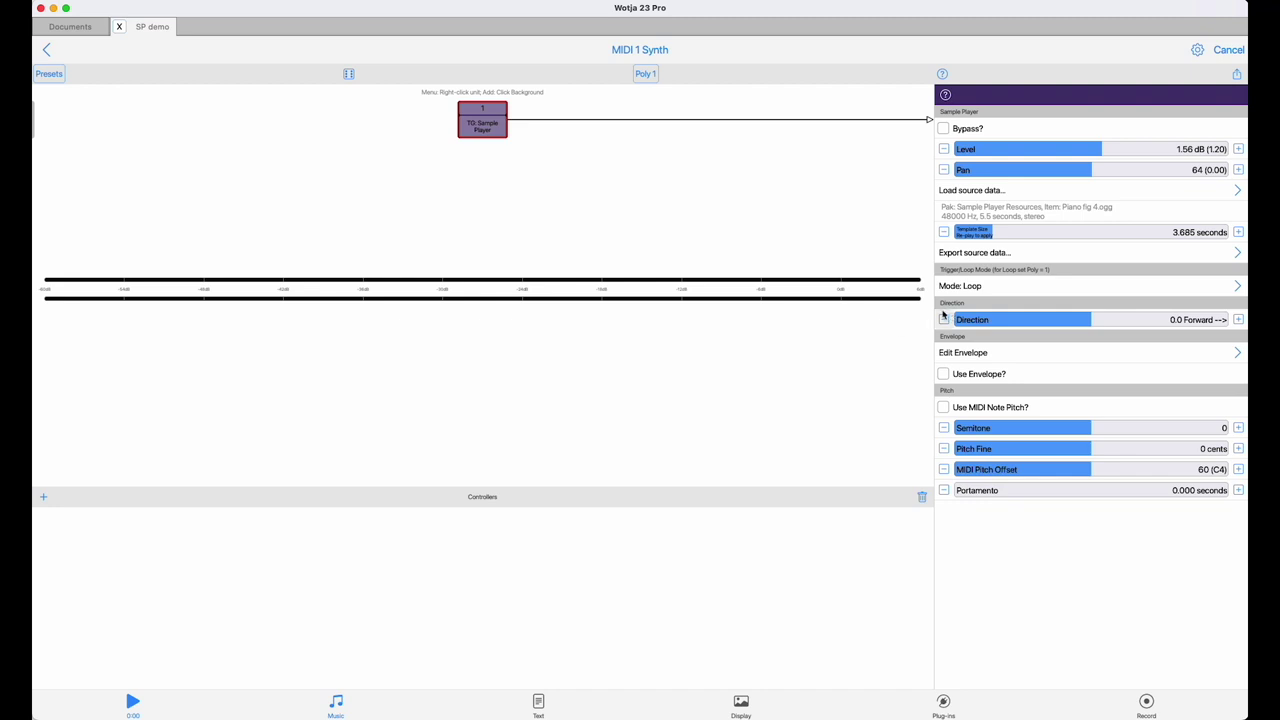
Step: Play the mix, set Direction to -0.3 Reverse and enable Use Envelope?
left_click(131, 704)
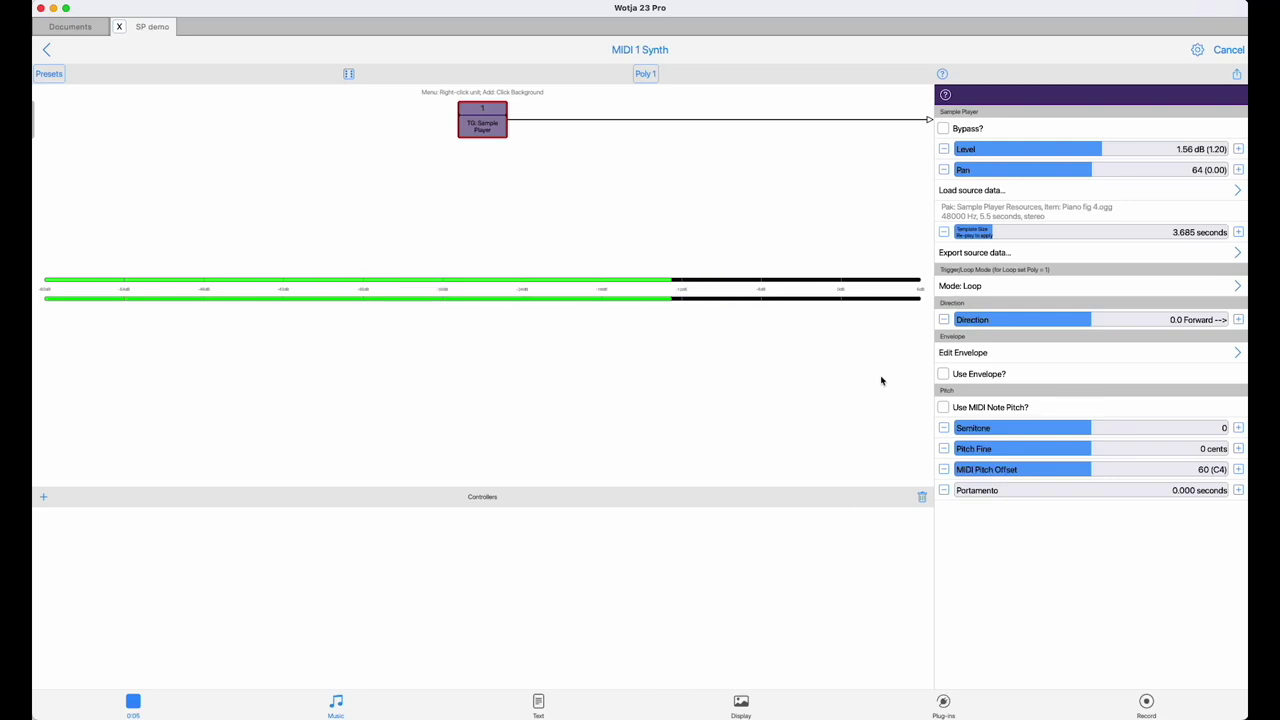
left_click_drag(1064, 324, 1007, 324)
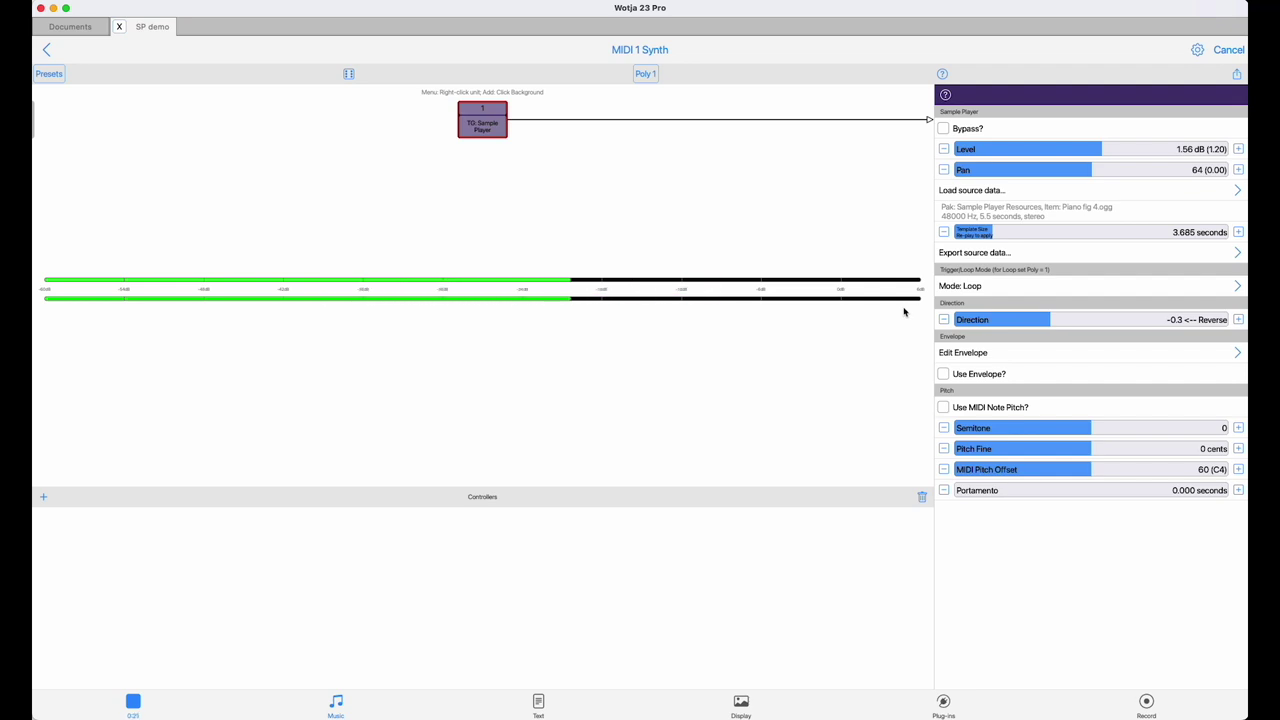
left_click(945, 375)
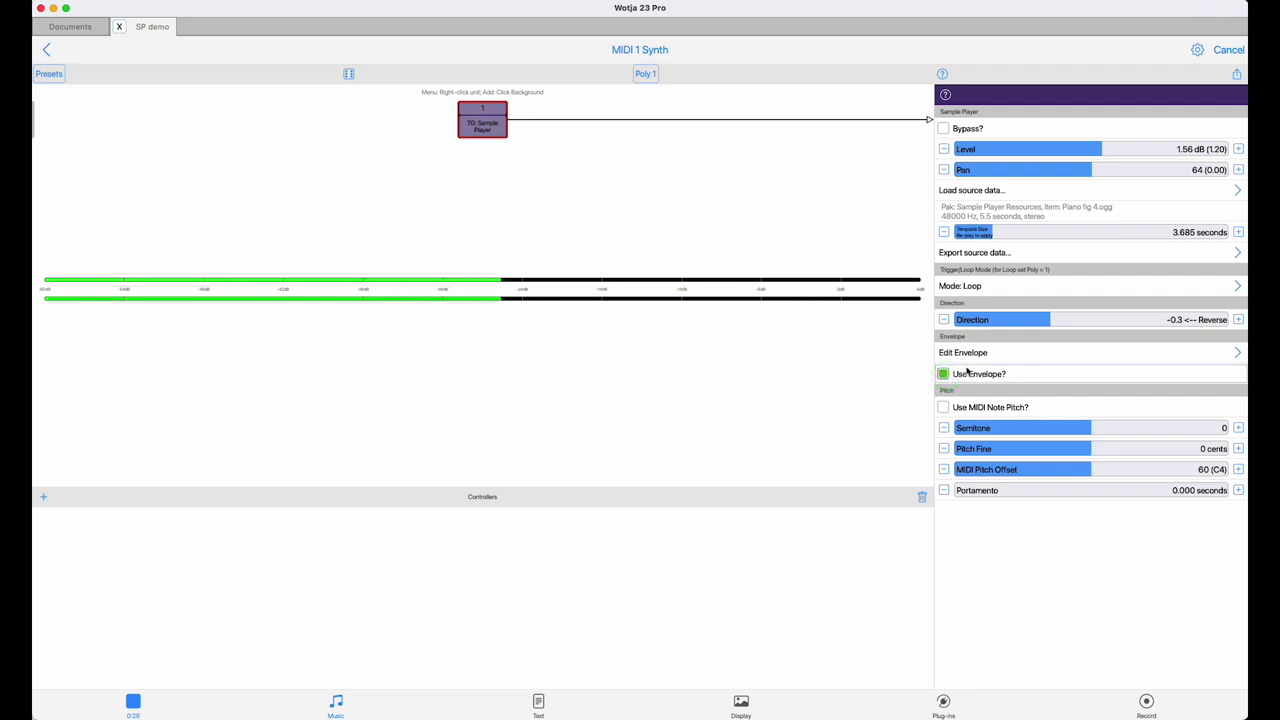
Step: Set the sample envelope to sustain 11%, decay 5325 ms, hold 812 ms, release 4894 ms
left_click(988, 356)
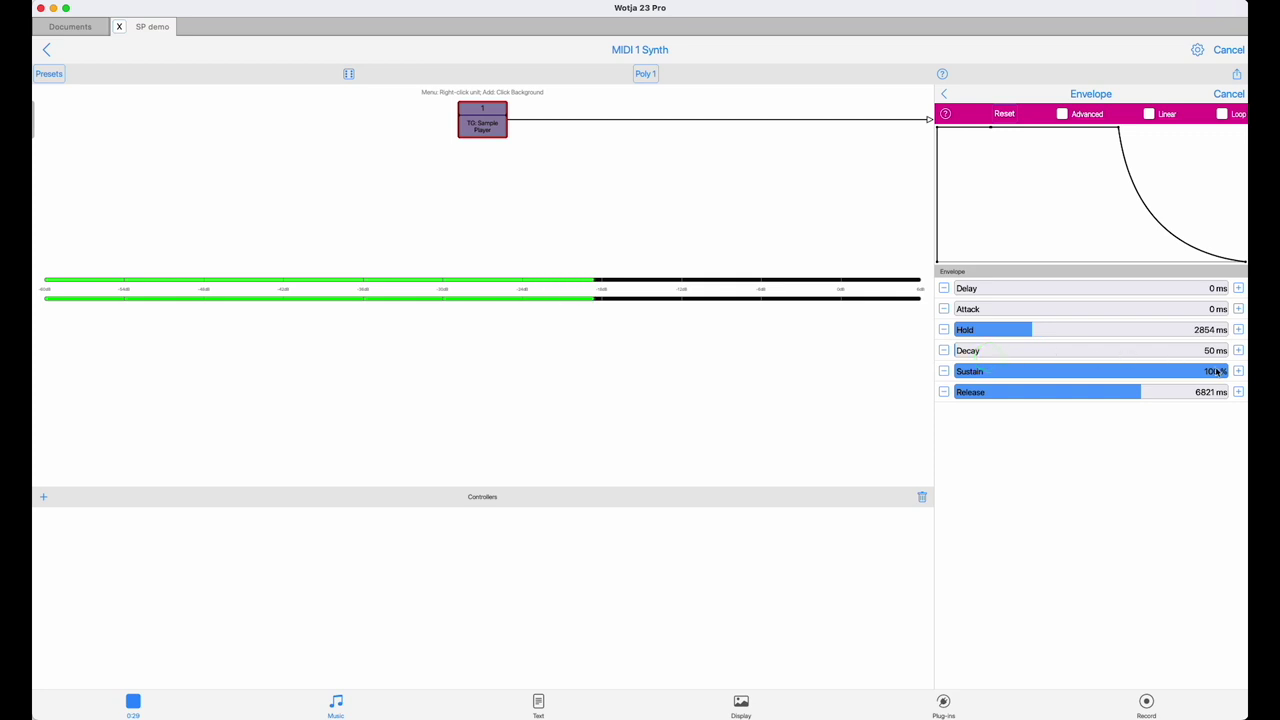
left_click(1210, 376)
left_click_drag(1210, 376, 1149, 350)
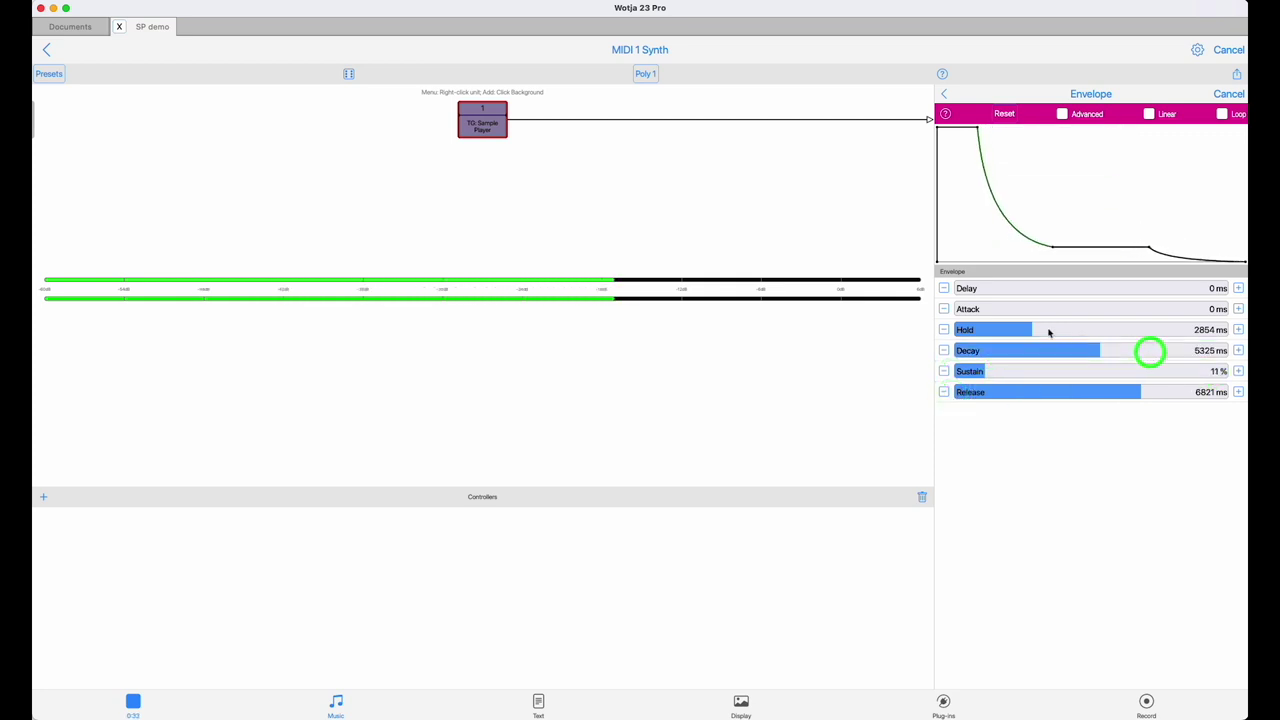
left_click(998, 333)
left_click_drag(998, 333, 952, 343)
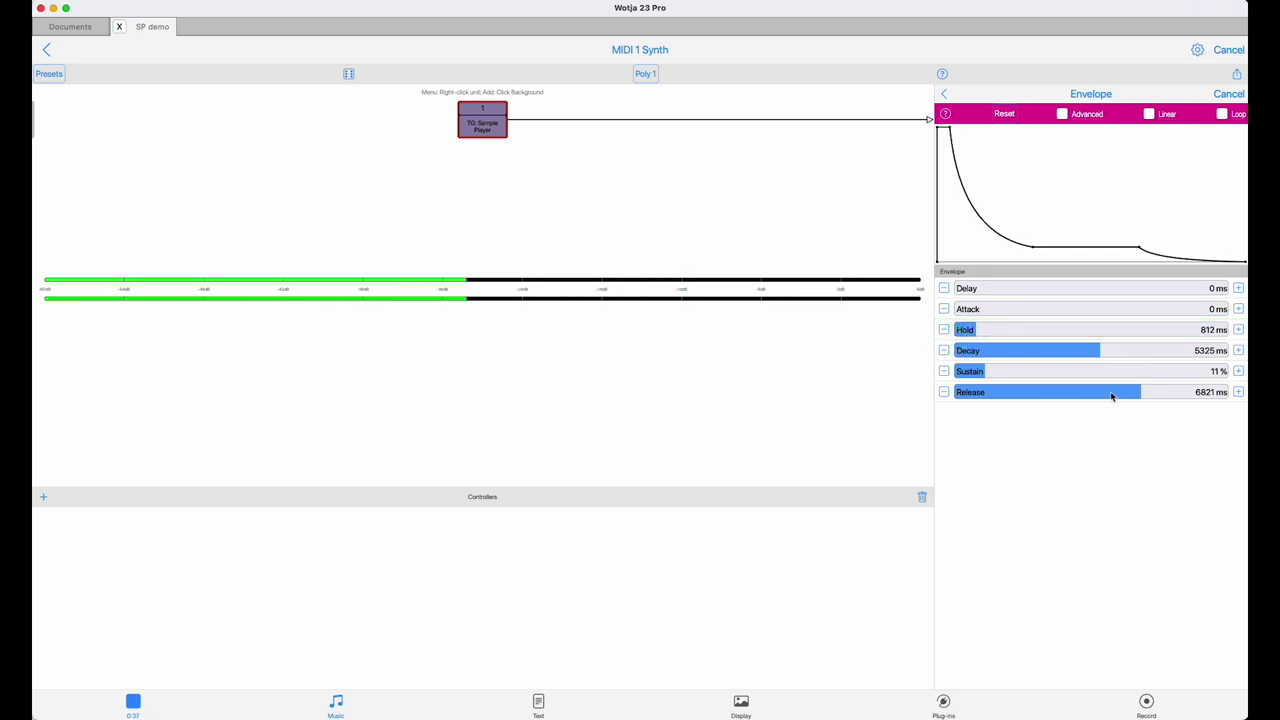
left_click_drag(1111, 397, 1049, 397)
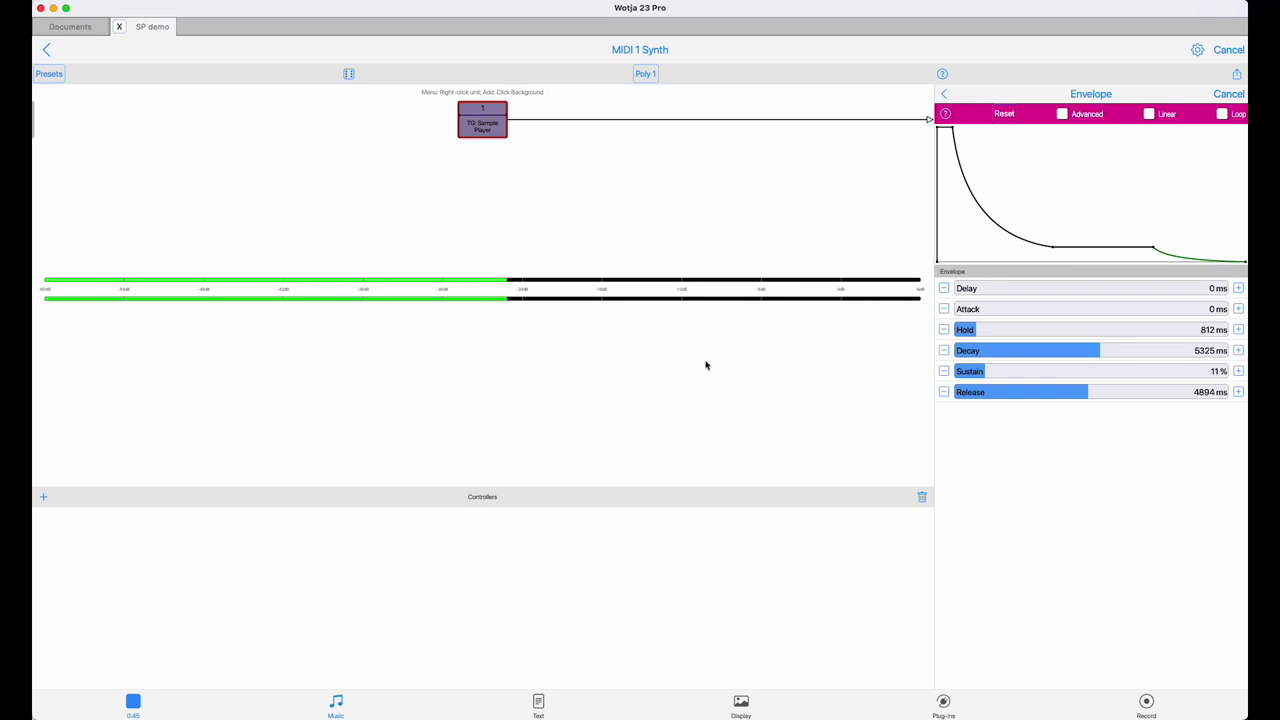
left_click(945, 94)
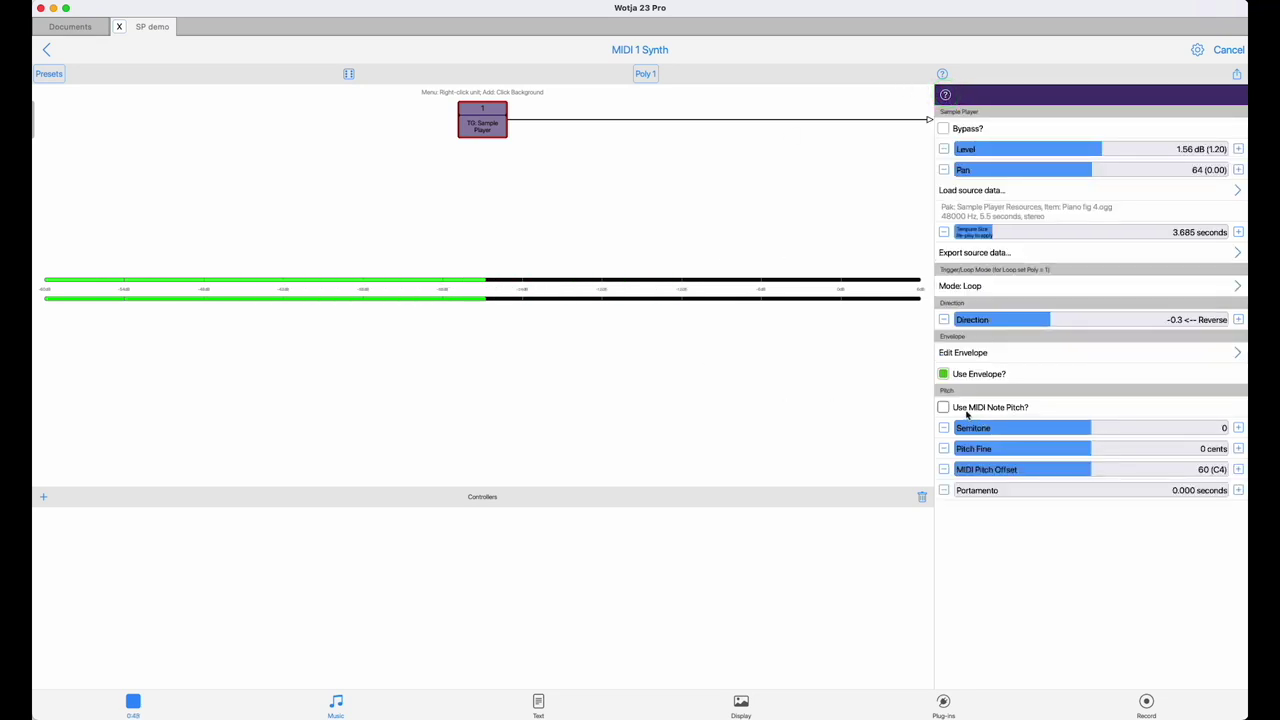
Step: Turn on Use MIDI Note Pitch? and pick Easel3 in the source browser
left_click(943, 407)
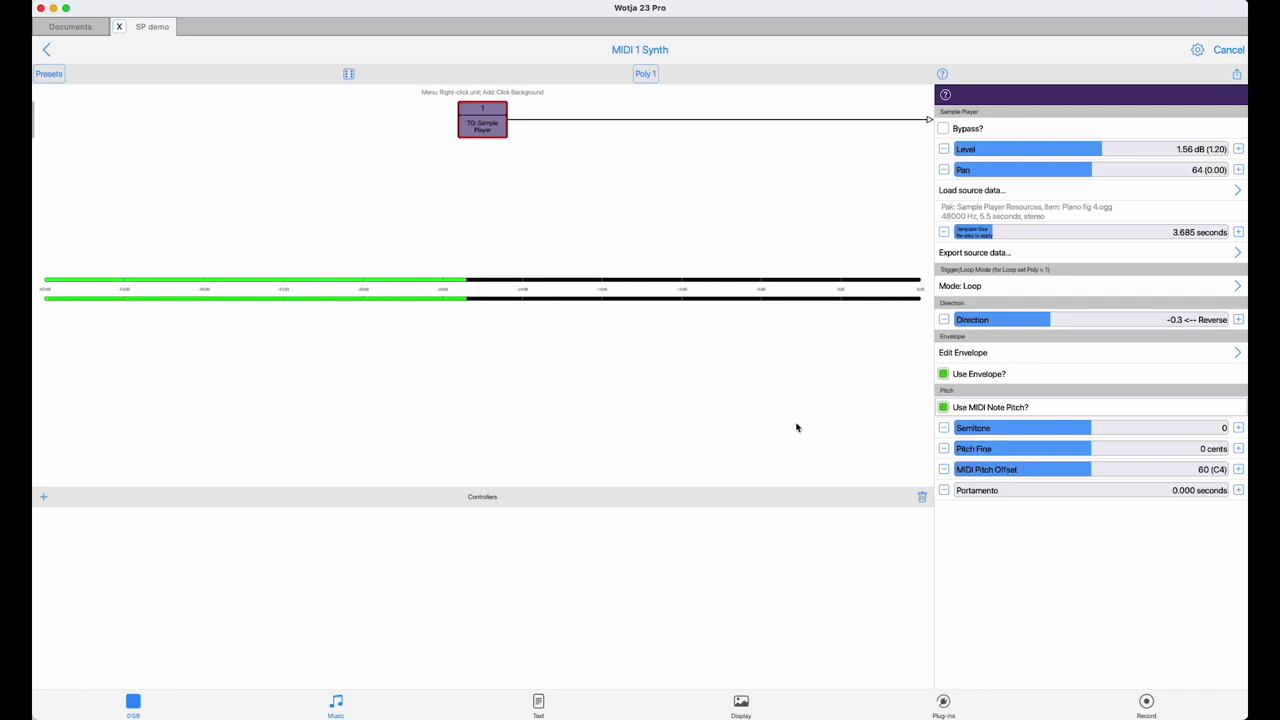
left_click(971, 190)
left_click(710, 240)
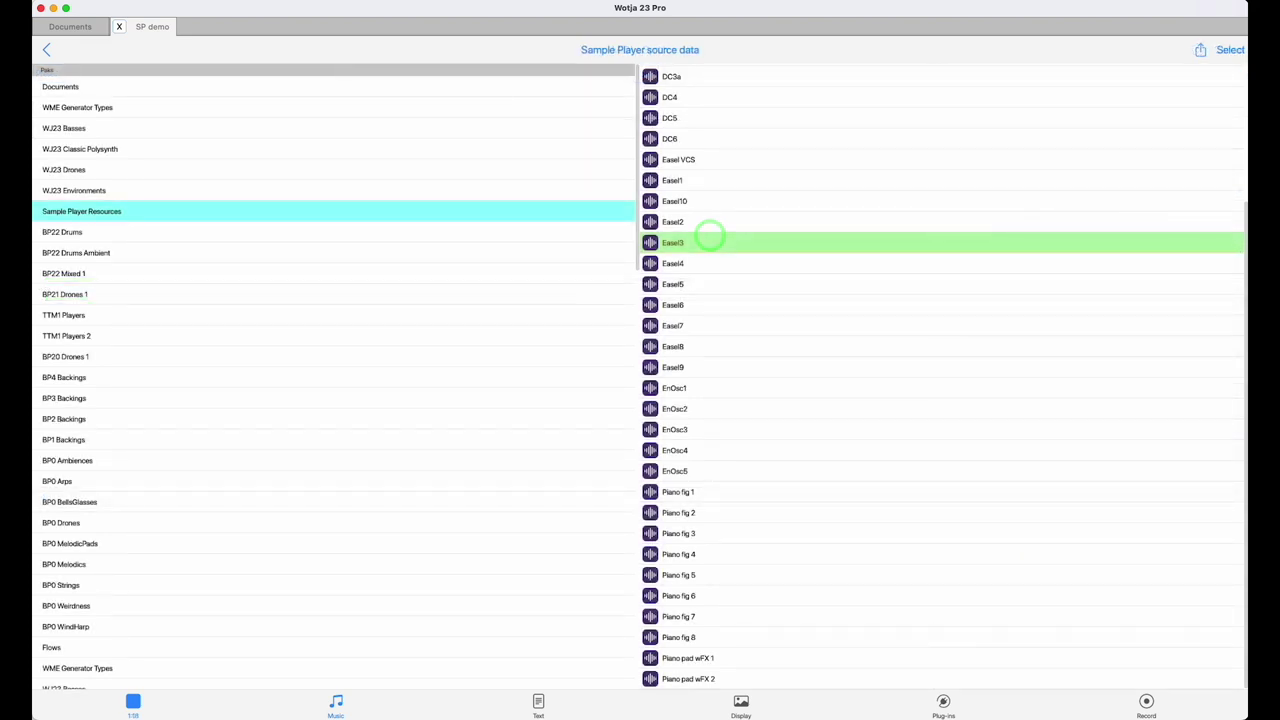
Step: Load Easel3, then replace it with 440 contact mic loop from the WJ23 Drones pak
left_click(1230, 49)
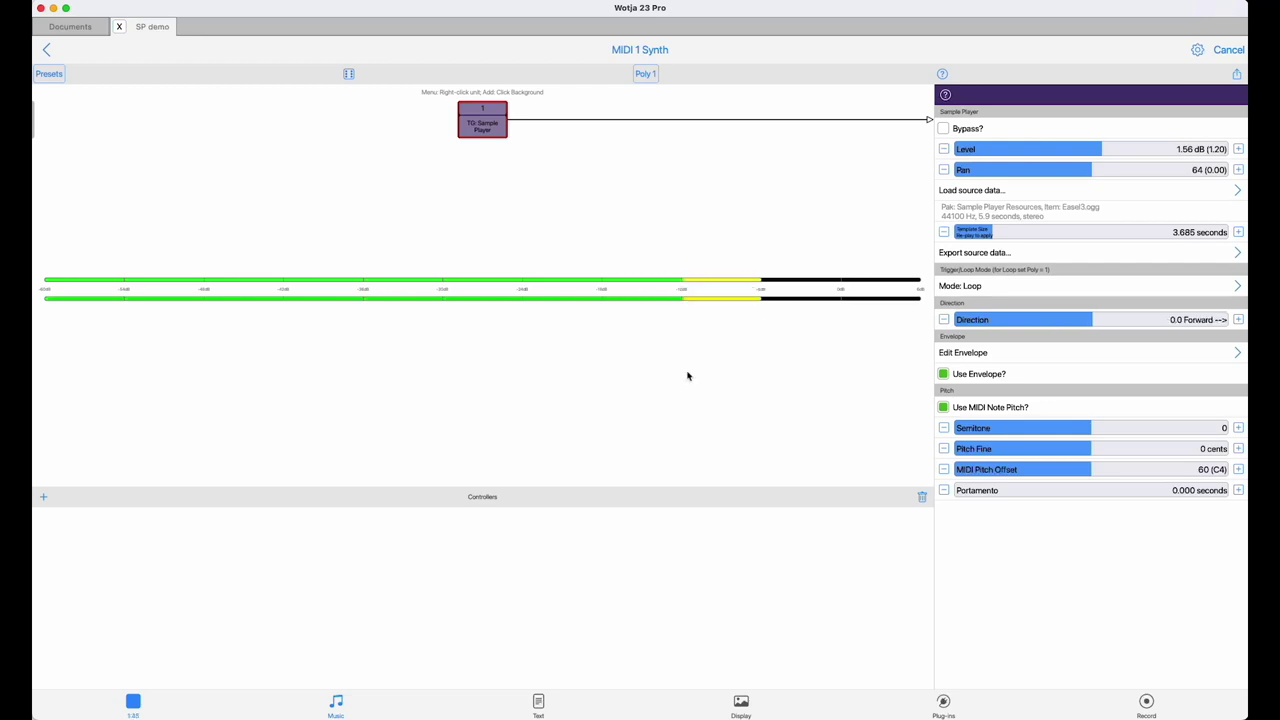
left_click(1075, 215)
left_click(1033, 200)
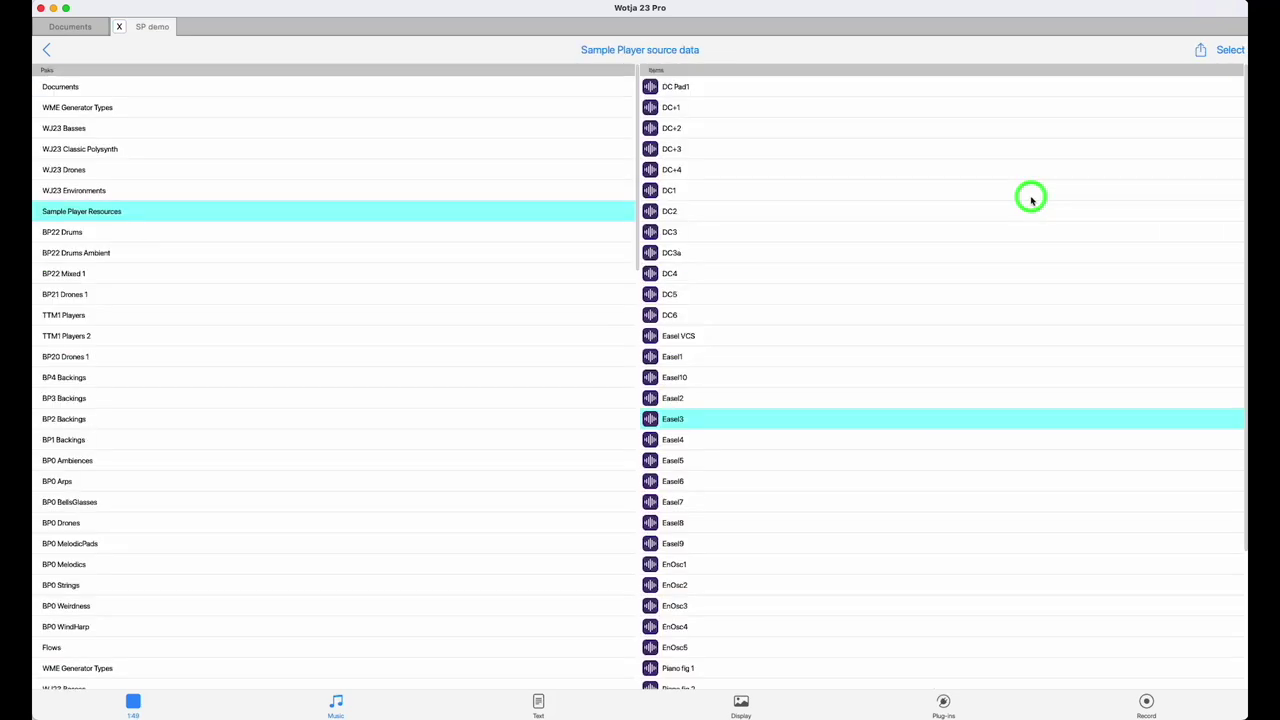
left_click(196, 171)
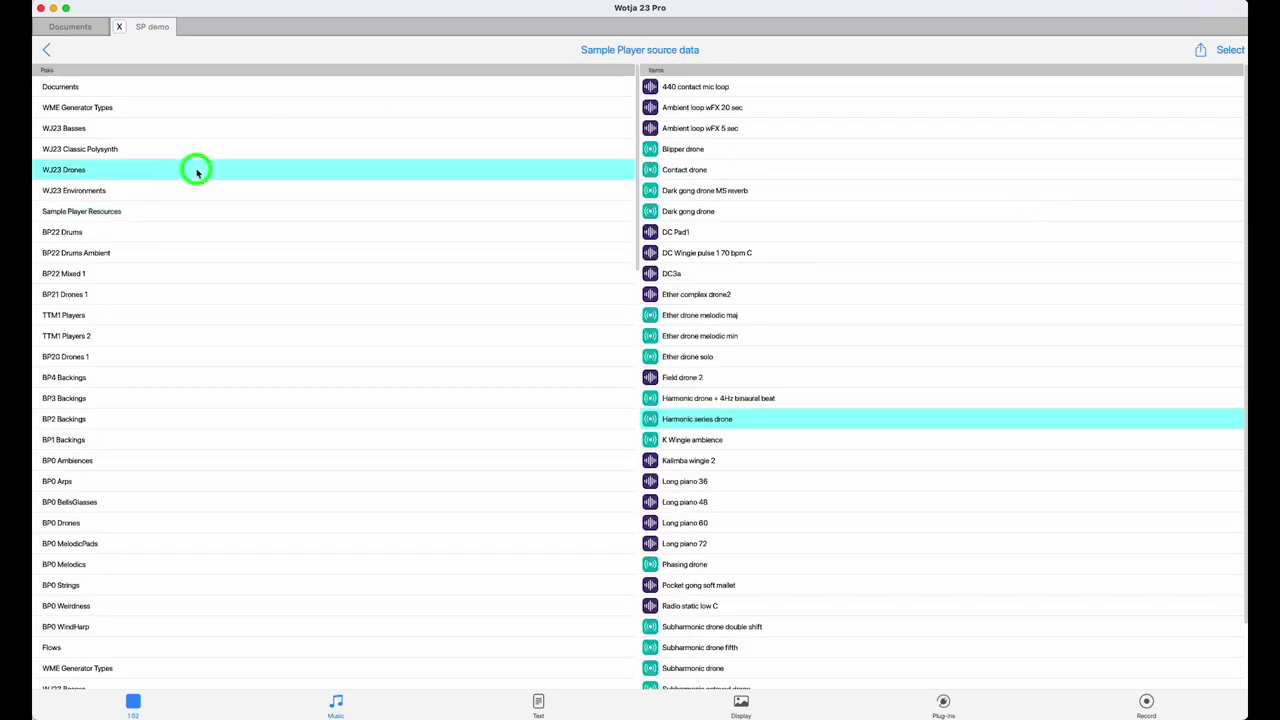
left_click(739, 92)
left_click(1231, 50)
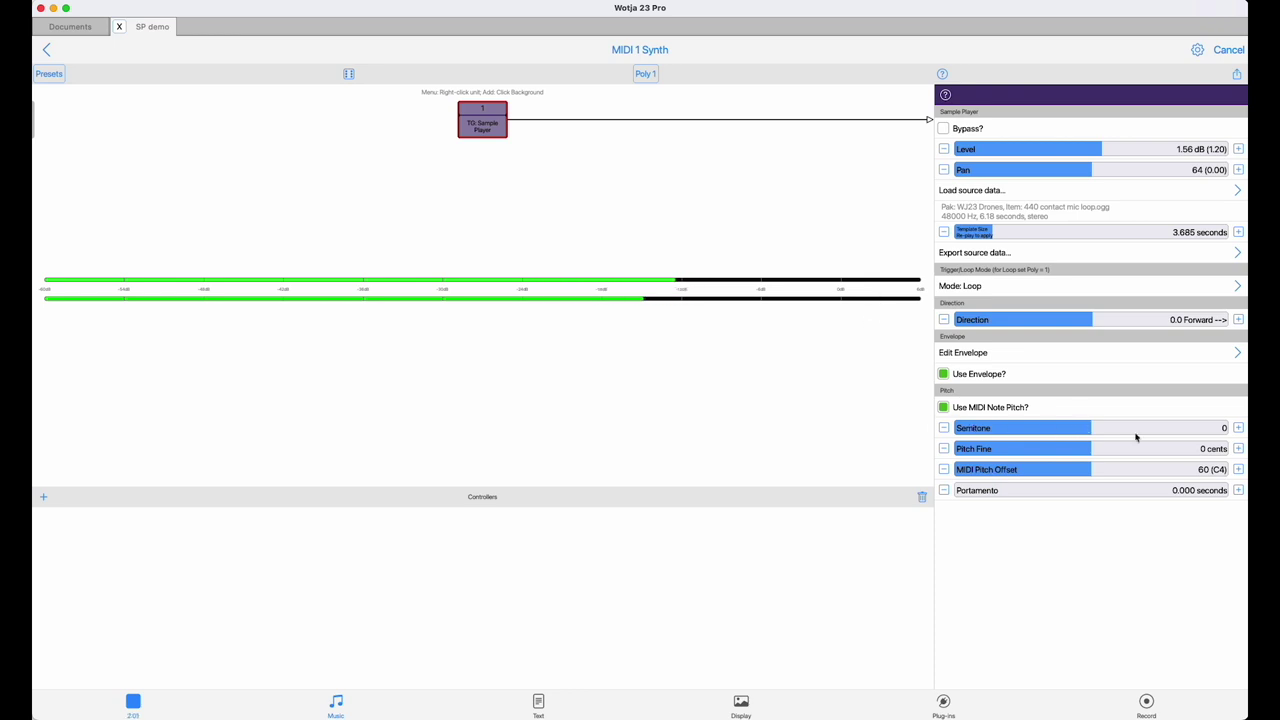
Step: Transpose the Sample Player to -12 semitones and load the Ether drone solo sample as its source
left_click_drag(1075, 437, 1006, 438)
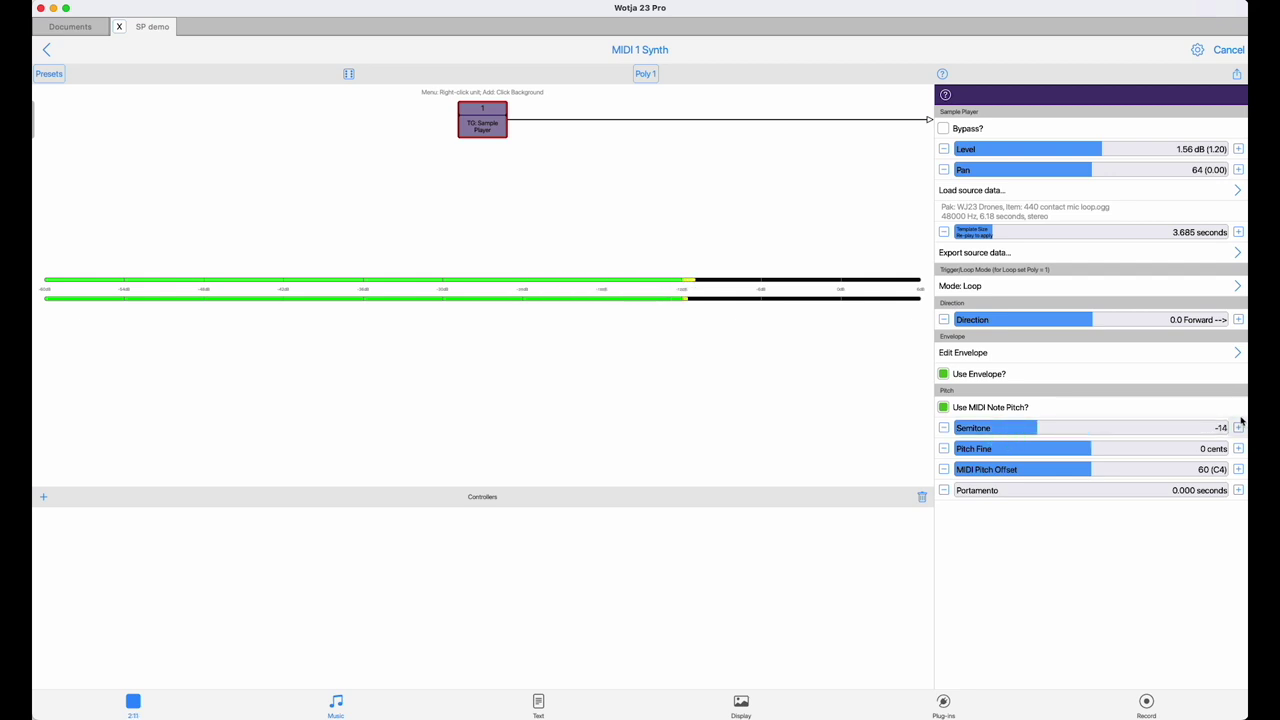
left_click(1238, 428)
left_click(1238, 428)
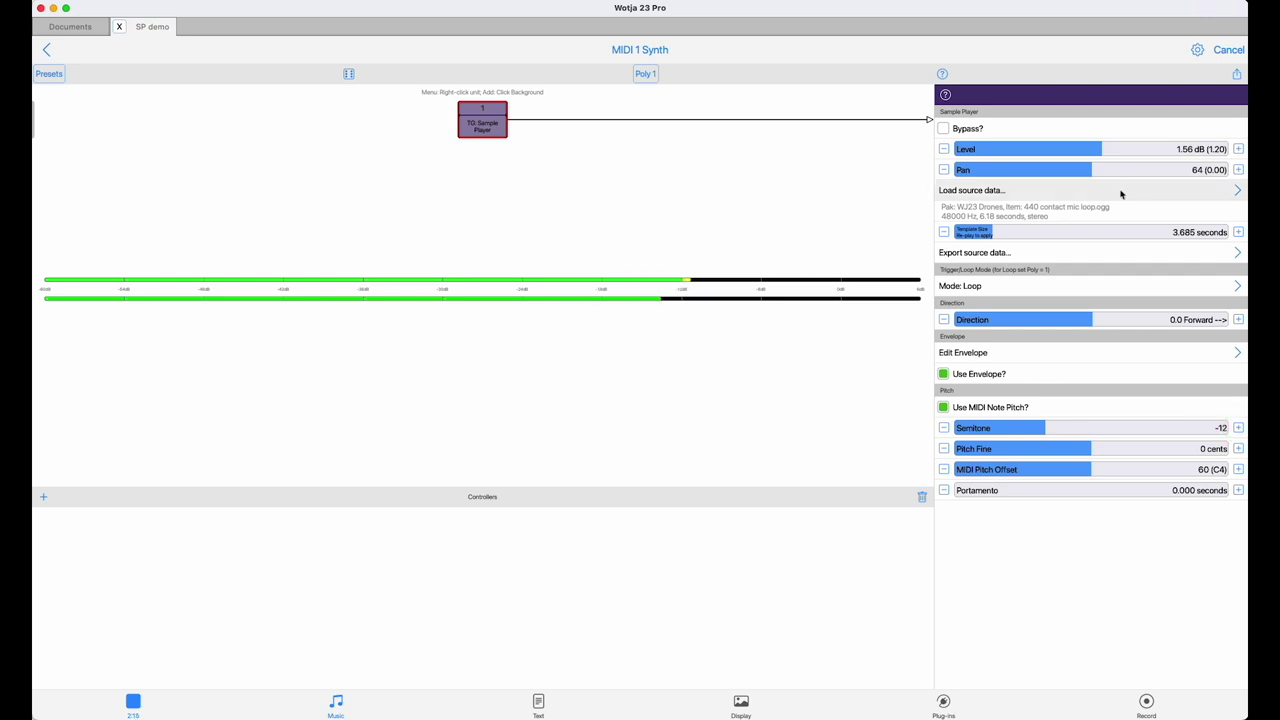
left_click(1059, 207)
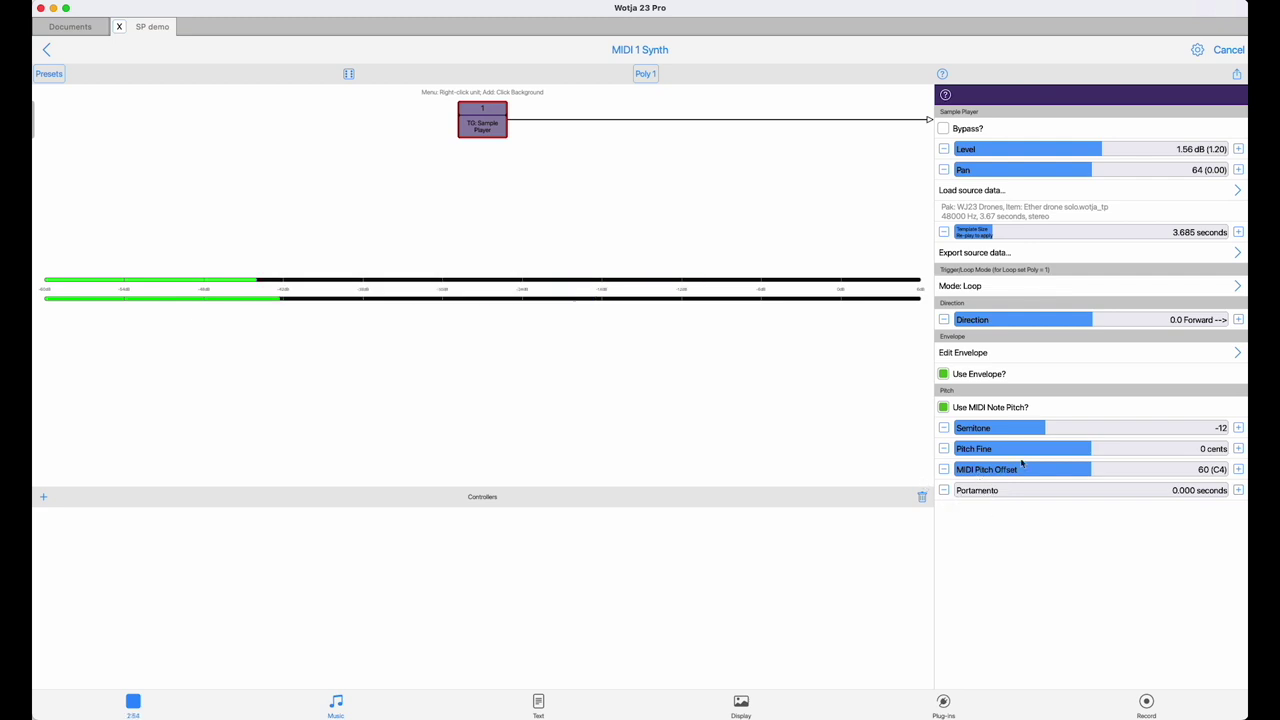
Step: Turn off the sample envelope and raise portamento from 0.083 to 8.10 seconds, then stop the mix
left_click_drag(970, 497, 993, 494)
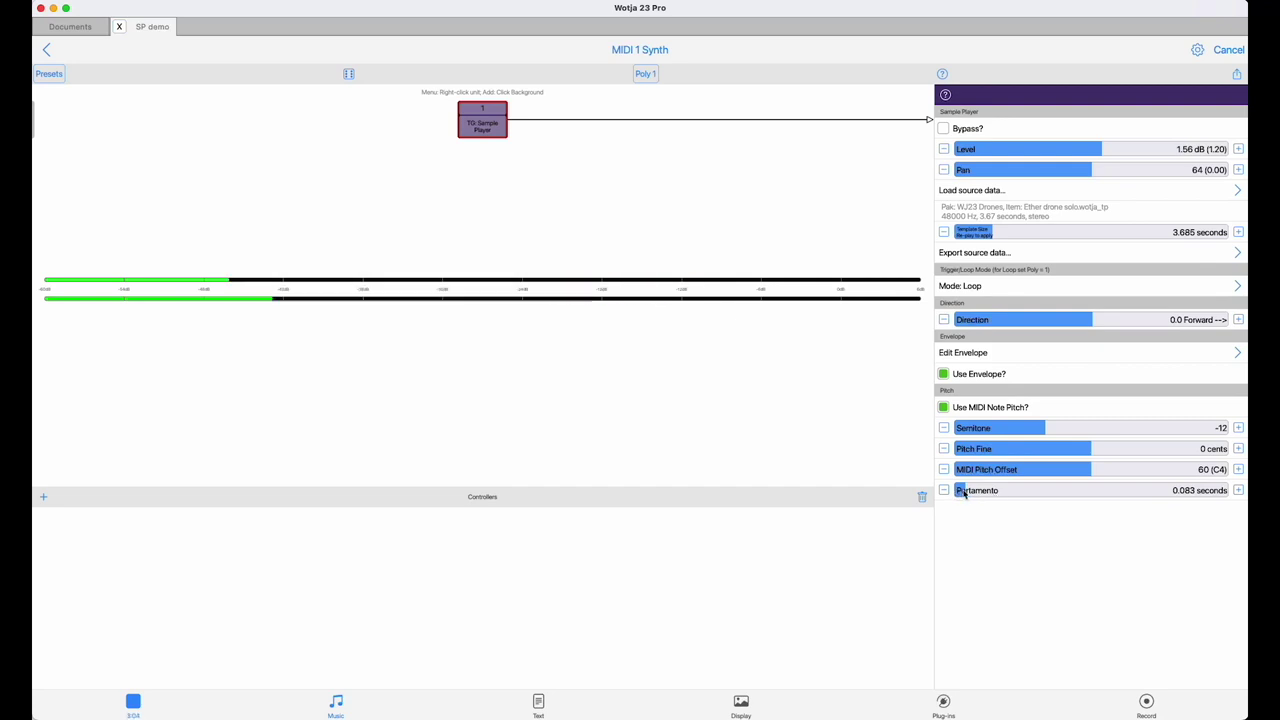
left_click_drag(966, 493, 992, 496)
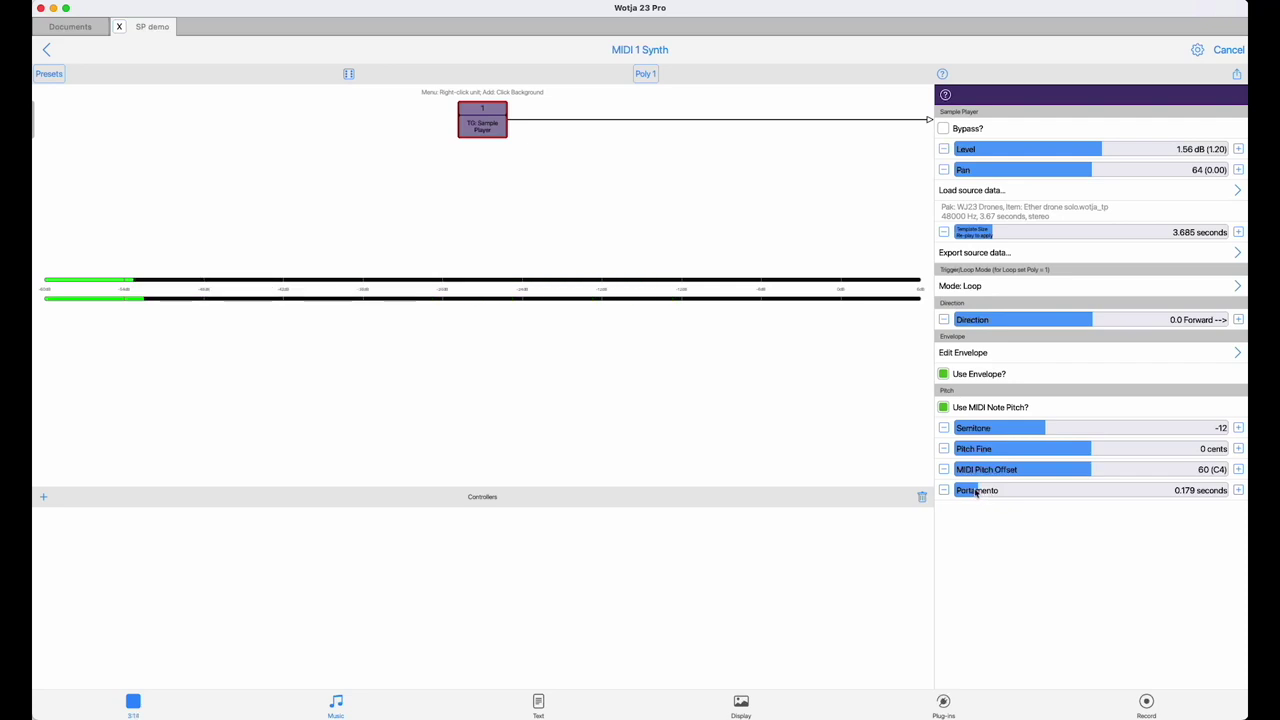
left_click(943, 374)
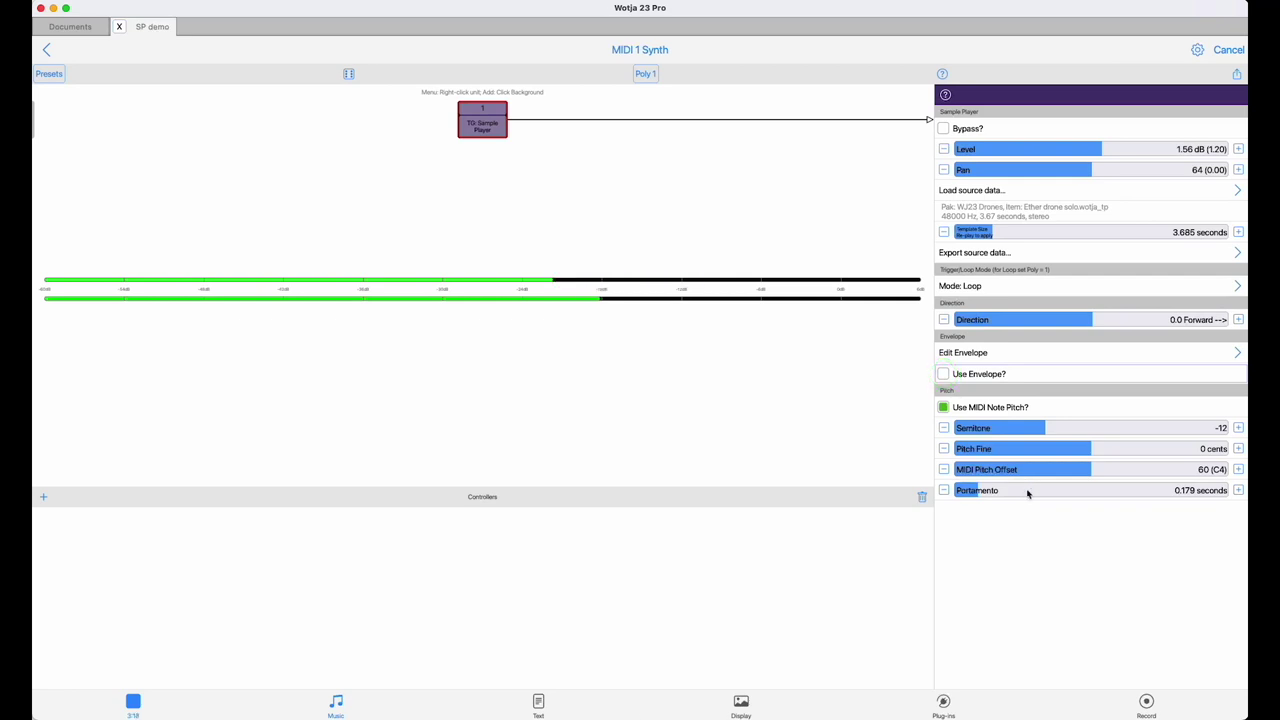
left_click_drag(968, 491, 1159, 505)
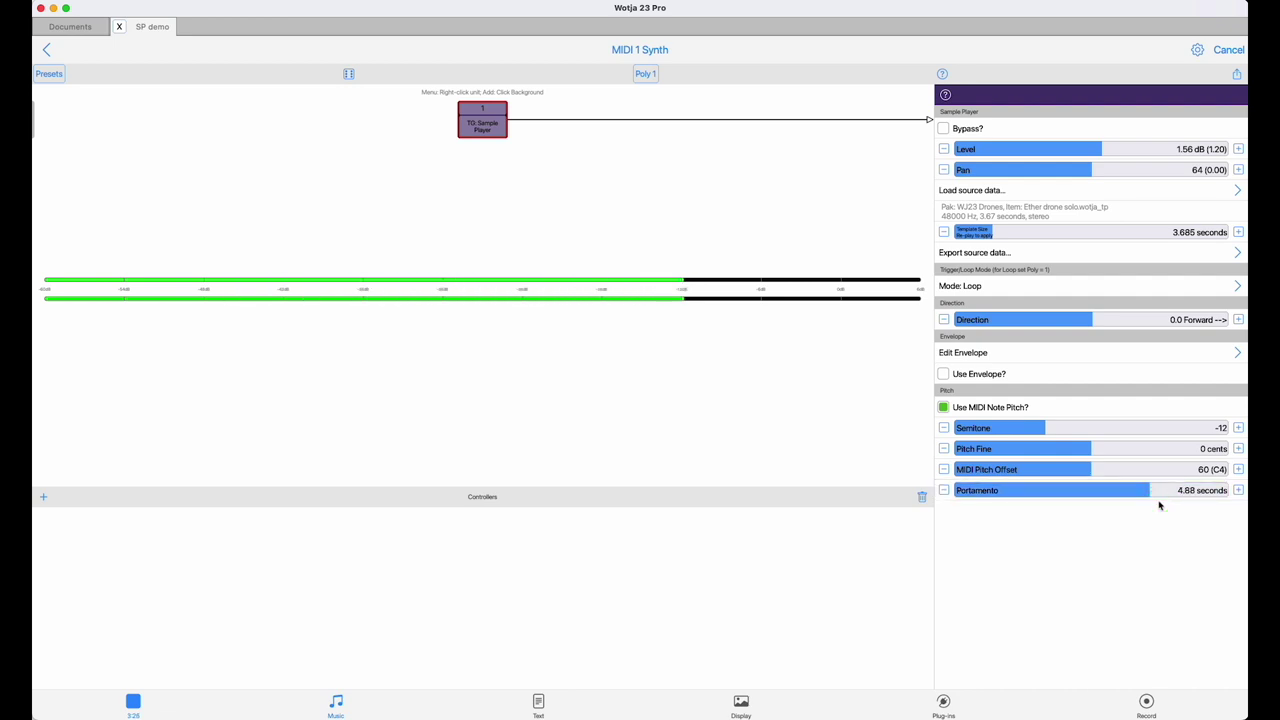
left_click_drag(1146, 488, 1208, 491)
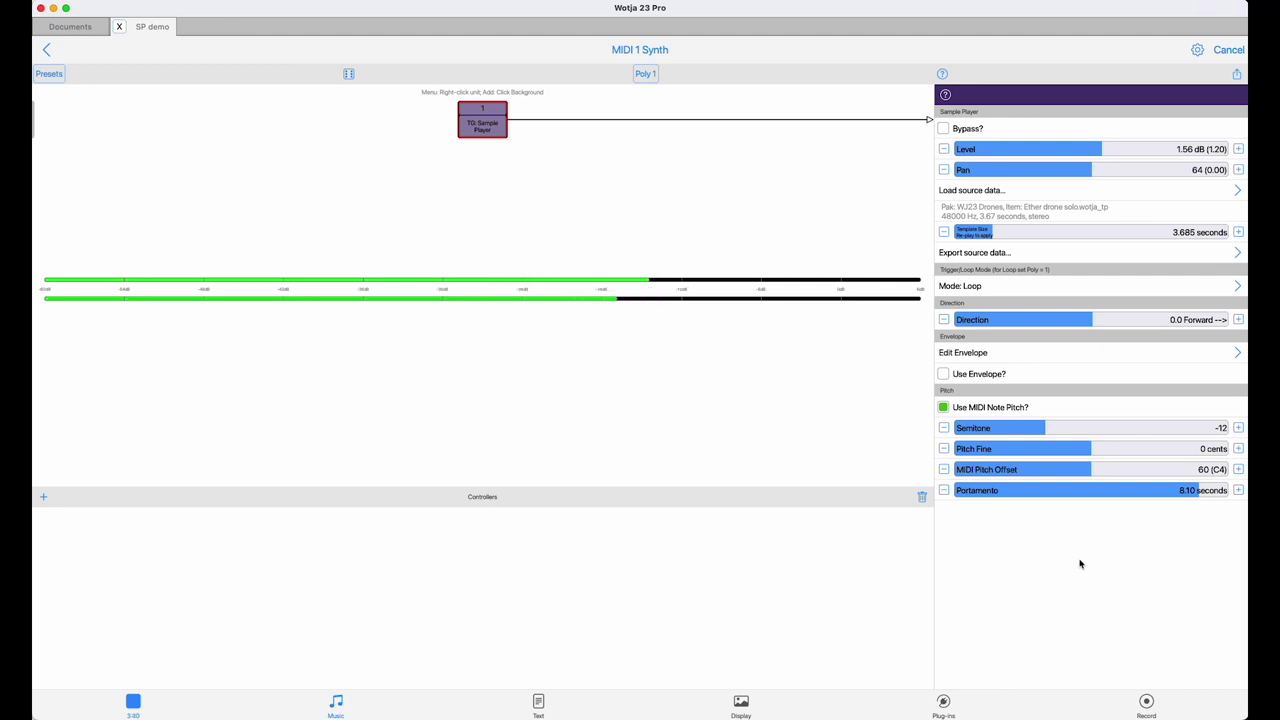
left_click(131, 706)
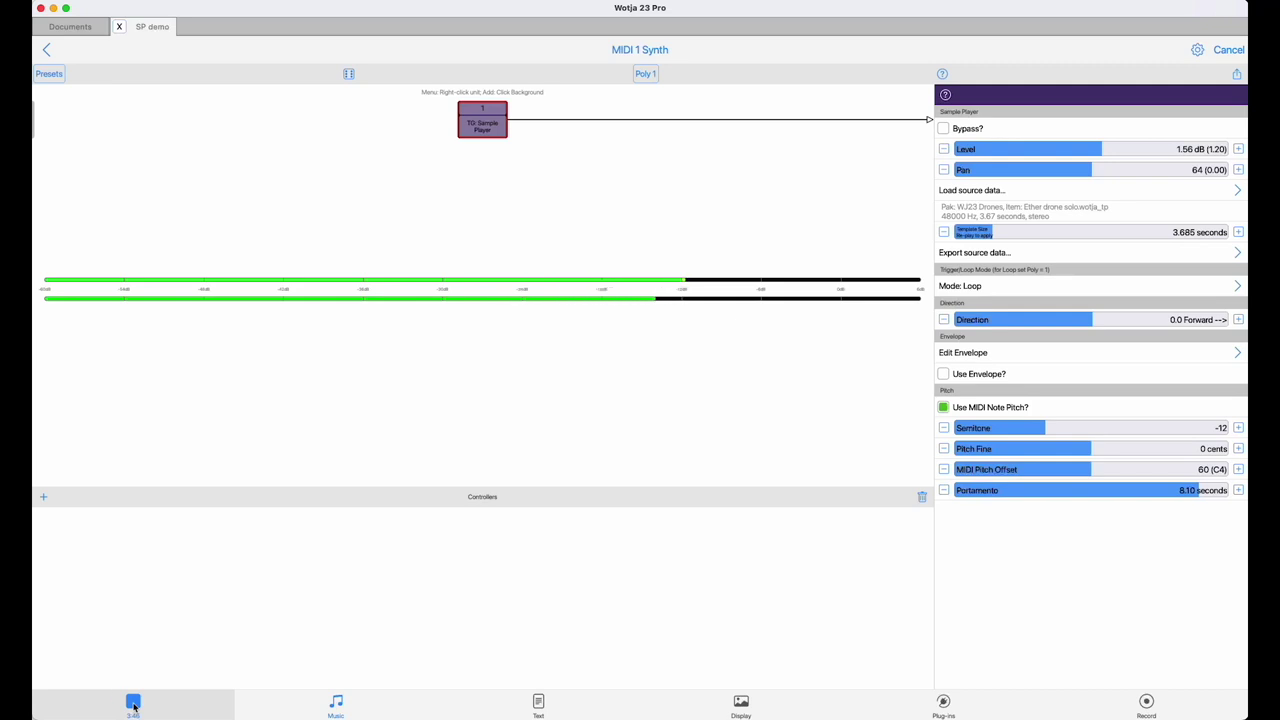
Step: Stop playback and open the CP Swell pad mix to show its synth oscillator settings
left_click(133, 704)
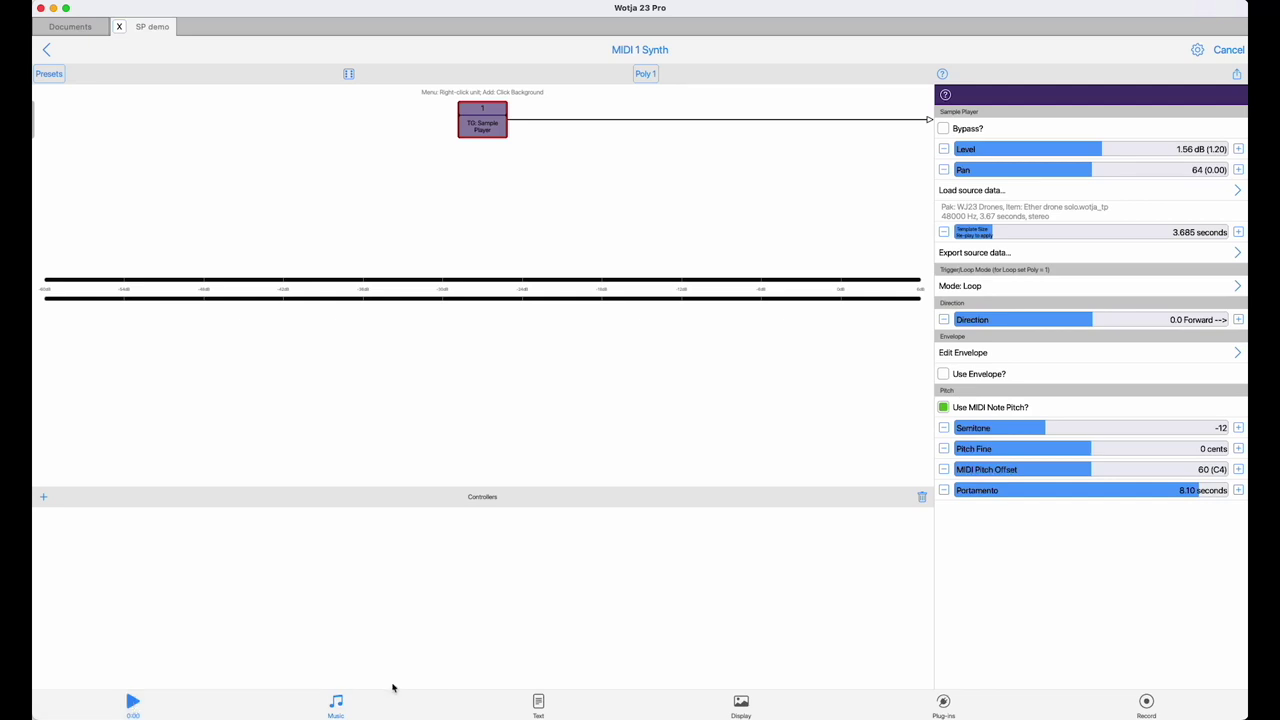
left_click(1054, 288)
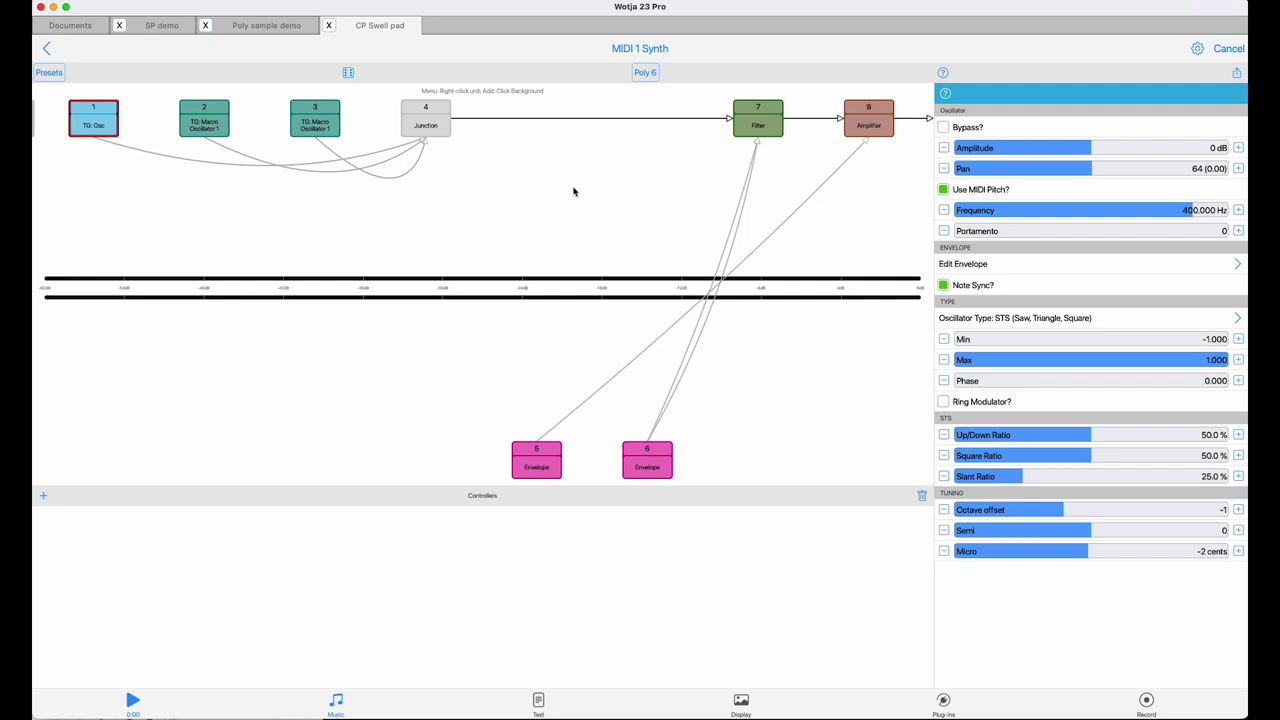
Step: Play the CP Swell pad mix, then go back to the SP demo mix's Sample Player
left_click(137, 711)
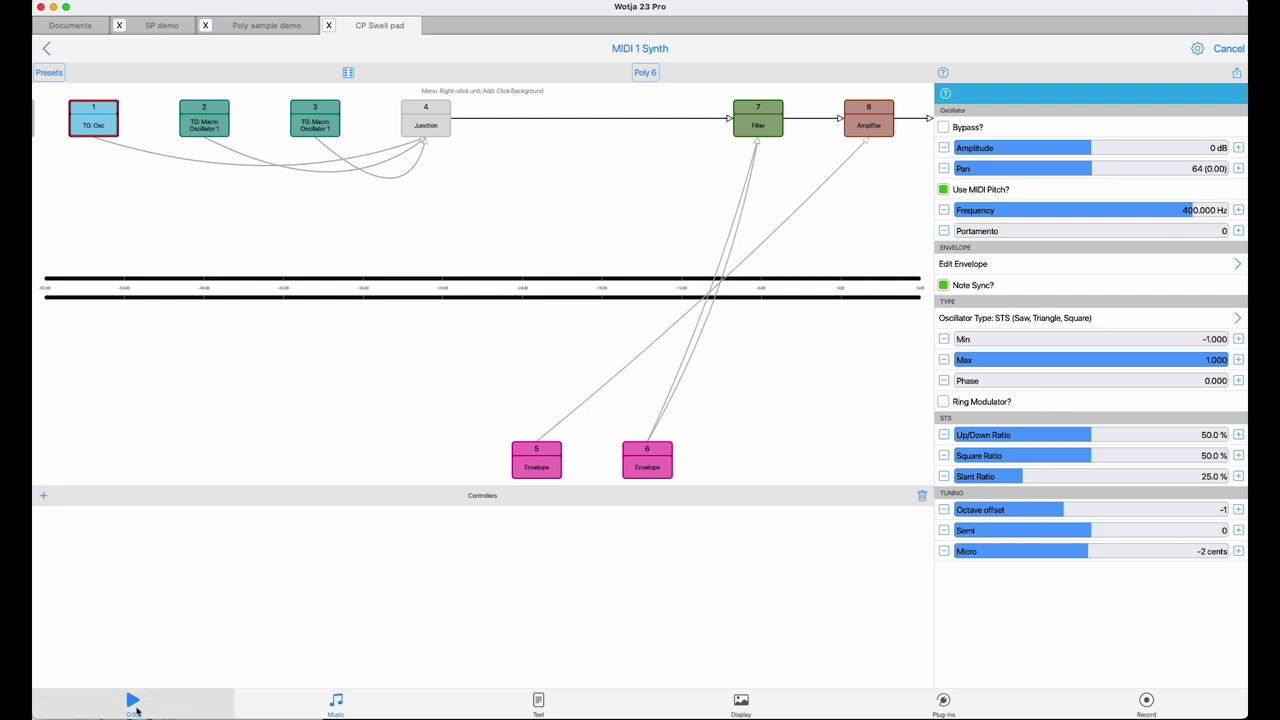
left_click(133, 703)
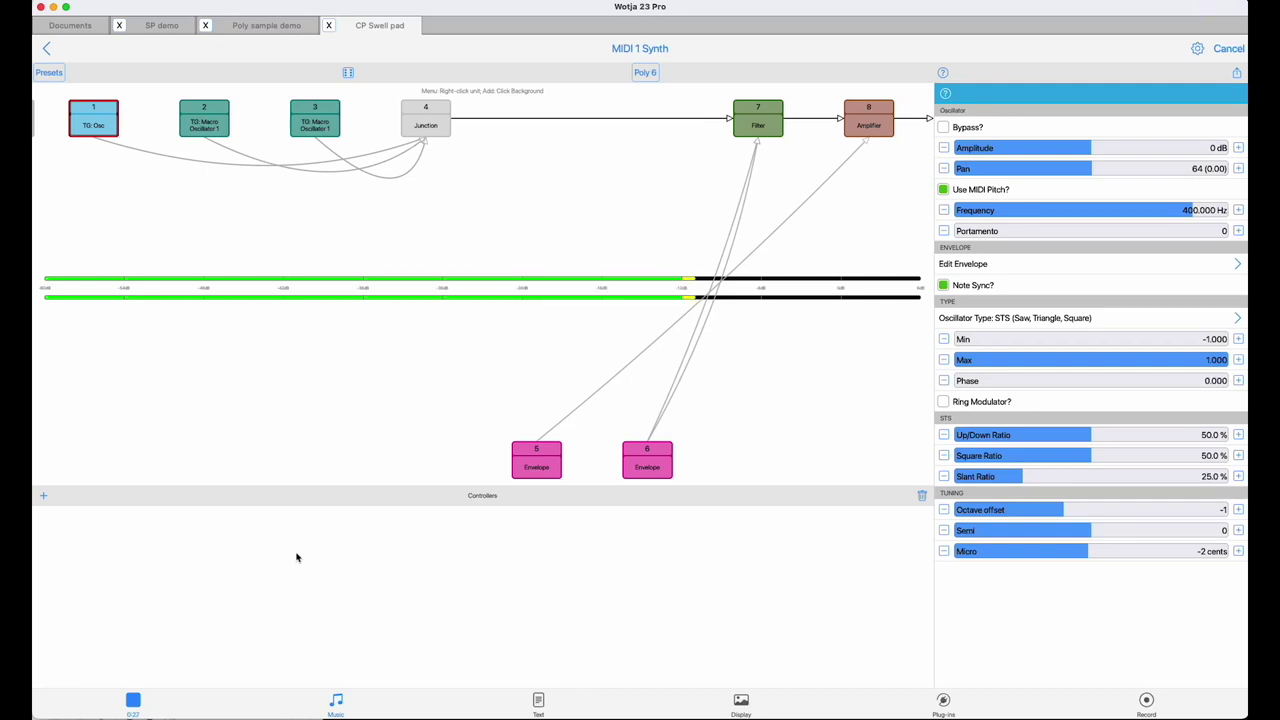
left_click(162, 25)
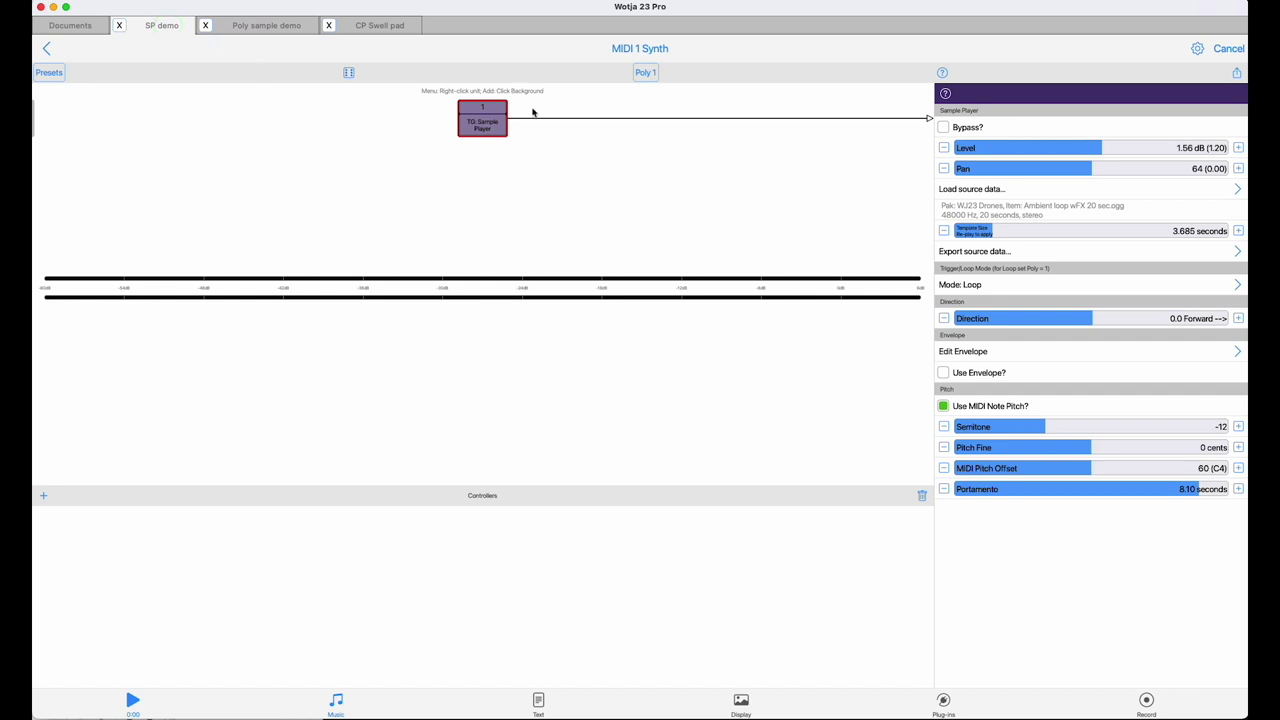
Step: Load the DC3a sample from WJ23 Drones into the SP demo Sample Player
left_click(969, 192)
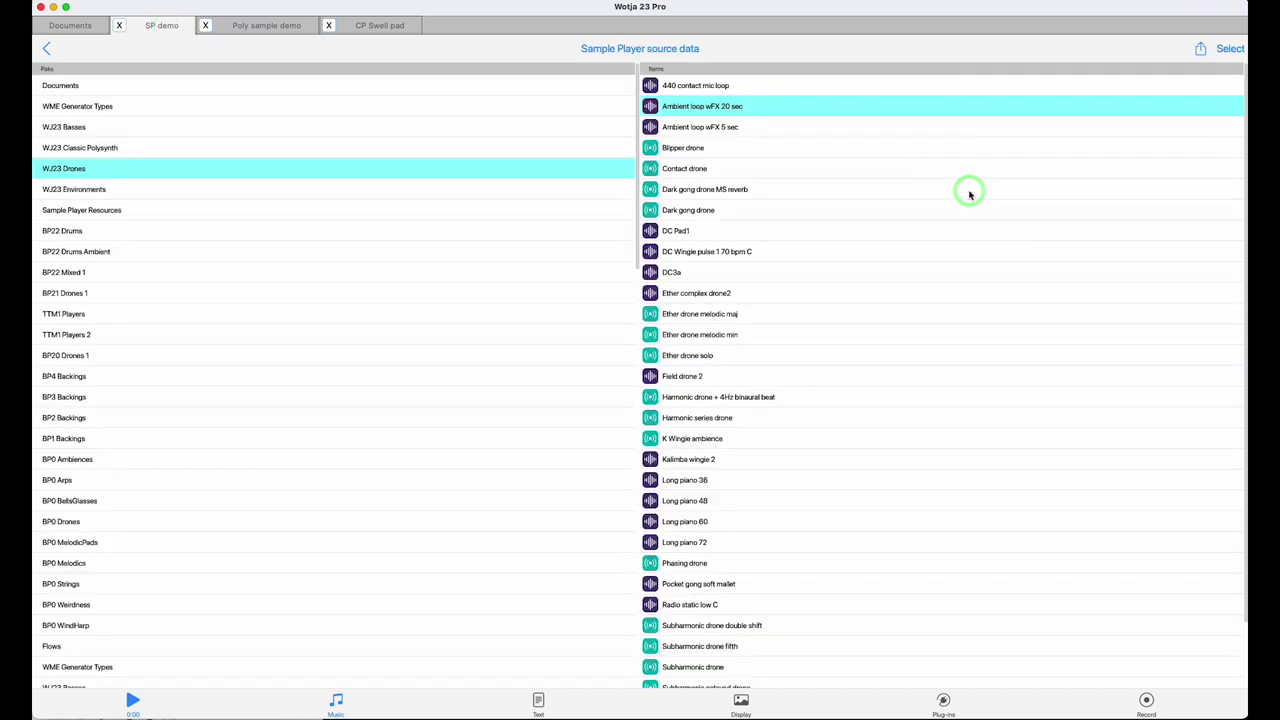
left_click(736, 273)
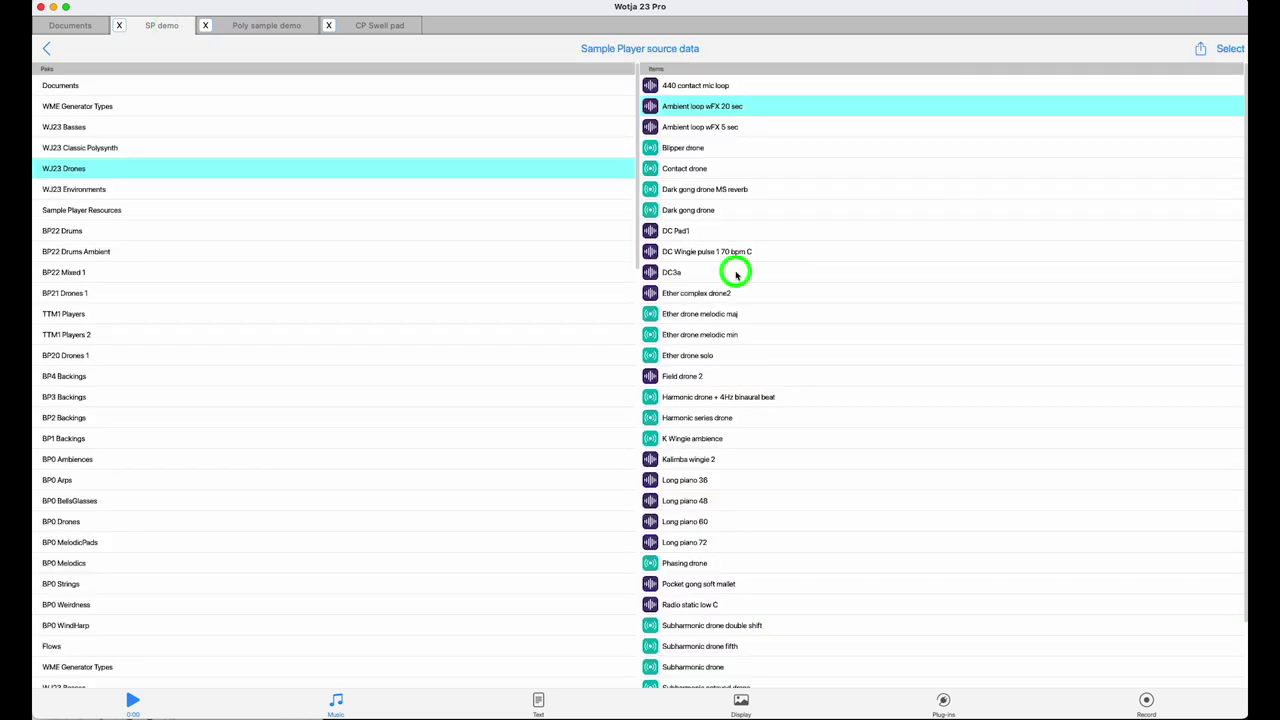
left_click(1228, 49)
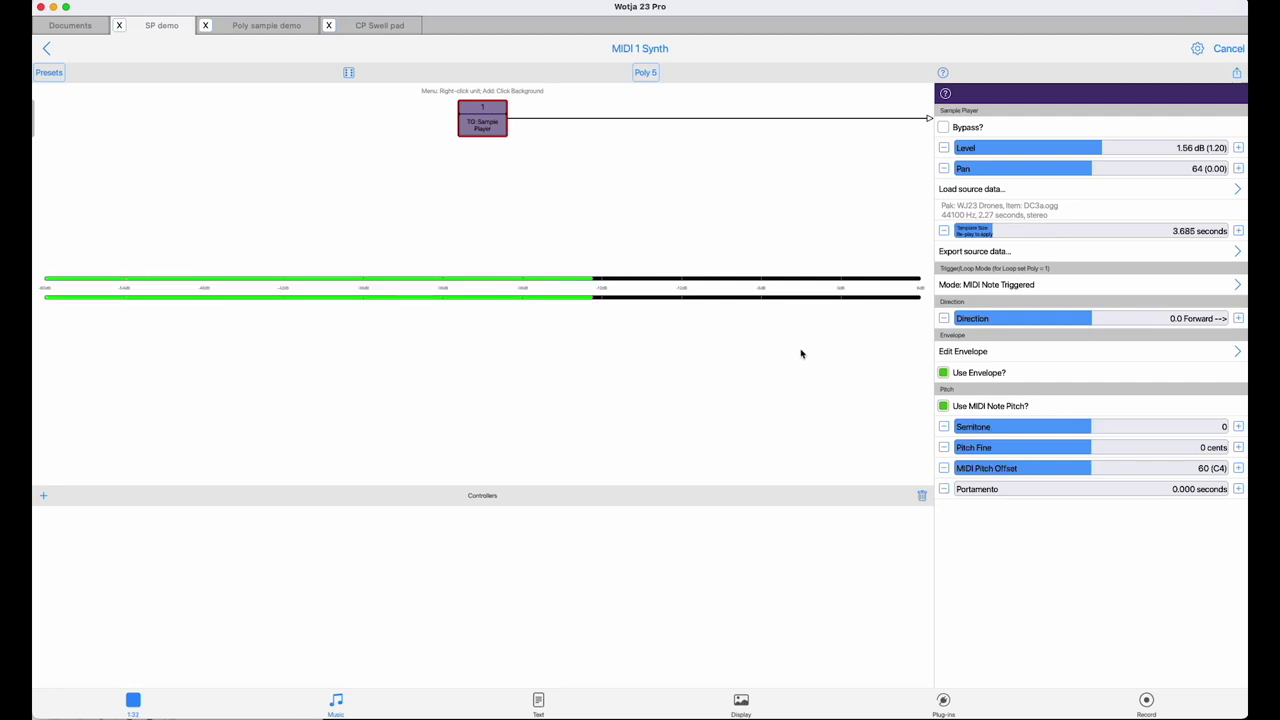
Step: Set the Sample Player mode to Loop and shorten the envelope release from 7416 ms to about 2301 ms
left_click(1045, 287)
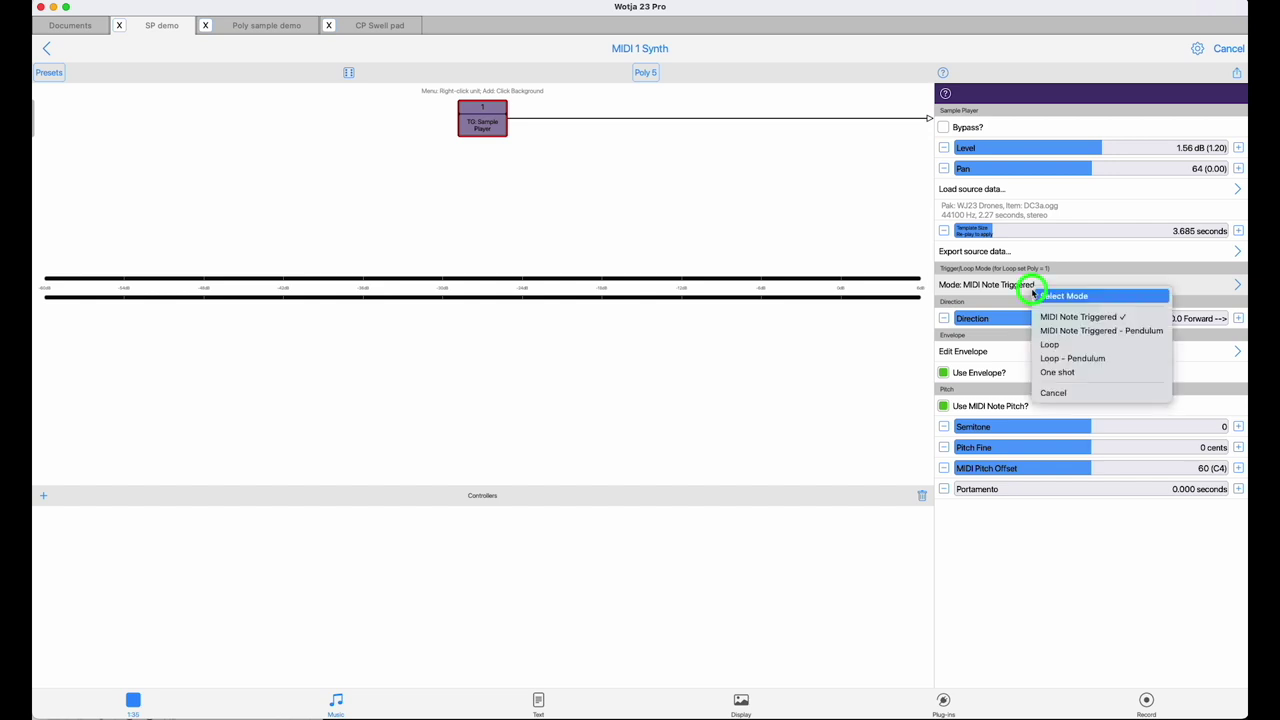
left_click(1058, 346)
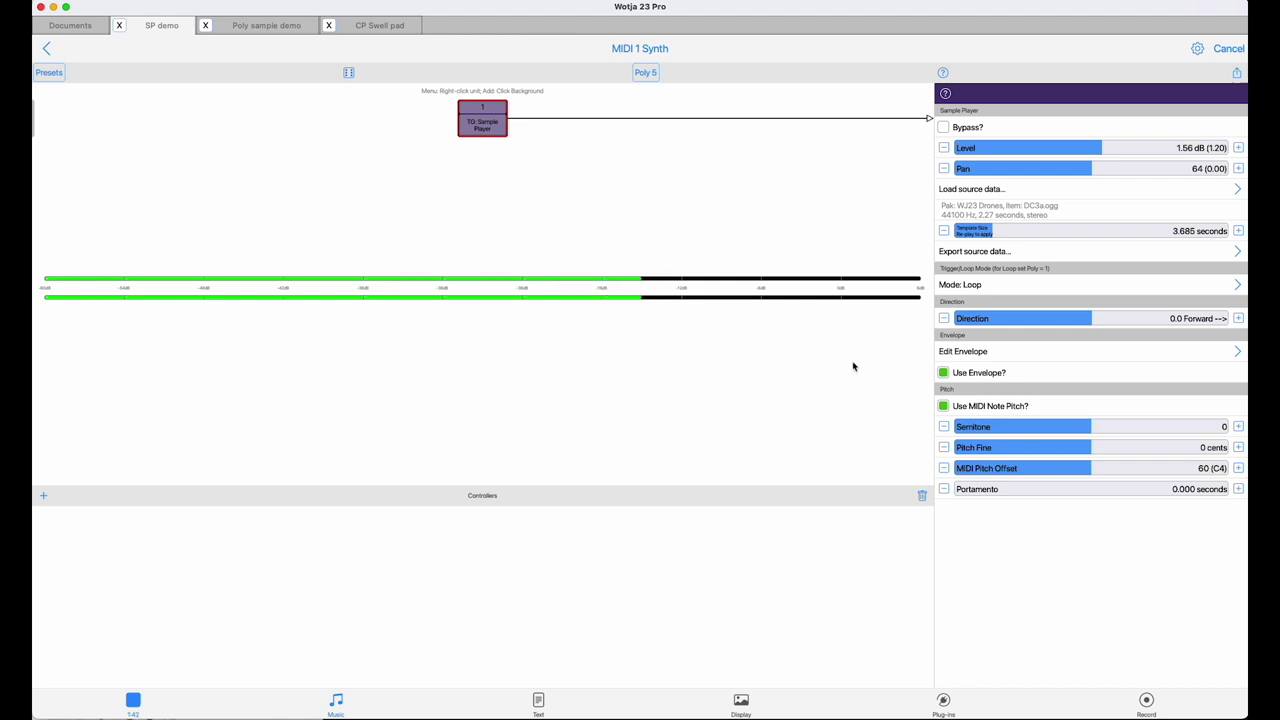
left_click(1008, 357)
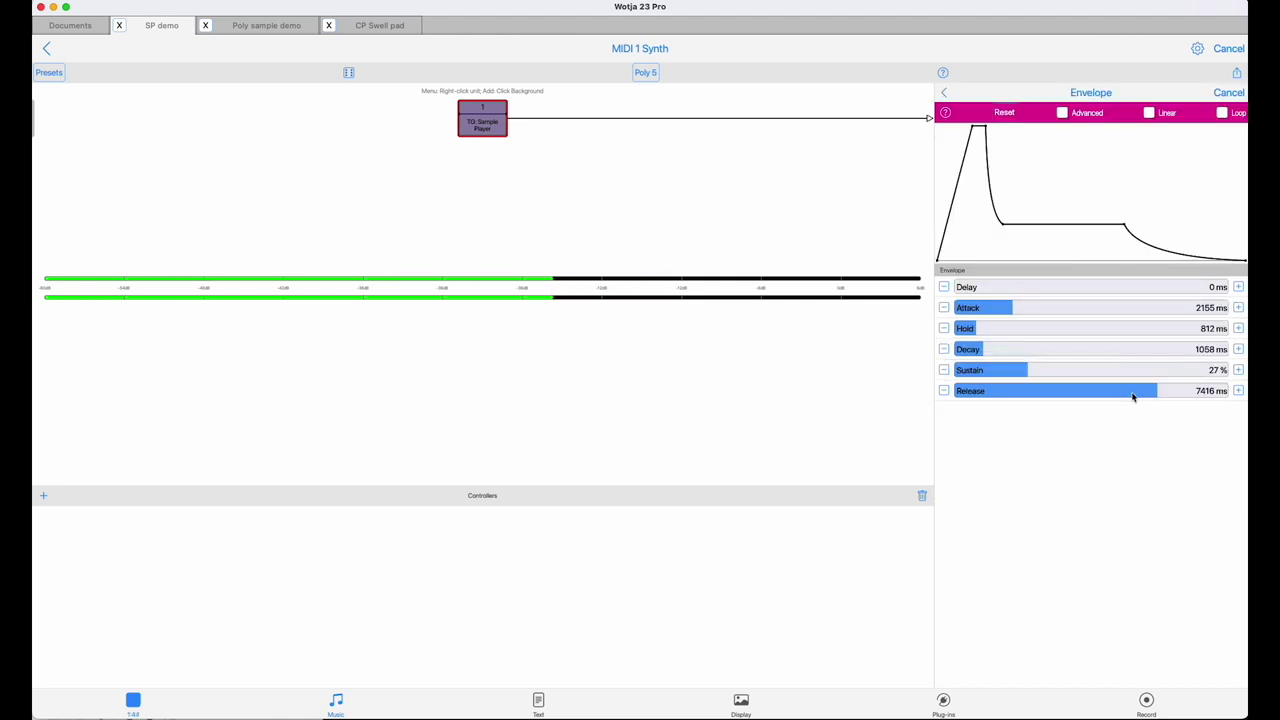
left_click_drag(1134, 395, 977, 404)
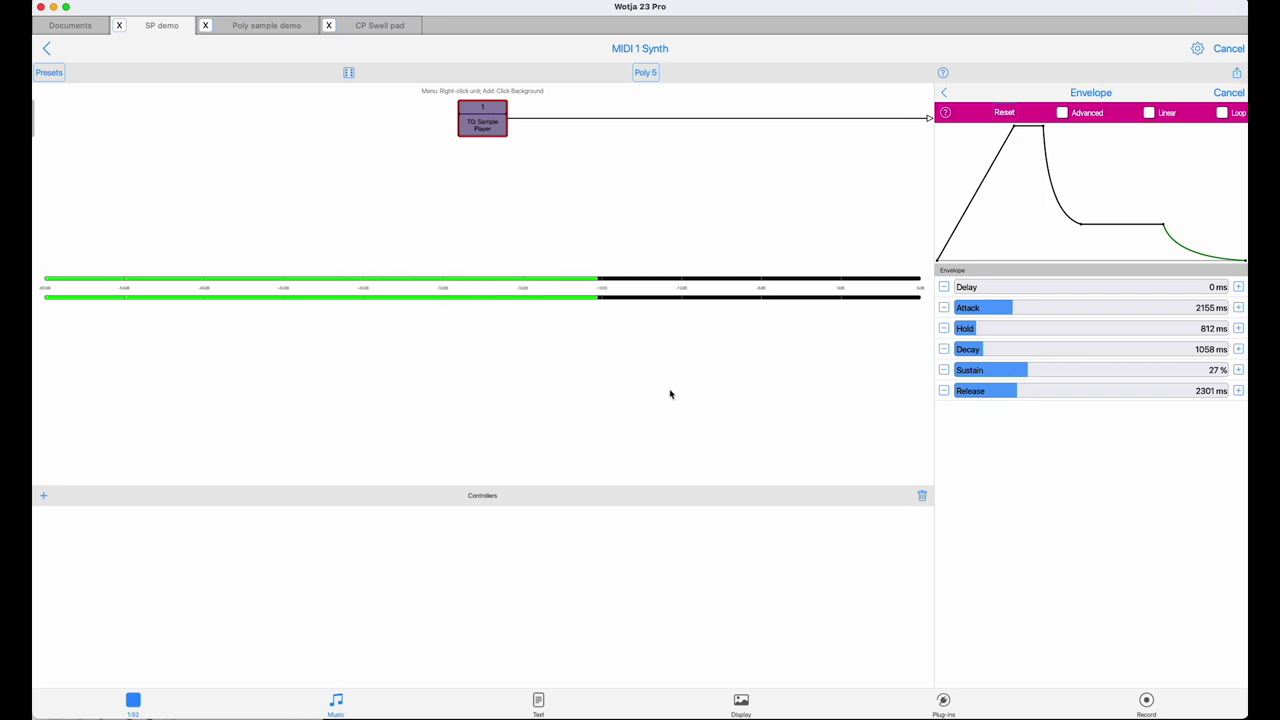
Step: Leave the envelope editor and transpose the Sample Player up to 12 semitones
left_click(943, 92)
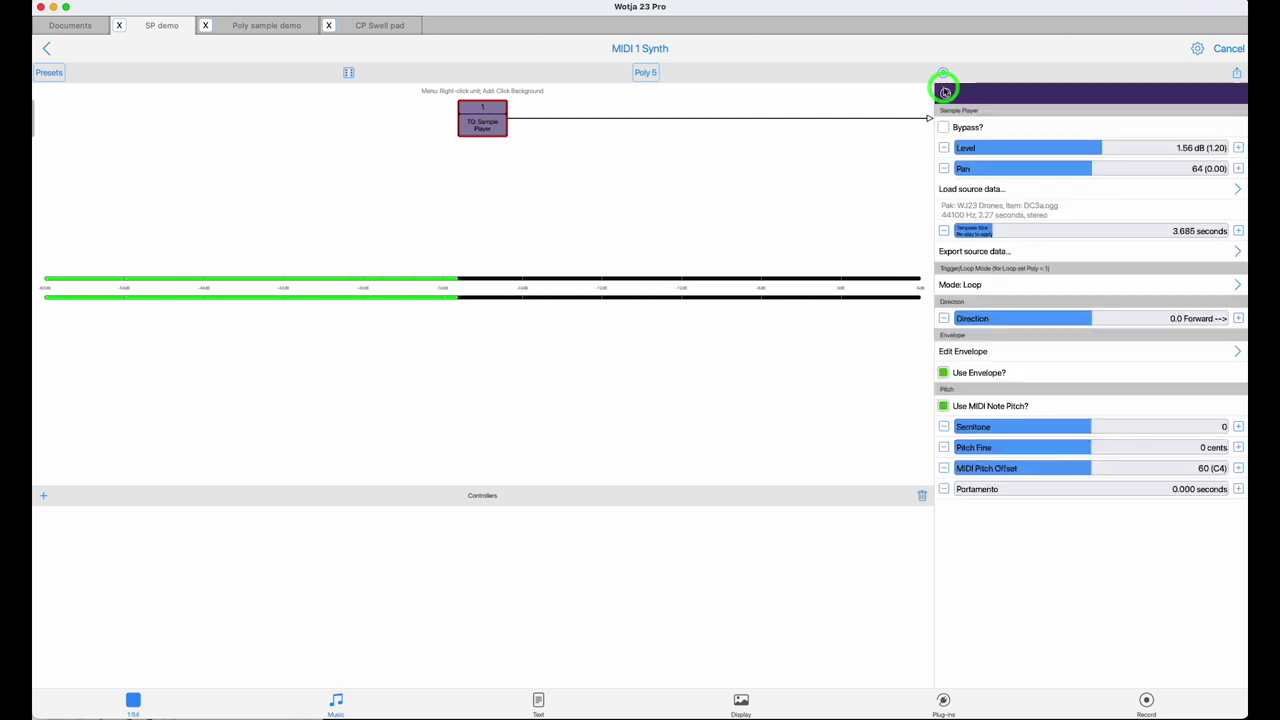
left_click_drag(1089, 426, 1145, 430)
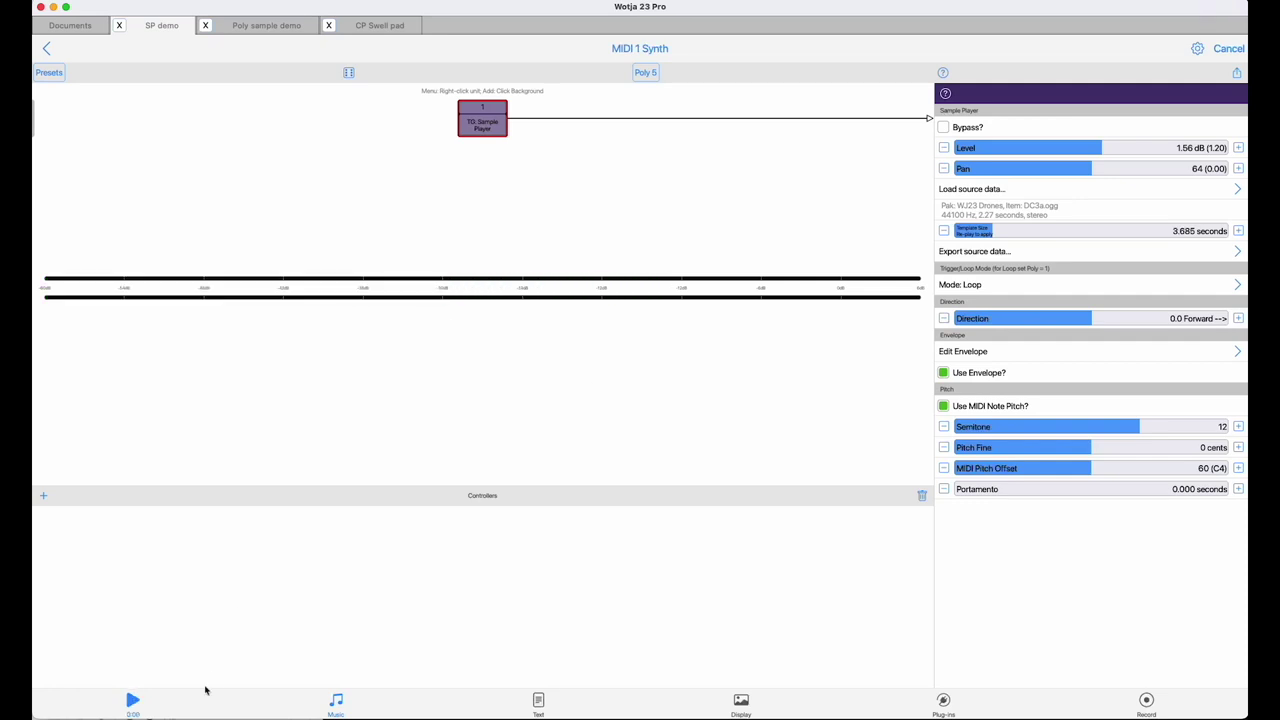
Step: Play the loop, compare it without the envelope, lower the level to -7.70 dB, and re-enable the envelope
left_click(133, 700)
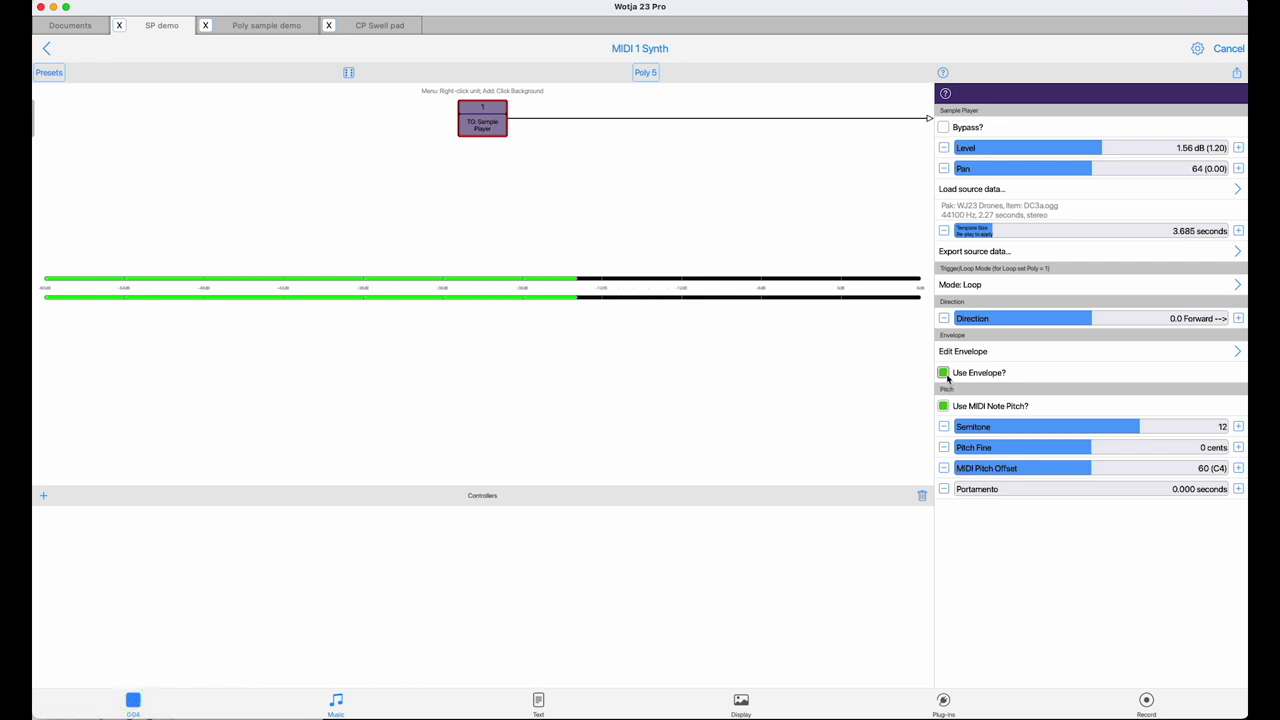
left_click(945, 374)
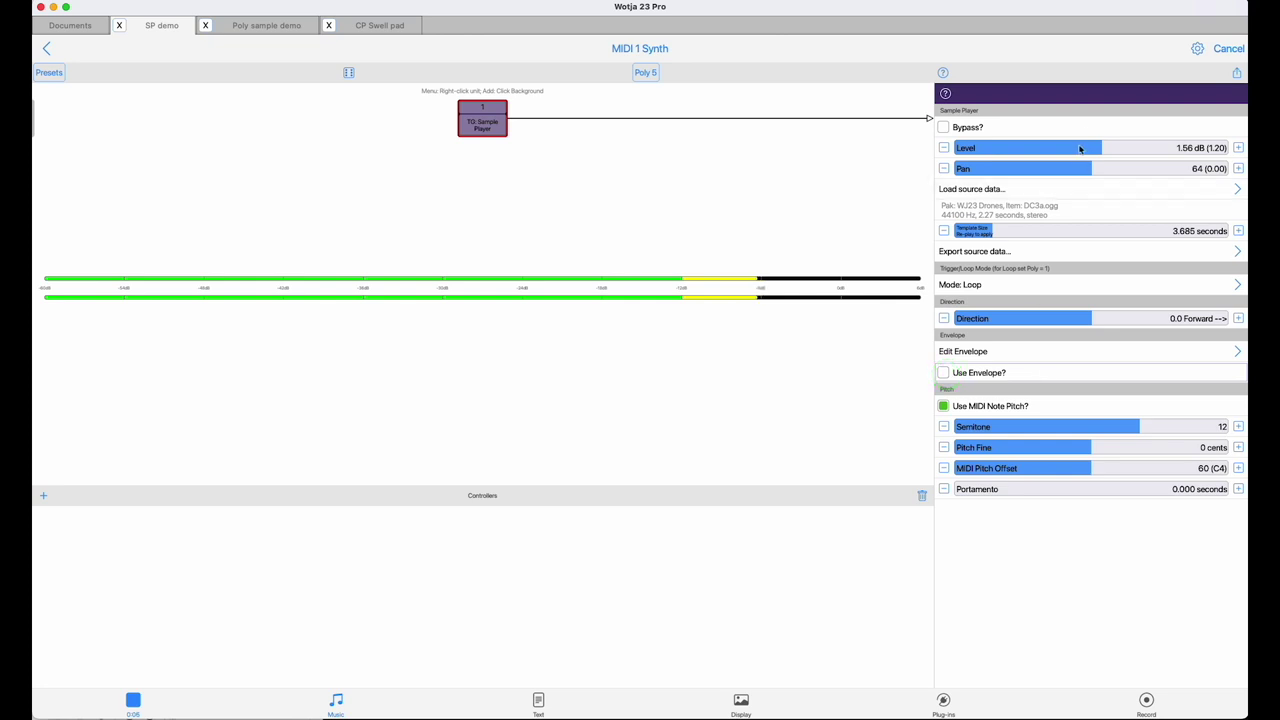
left_click_drag(1080, 149, 1002, 162)
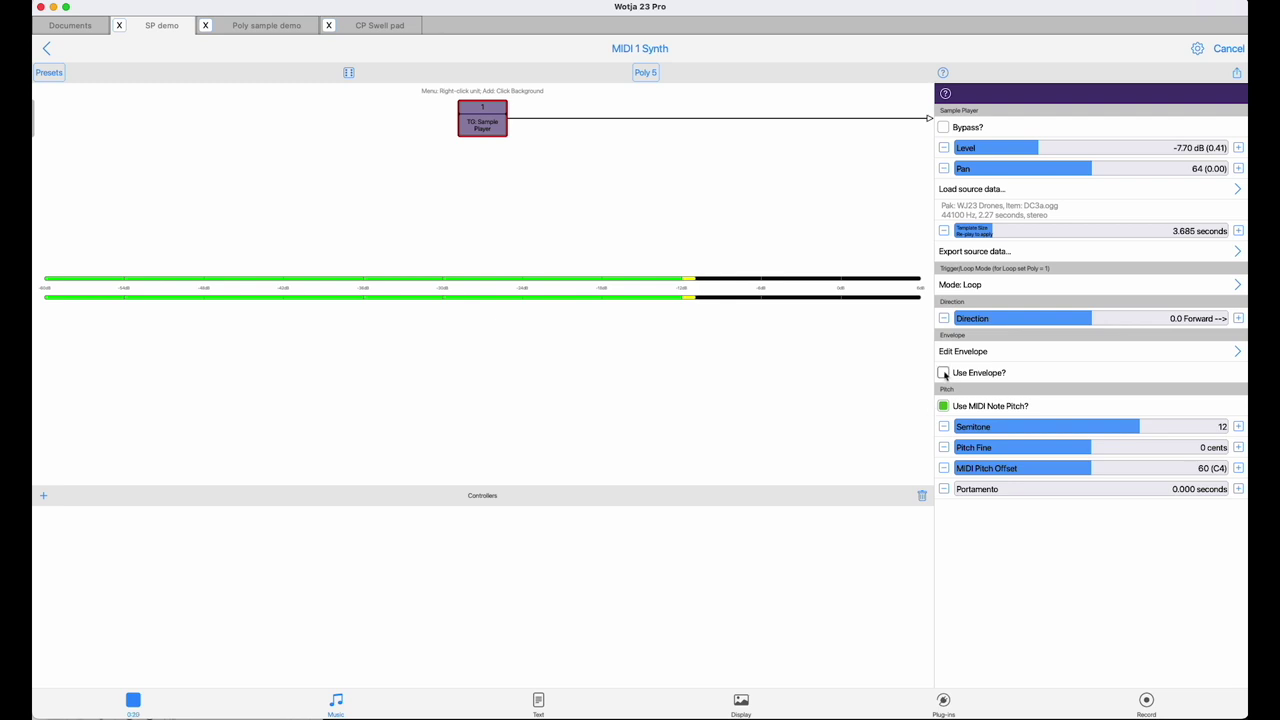
left_click(943, 373)
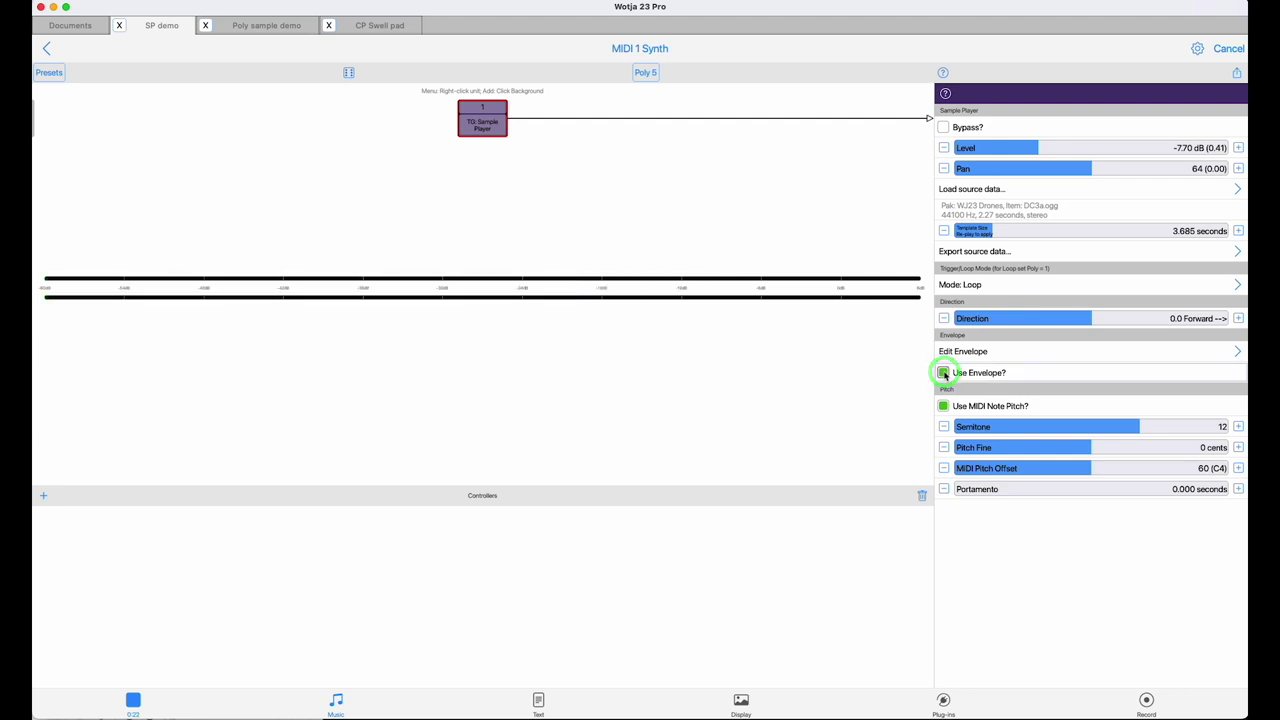
Step: Switch to Poly sample demo and toggle the envelope on and off for Count test file.ogg, ending off
left_click(127, 700)
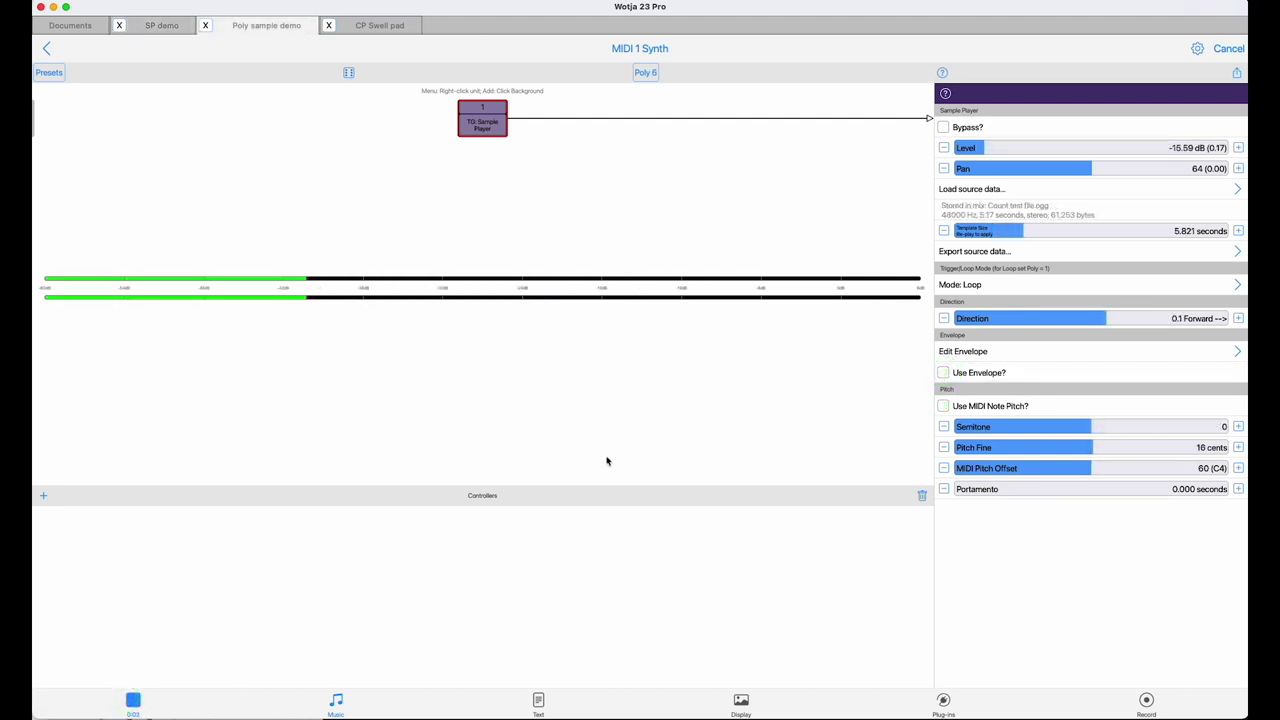
left_click(944, 374)
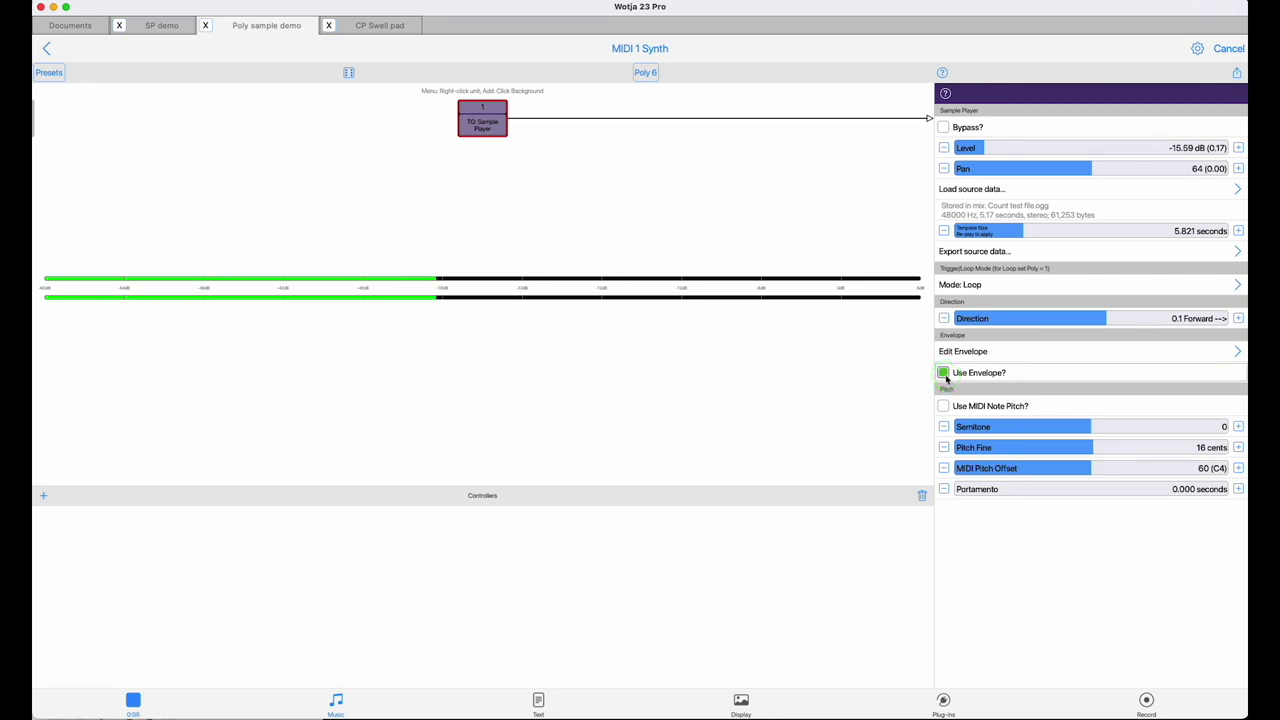
left_click(944, 373)
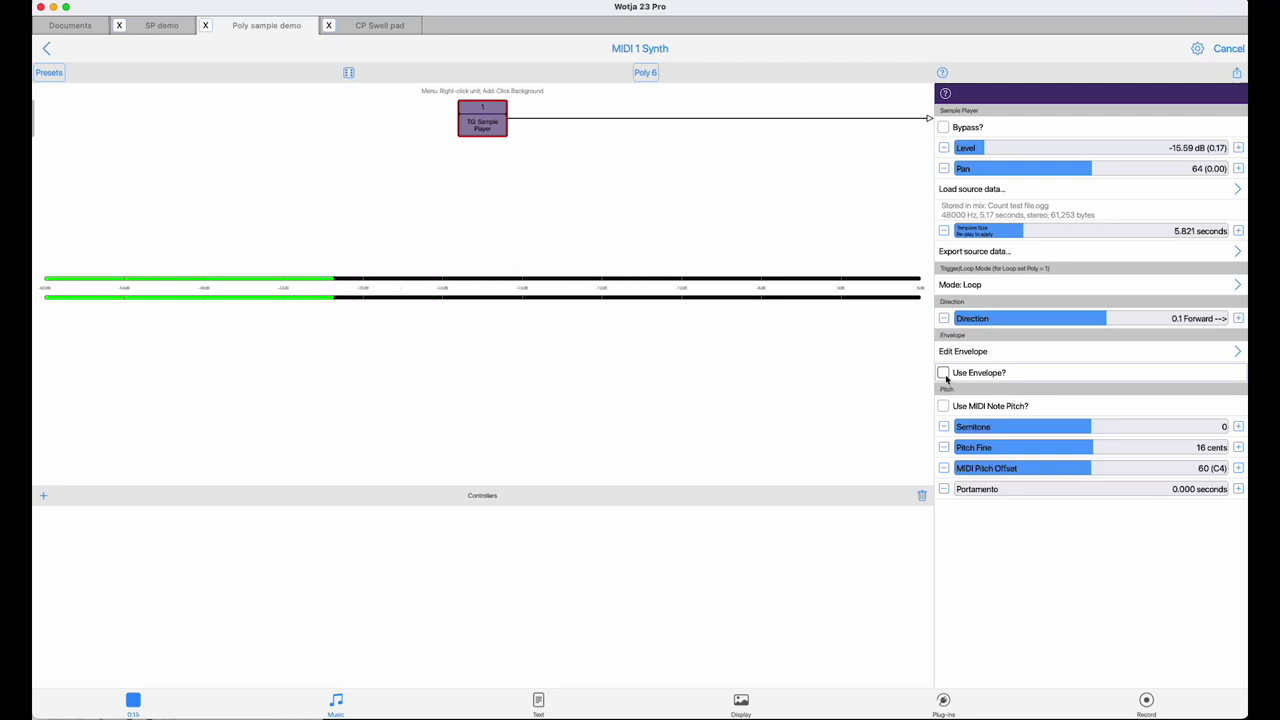
left_click(945, 376)
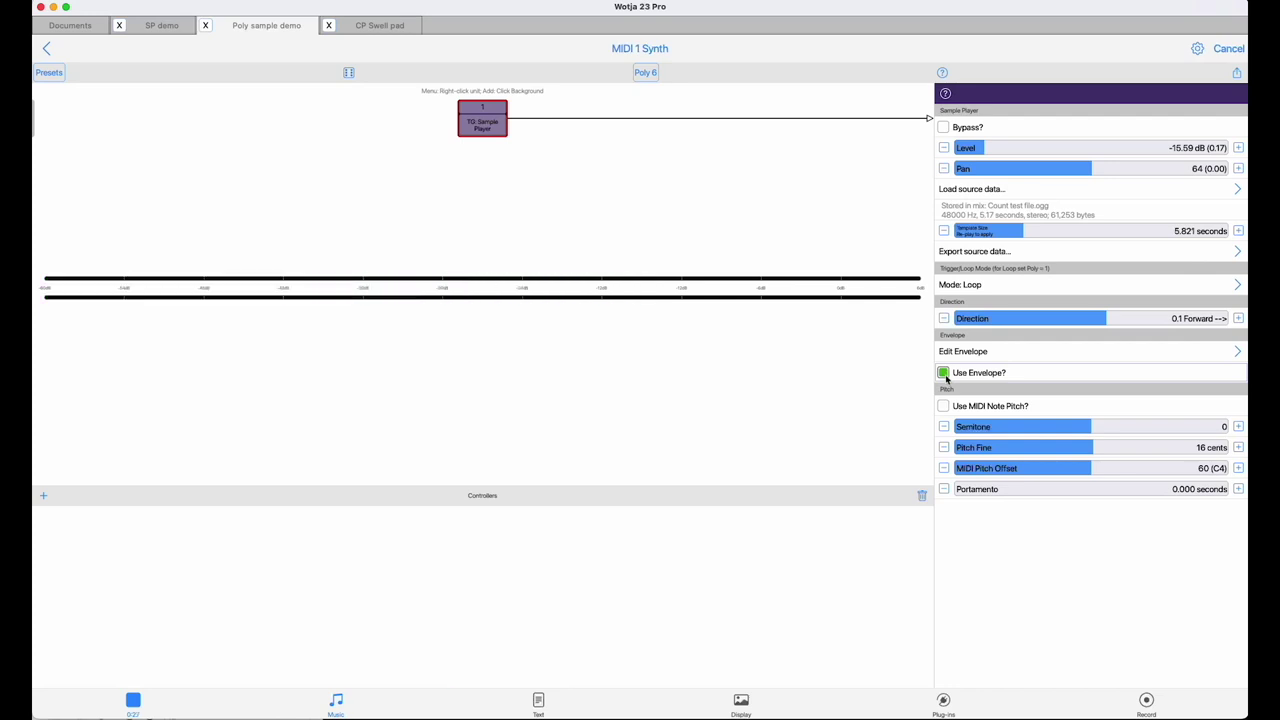
left_click(945, 376)
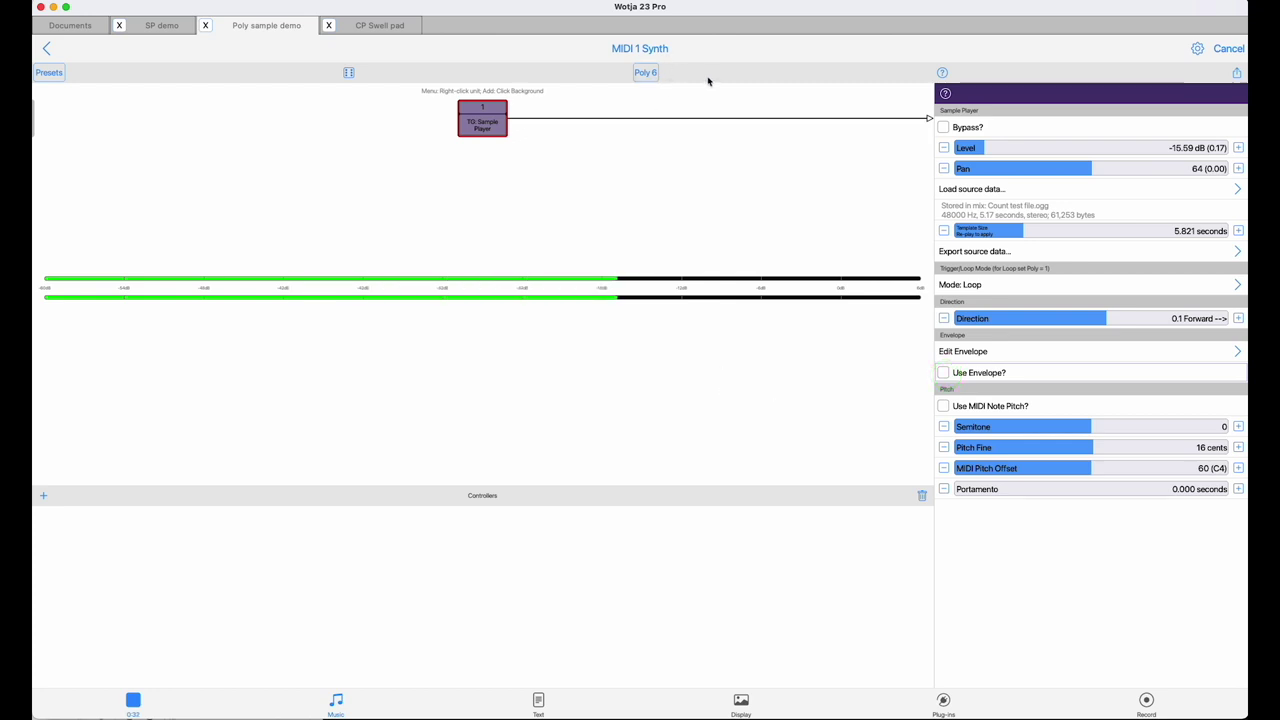
Step: Try Sample Player polyphony at 1 and 6 voices, settle on 1 voice, and stop playback
left_click(646, 74)
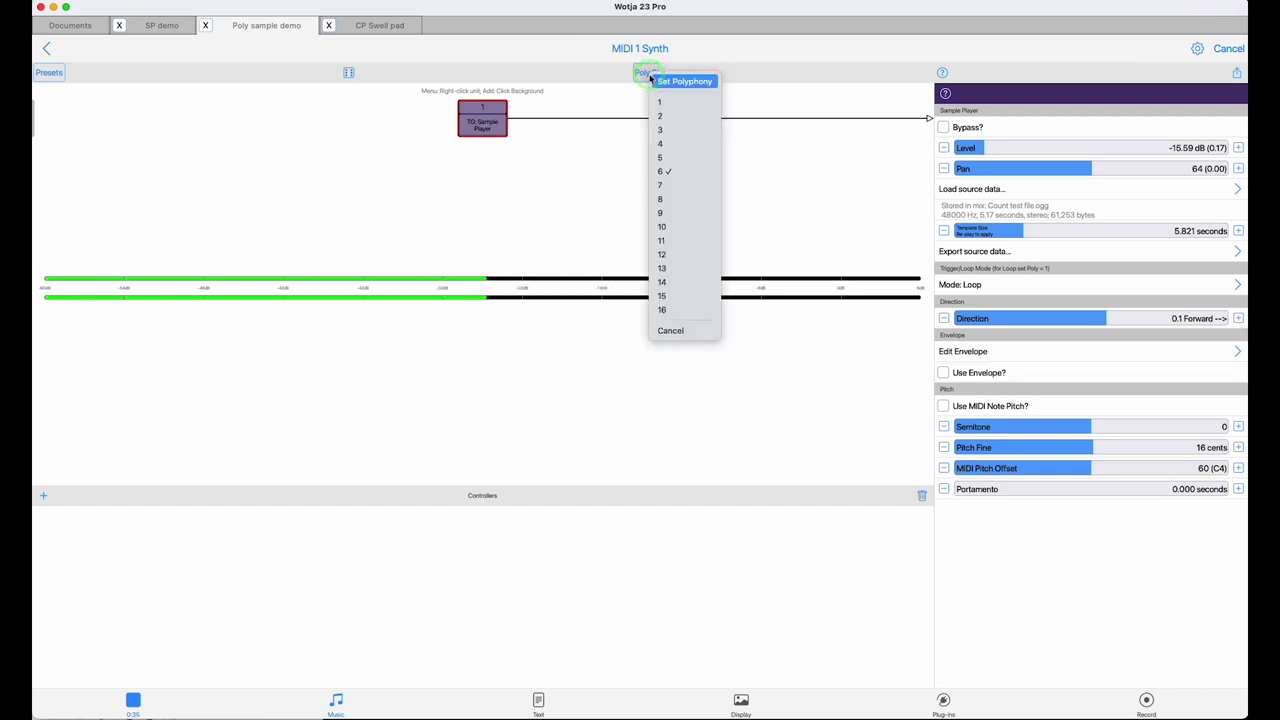
left_click(673, 100)
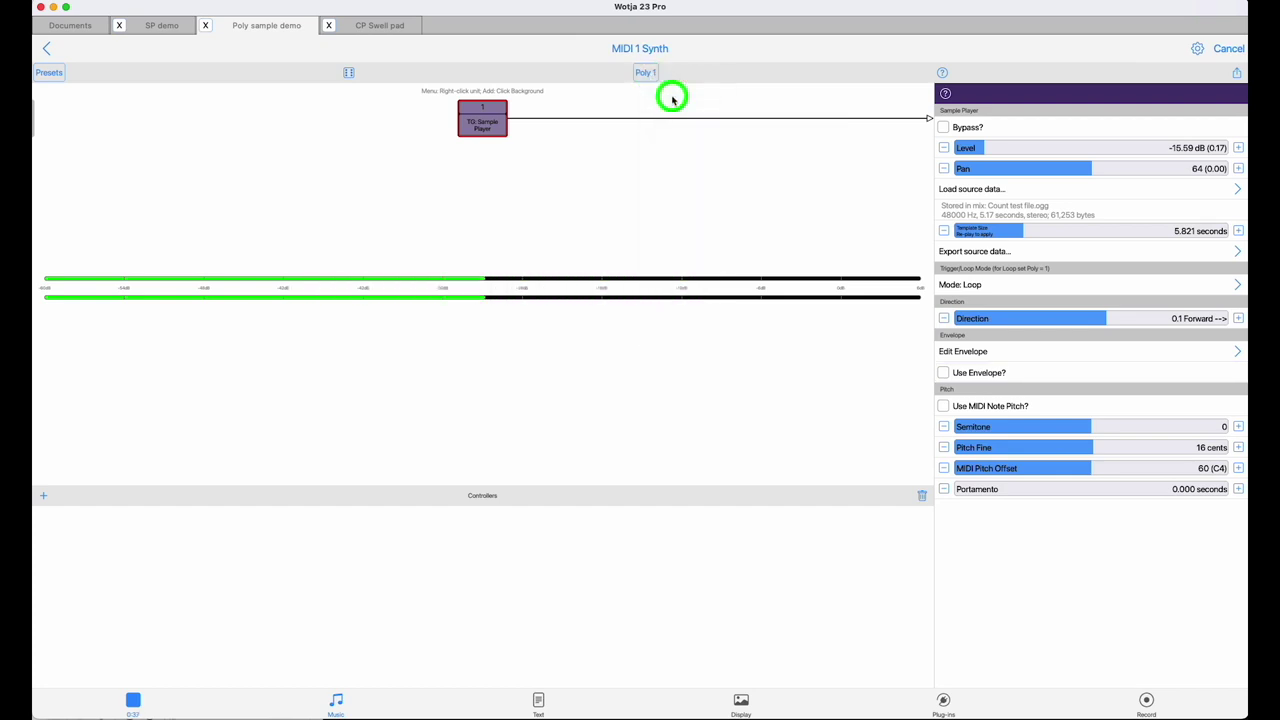
left_click(674, 97)
left_click(631, 91)
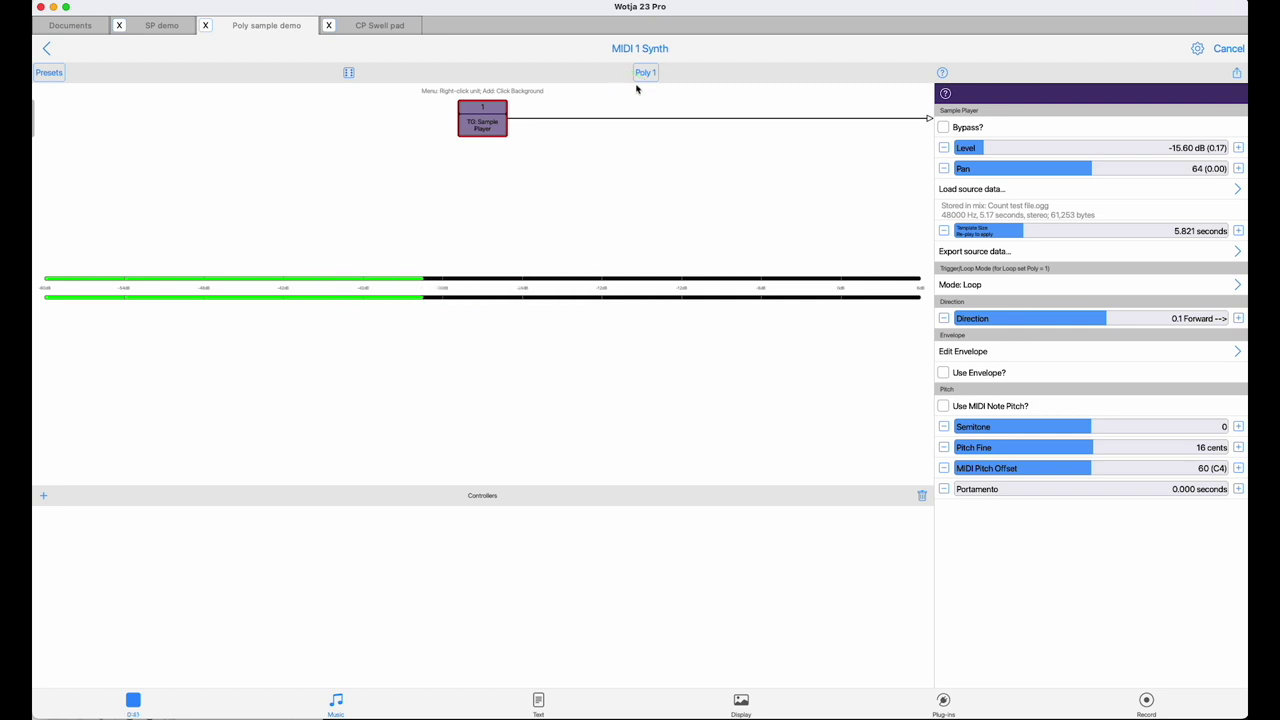
left_click(645, 72)
left_click(668, 169)
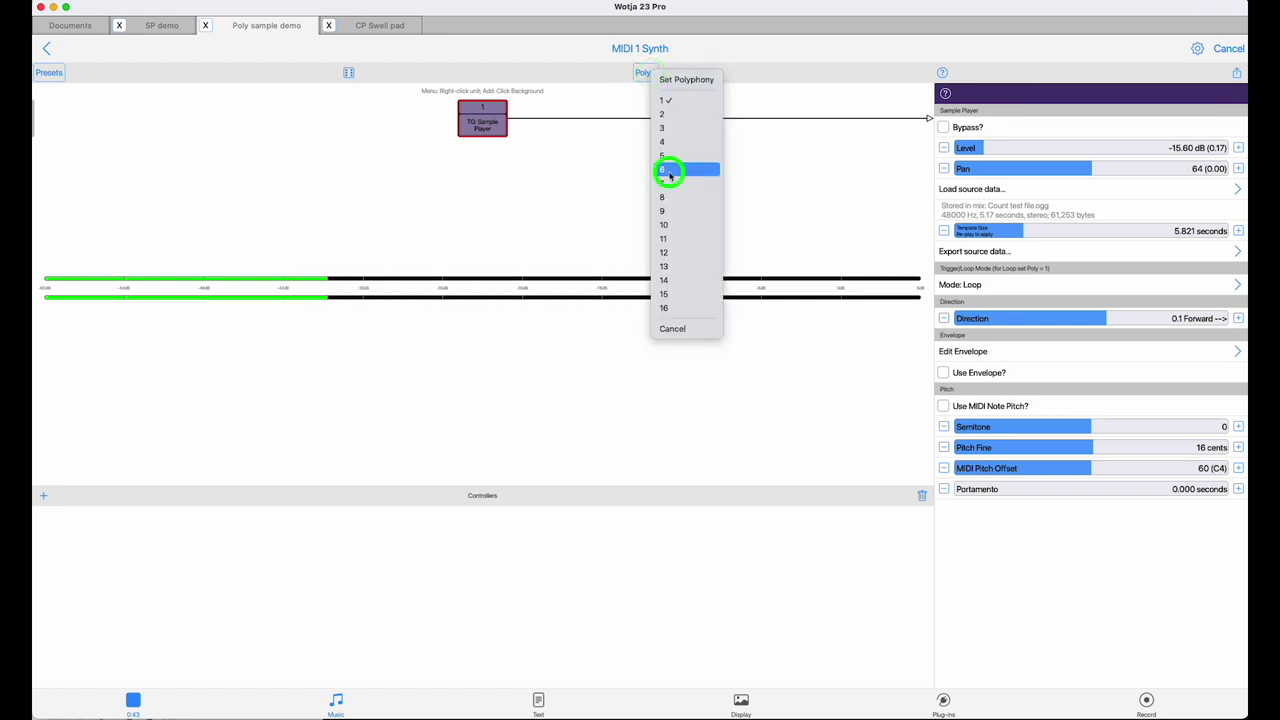
left_click(645, 73)
left_click(678, 105)
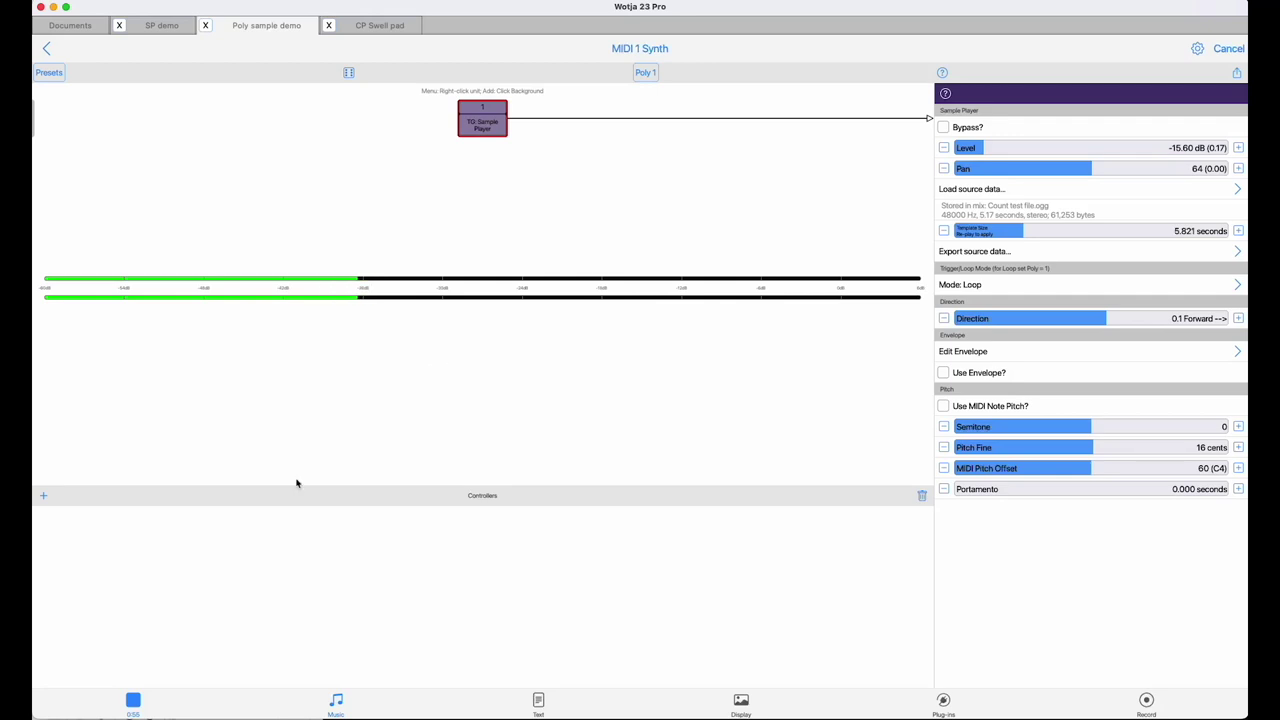
left_click(137, 702)
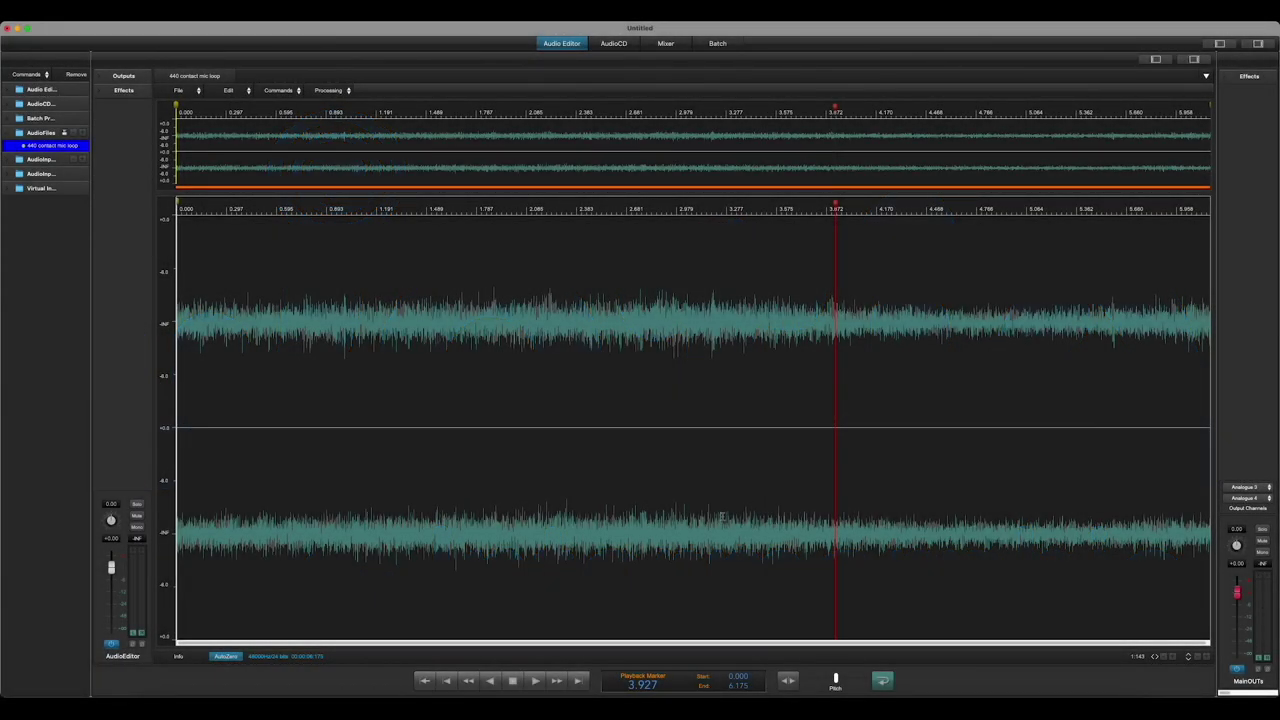
Step: Trigger the Loop Tool shortcut (Super+L) on the 440 contact mic loop waveform
key("super+l")
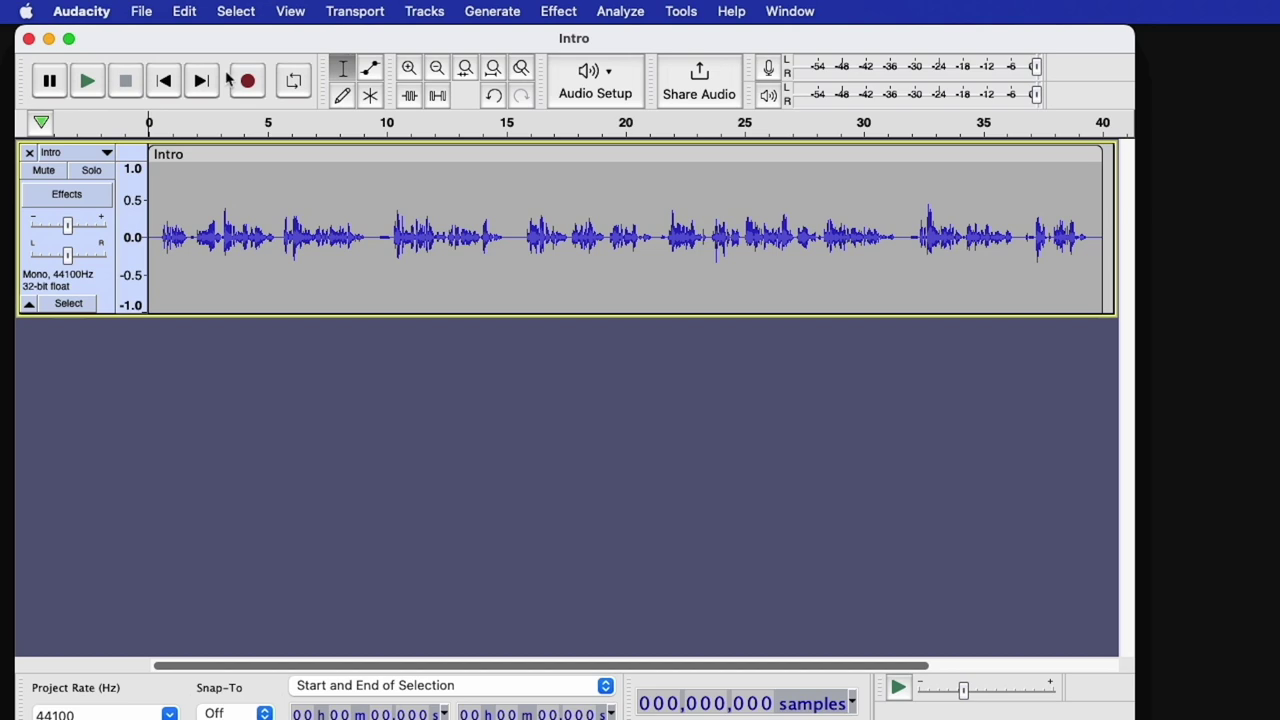
Step: Start an Export as OGG of the Intro recording from Audacity's File menu
left_click(295, 42)
left_click(143, 13)
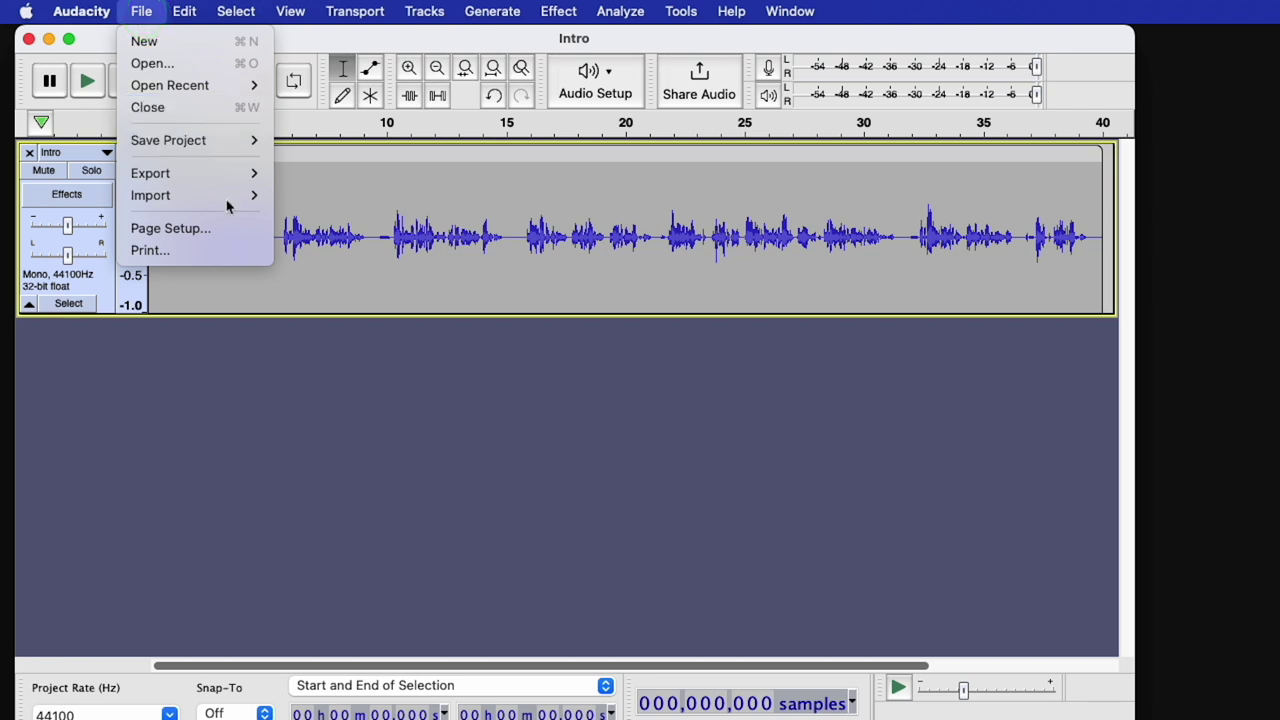
mouse_move(209, 170)
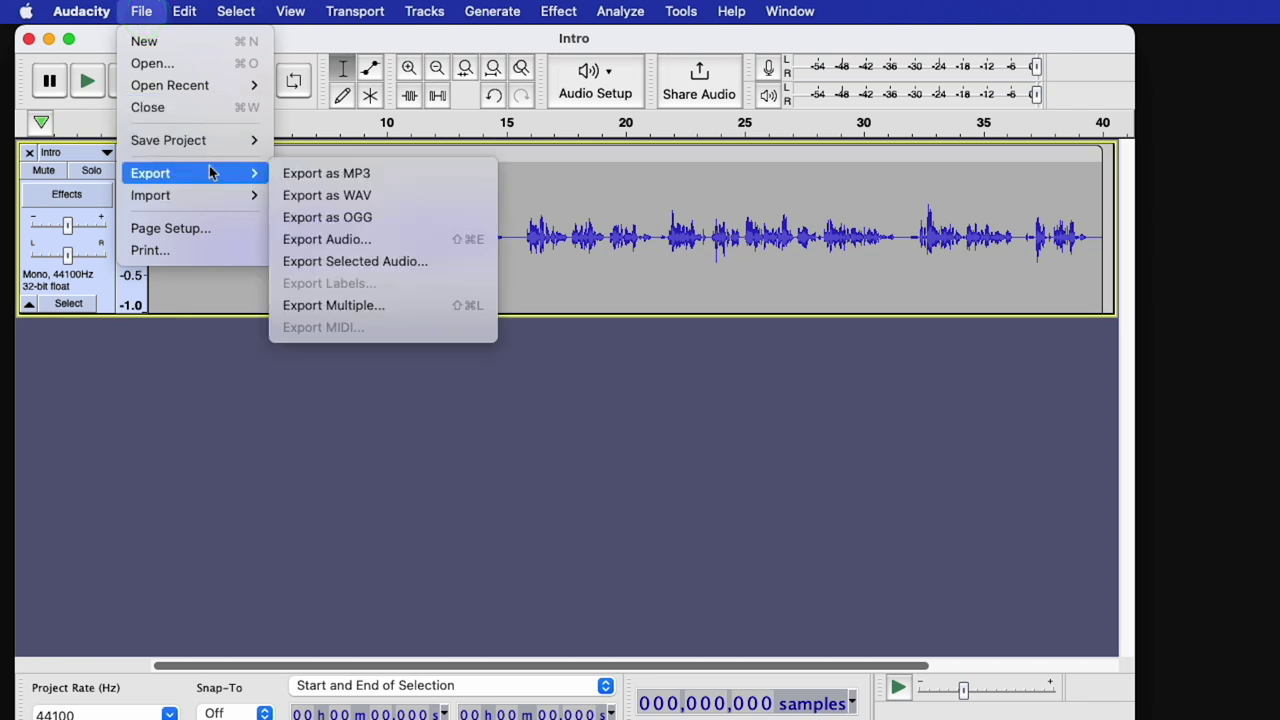
left_click(327, 218)
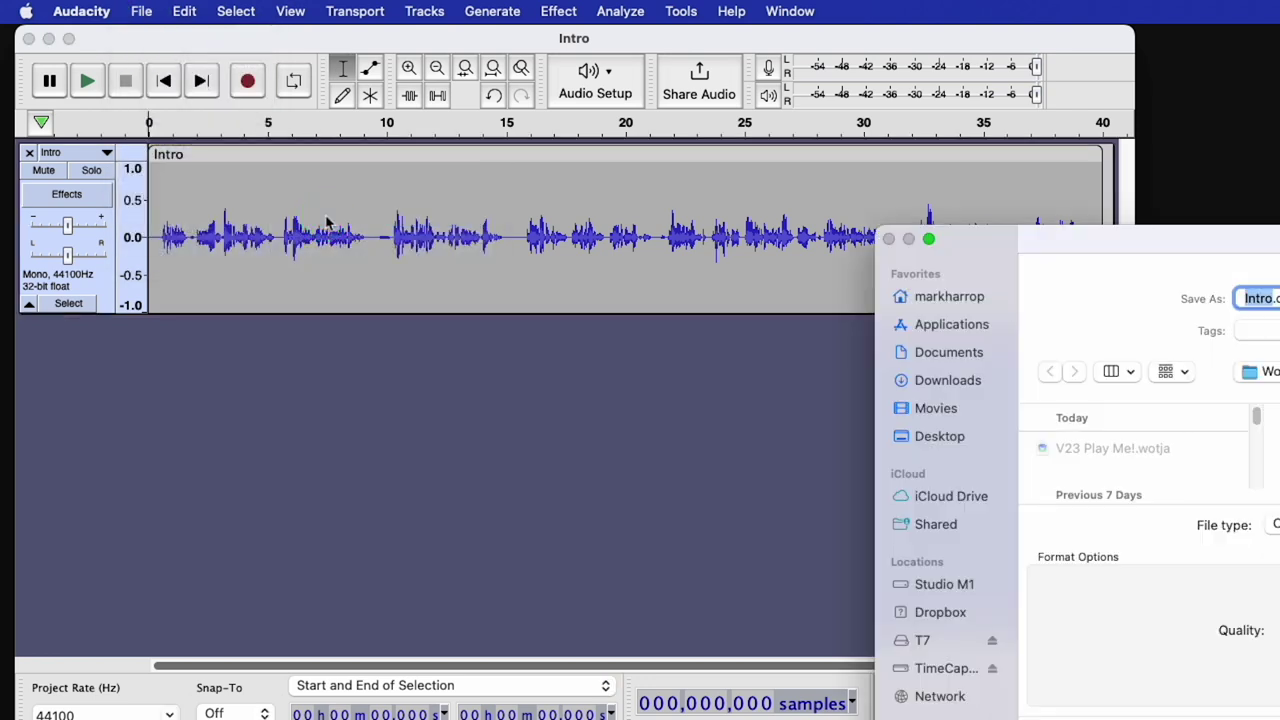
Step: Try OGG quality levels, leaving about 6, then cancel the export without saving
left_click_drag(1094, 237, 533, 150)
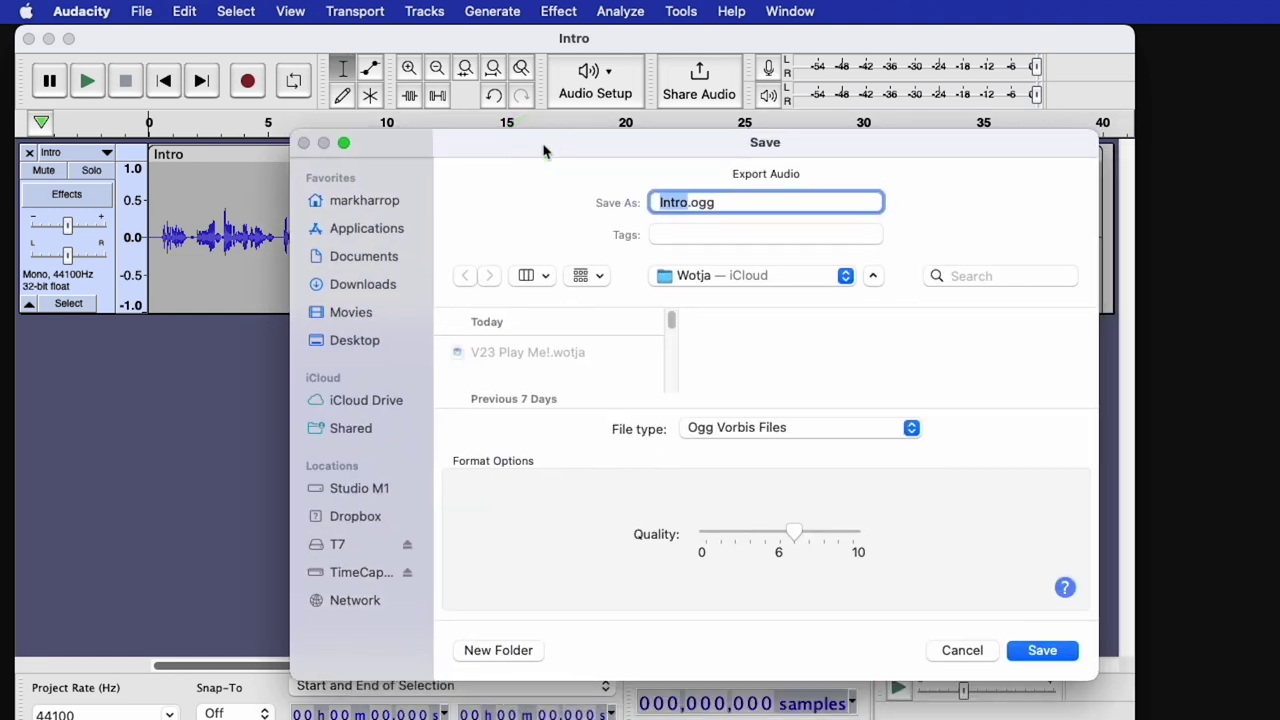
left_click(792, 534)
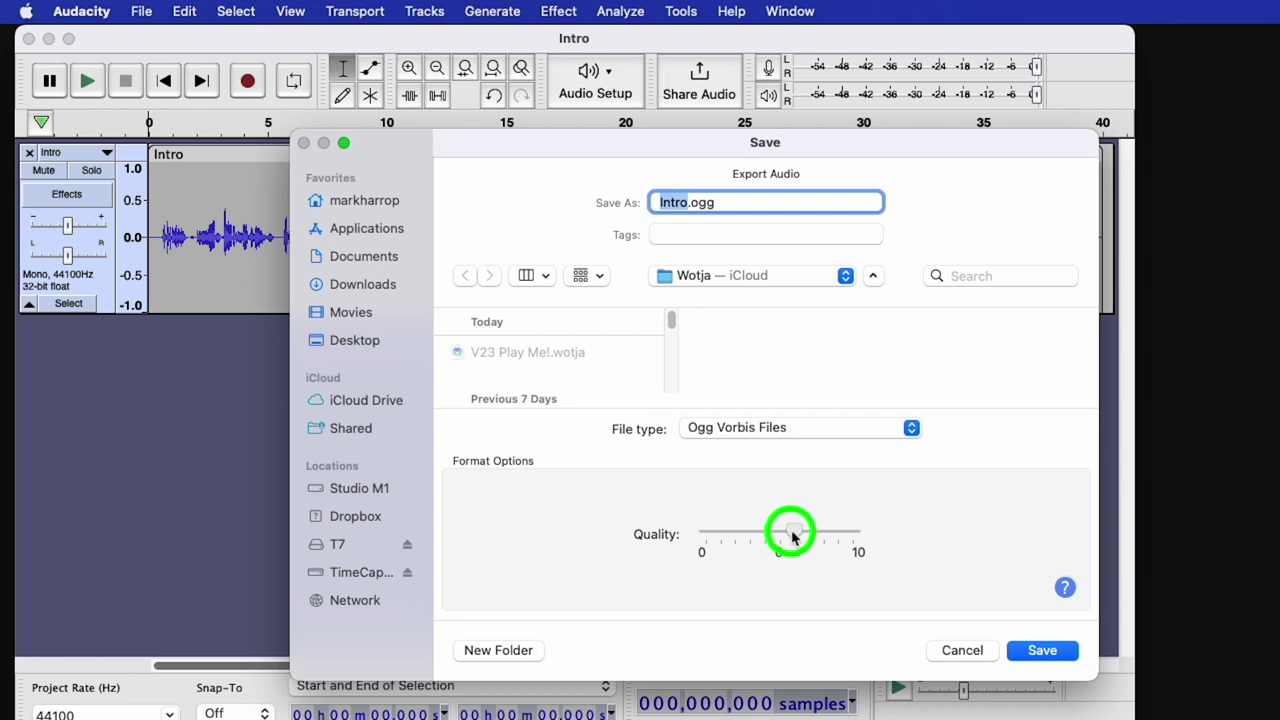
mouse_move(792, 537)
left_mouse_down()
mouse_move(780, 533)
mouse_move(820, 534)
mouse_move(806, 536)
left_mouse_up()
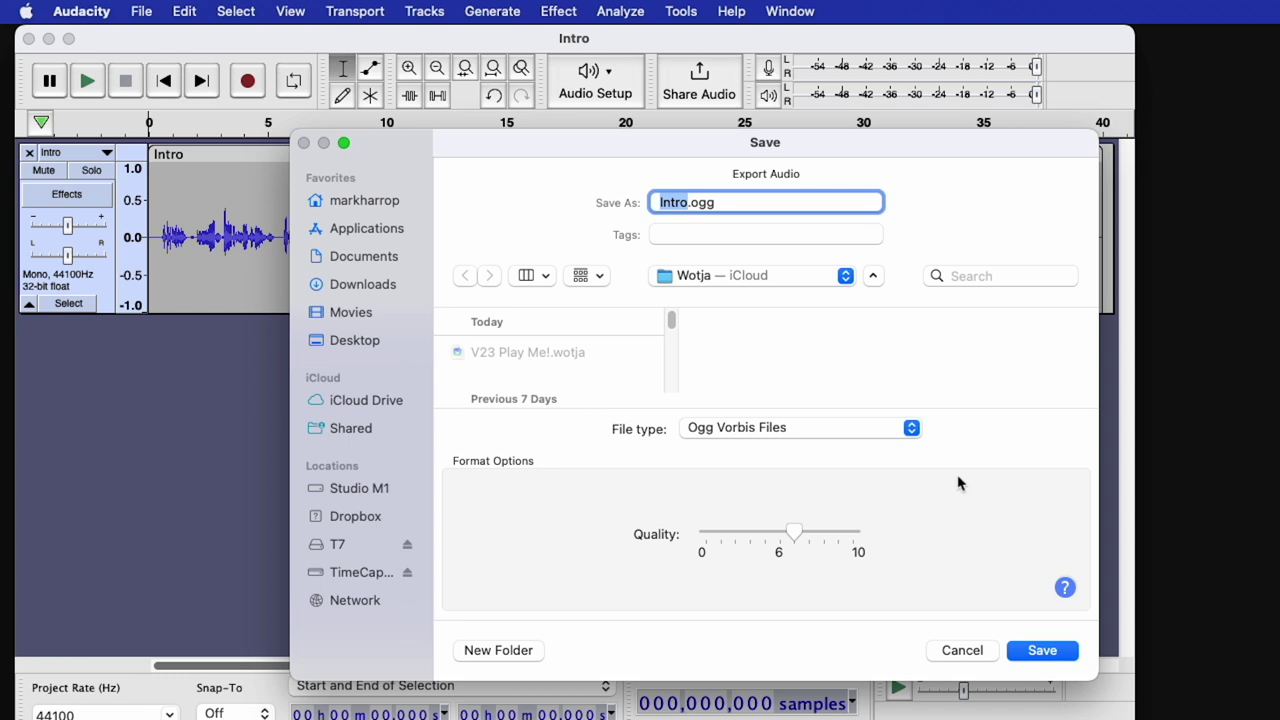
left_click(951, 651)
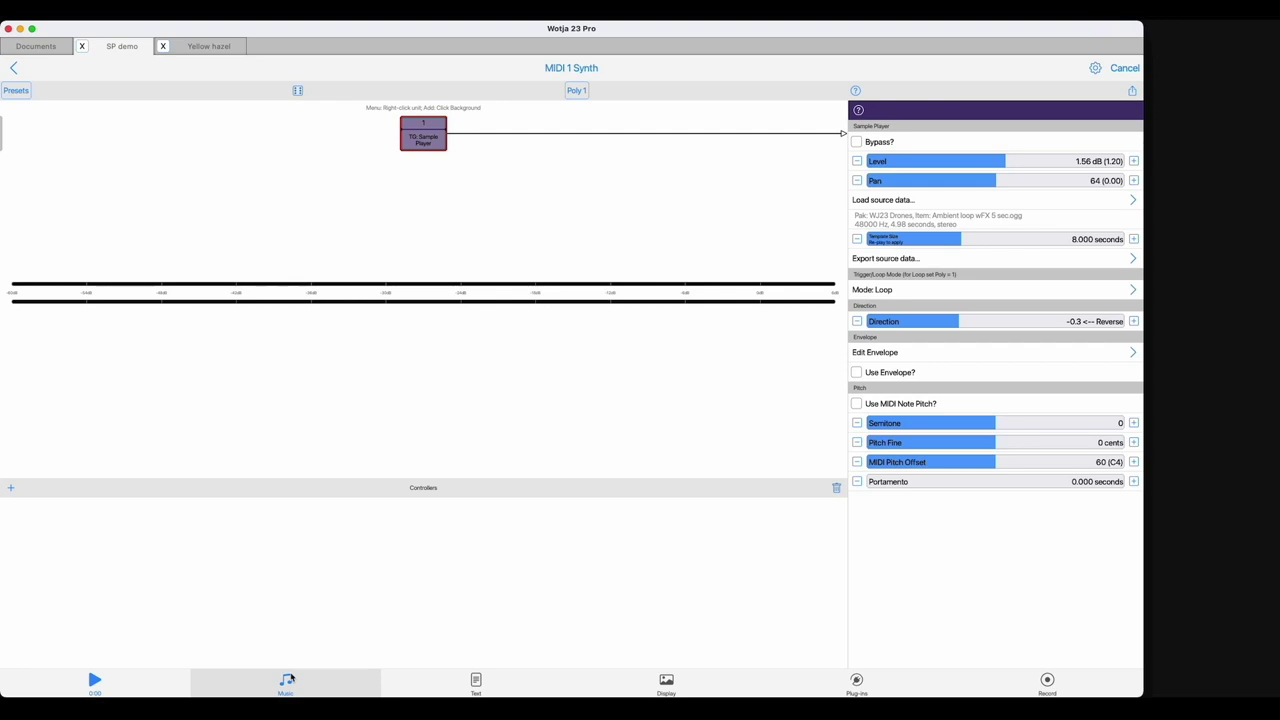
Step: Export the Yellow hazel 10-second WAV recording to Ogg from the Recordings list
left_click(1047, 681)
left_click(1123, 137)
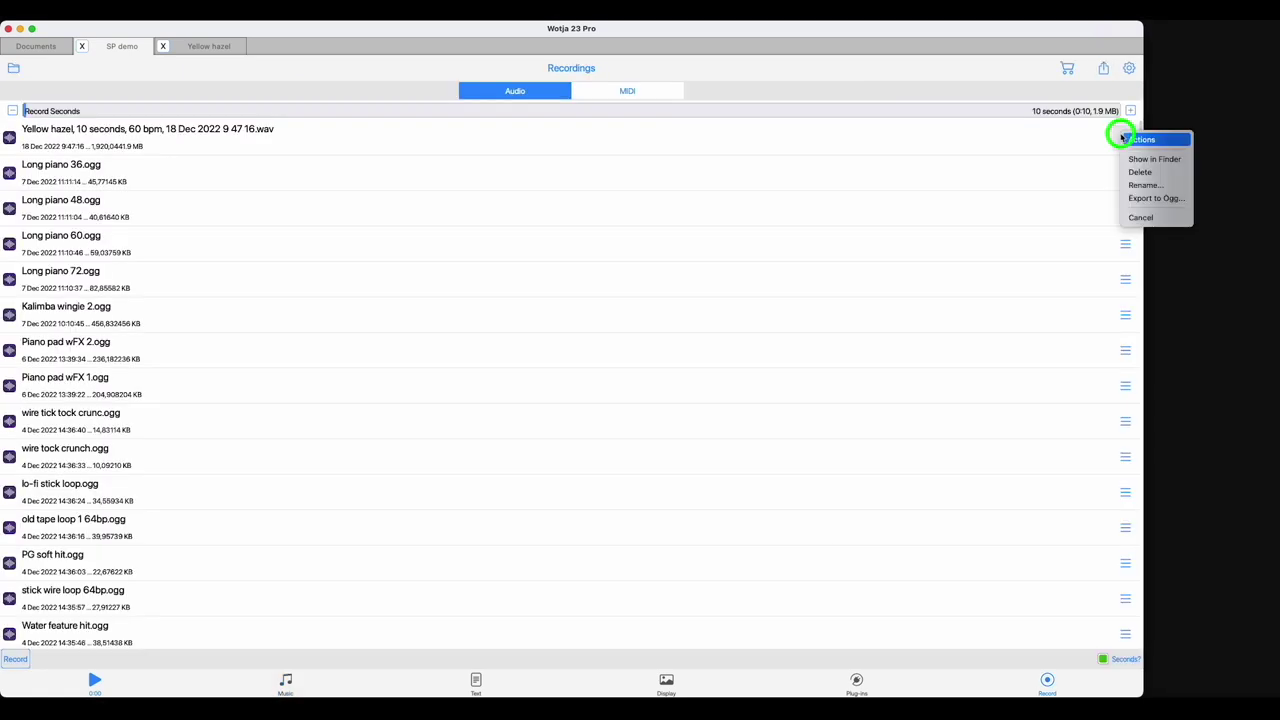
left_click(1149, 199)
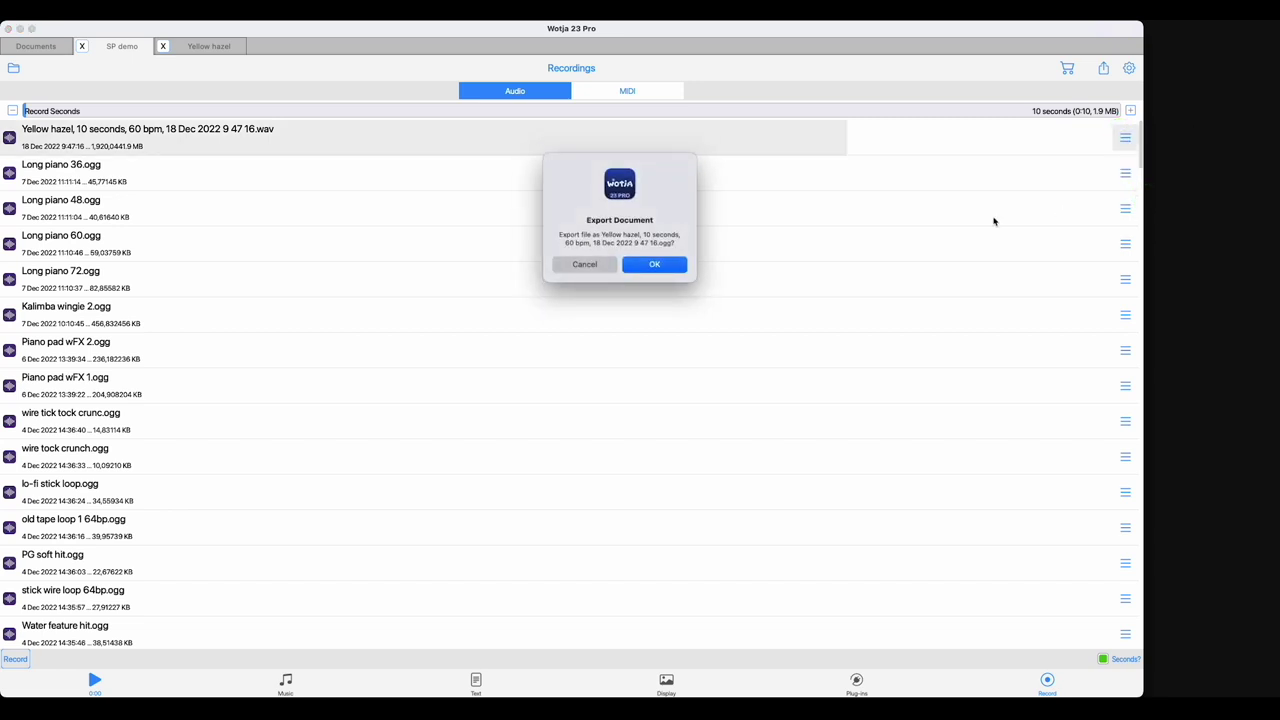
left_click(669, 266)
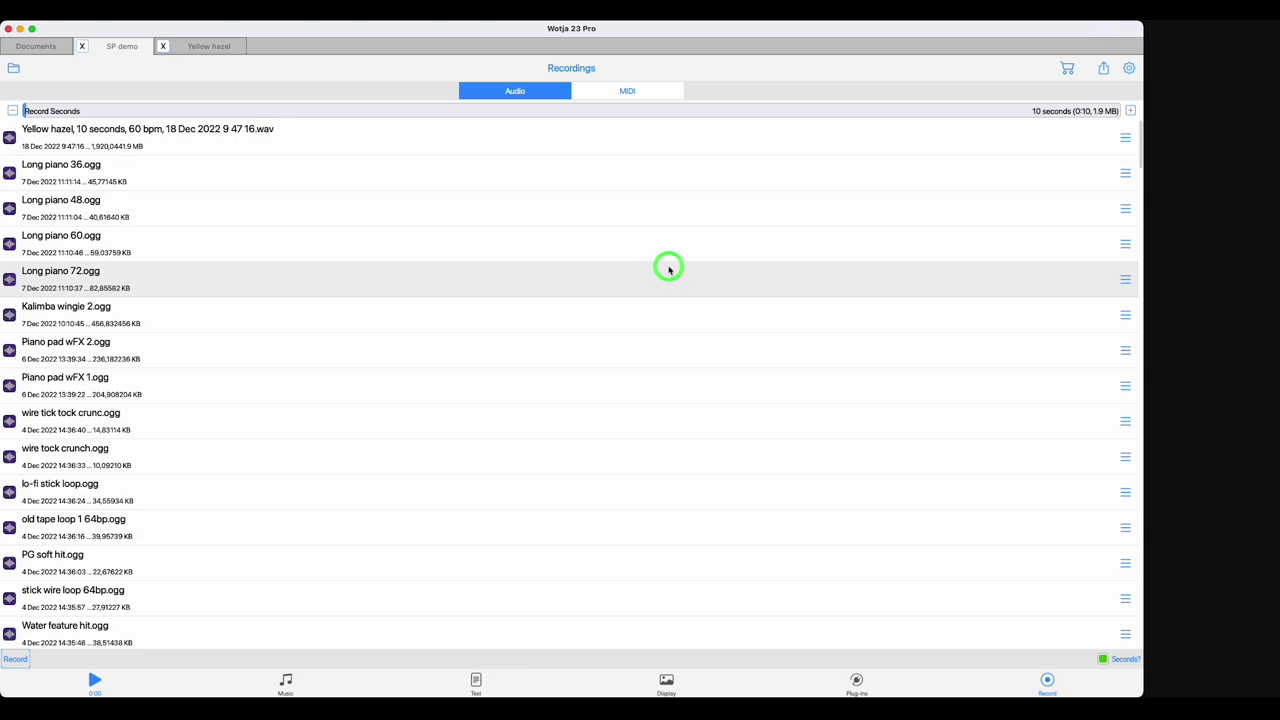